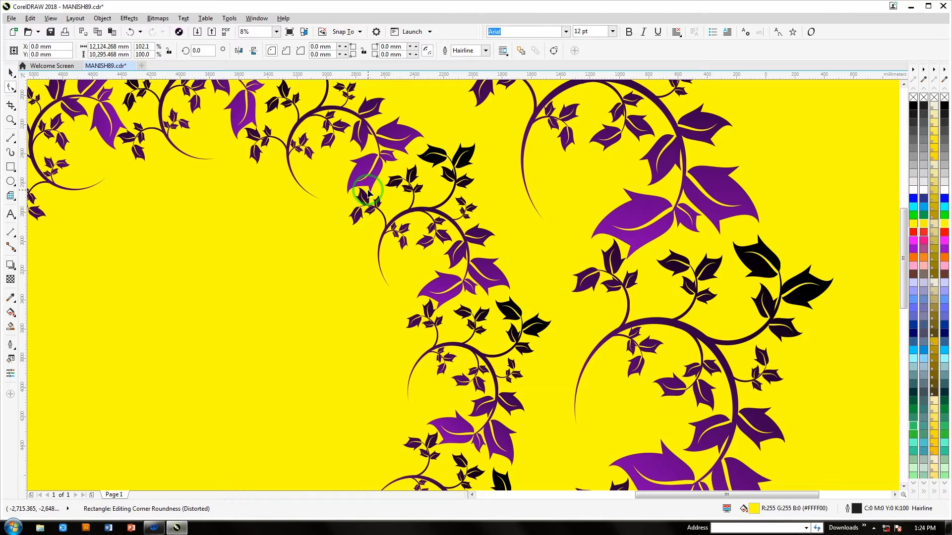
- Examine the floral ring ornament on the yellow background, both in close-up and as a whole
scroll(368, 194, down, 2)
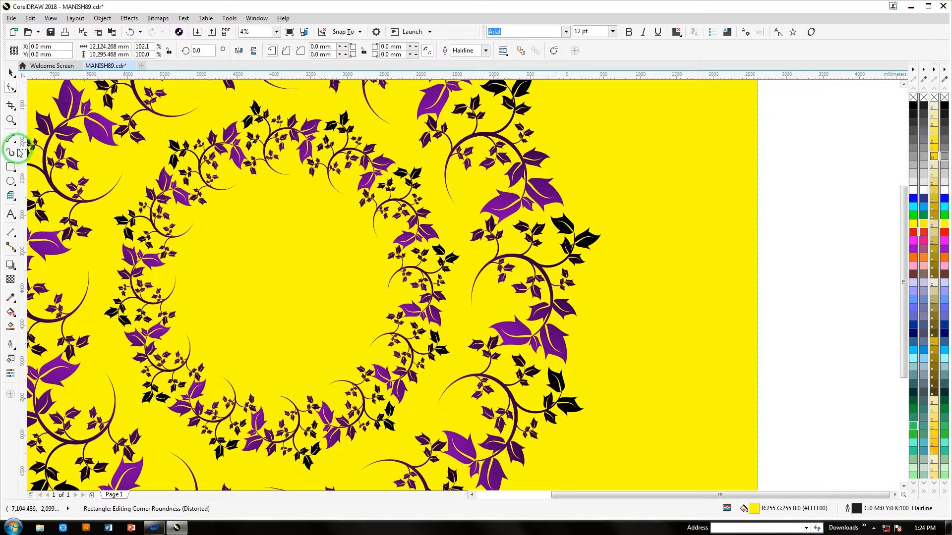
click(11, 120)
click(256, 196)
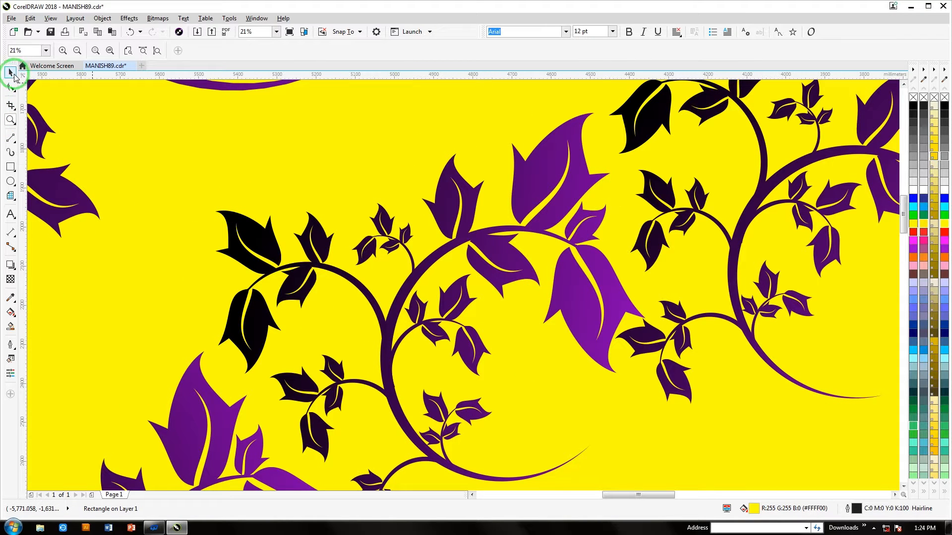
key(space)
mouse_move(901, 213)
mouse_down()
mouse_move(896, 227)
mouse_move(894, 208)
mouse_up()
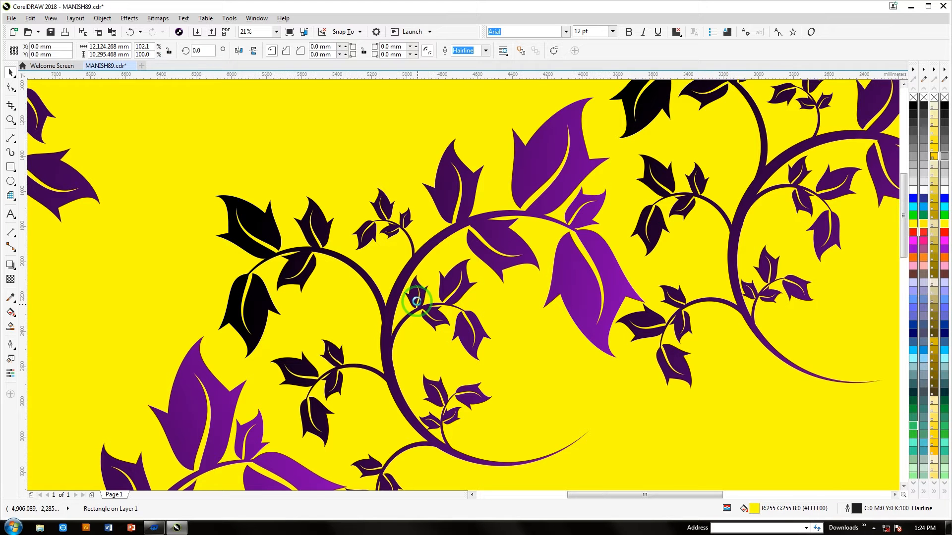
scroll(416, 297, down, 2)
scroll(316, 261, down, 2)
scroll(325, 256, down, 1)
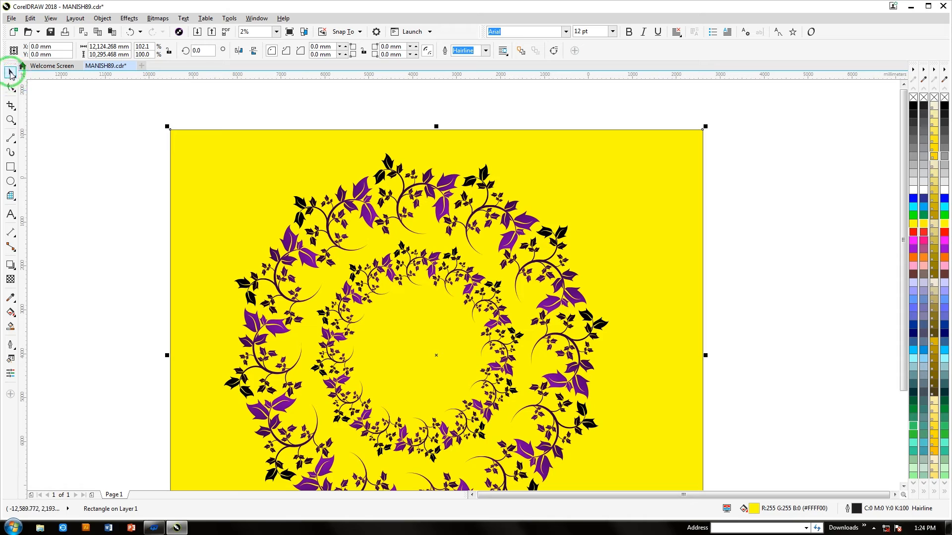
- Delete the yellow background rectangle behind the floral ring ornament
click(373, 240)
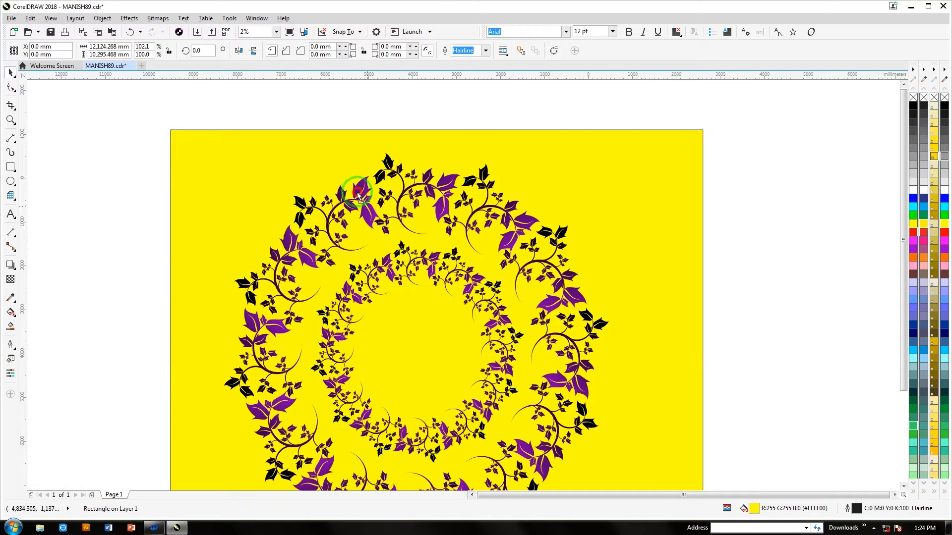
drag(358, 193, 331, 149)
drag(533, 193, 563, 215)
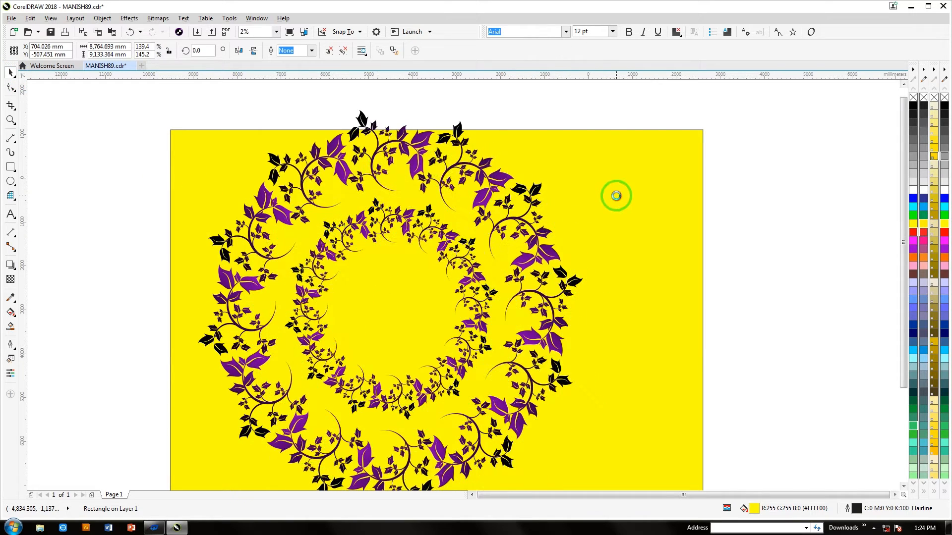
key(Delete)
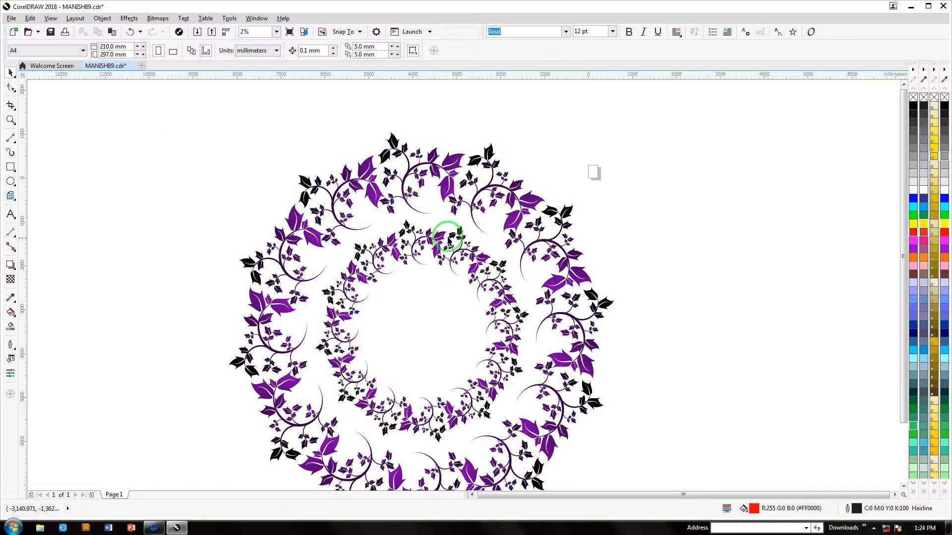
- Move the floral ring ornament slightly upward and inspect its leaves and curls in close-up
drag(447, 240, 457, 213)
click(9, 123)
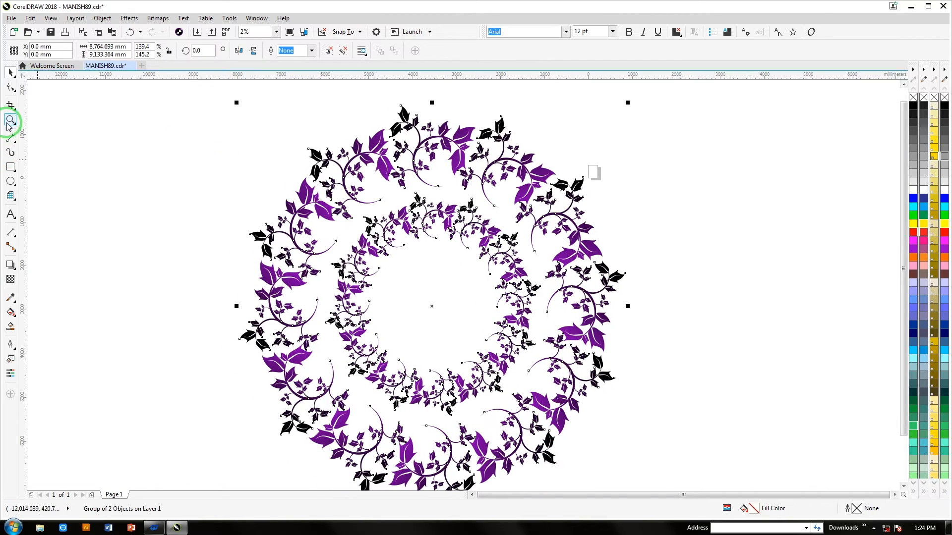
drag(257, 158, 427, 212)
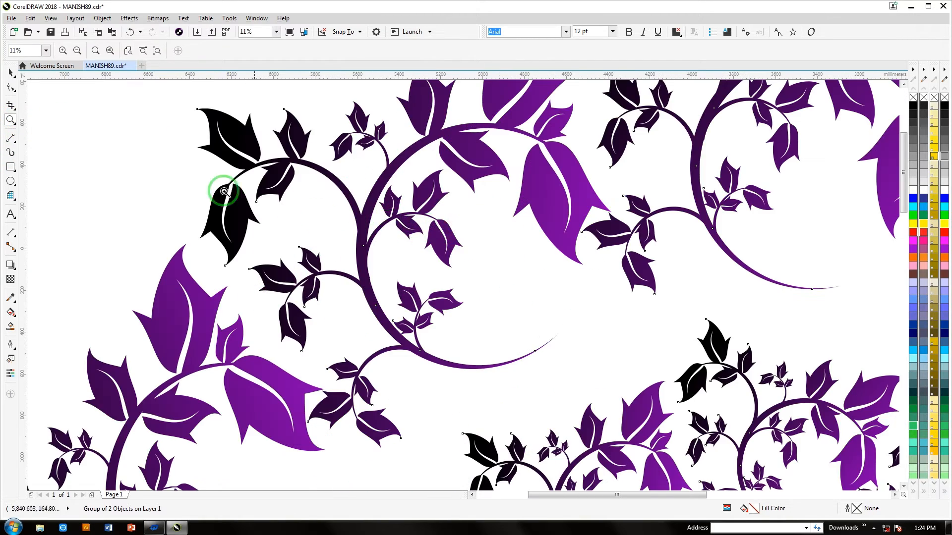
scroll(377, 283, down, 3)
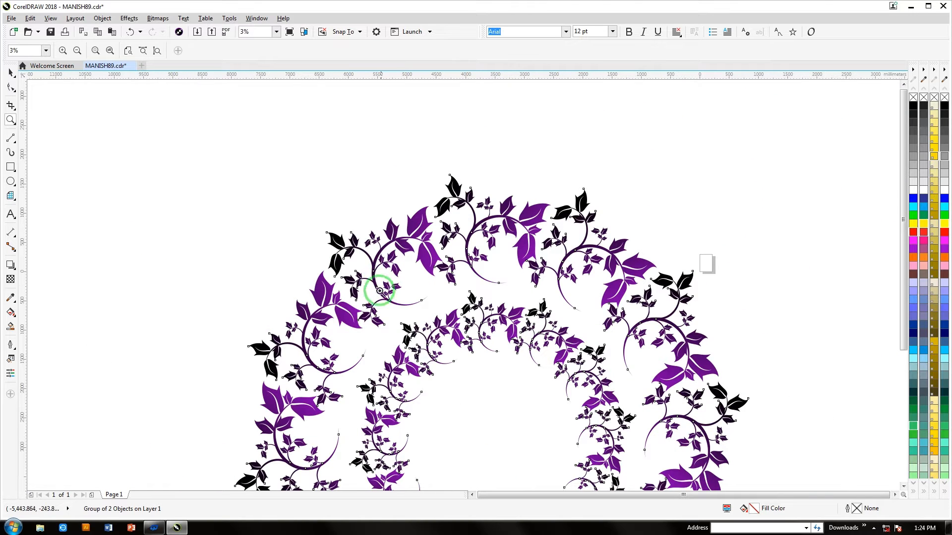
key(F3)
- Build a row of three floral ring ornaments by copying the original twice, and level the leftmost one with the others
click(11, 73)
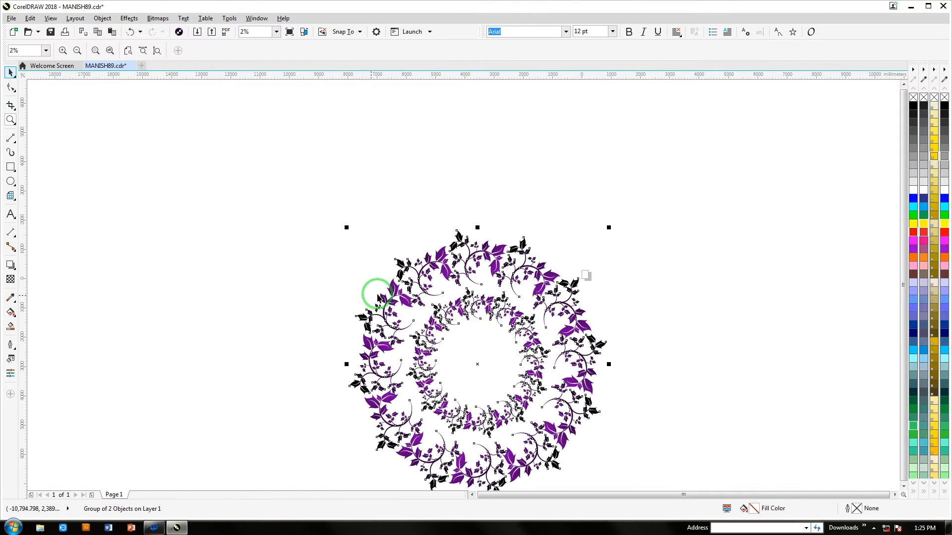
drag(400, 267, 450, 192)
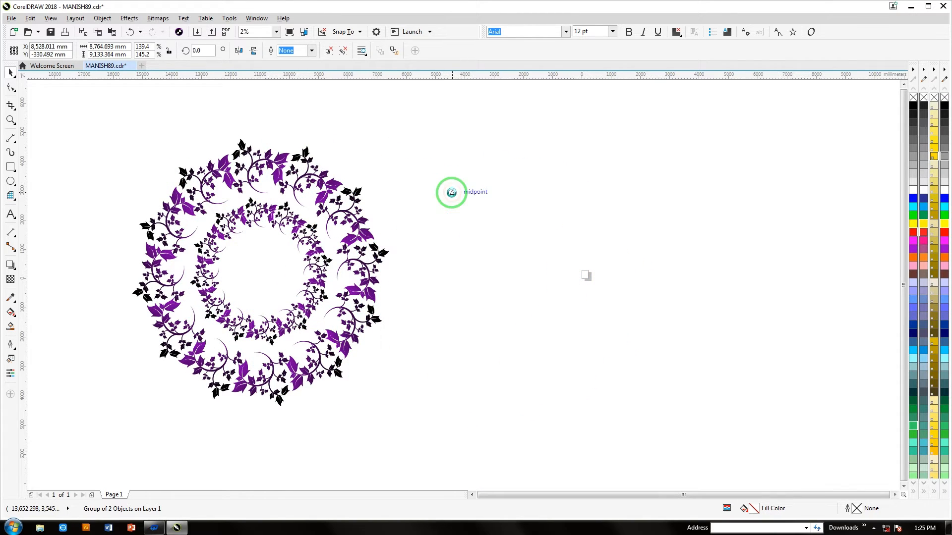
key(ctrl+r)
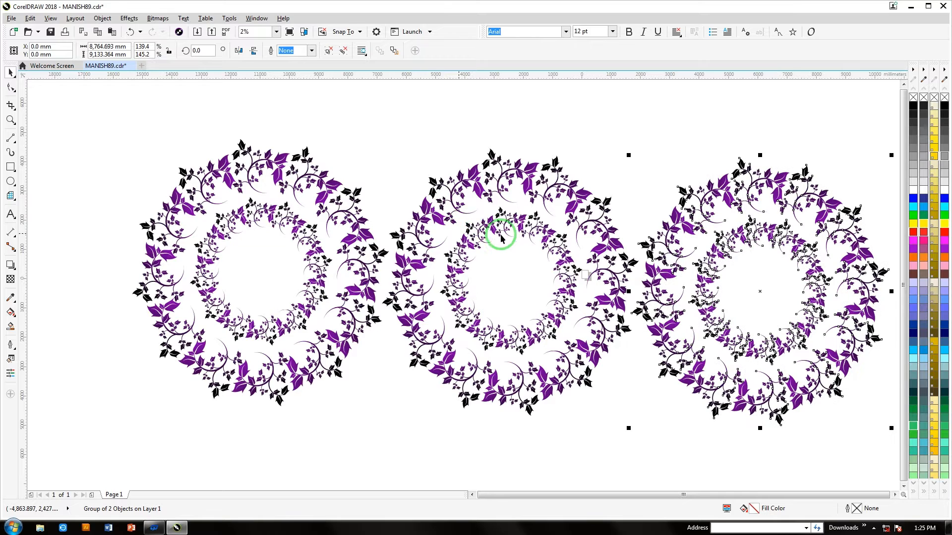
drag(348, 233, 340, 253)
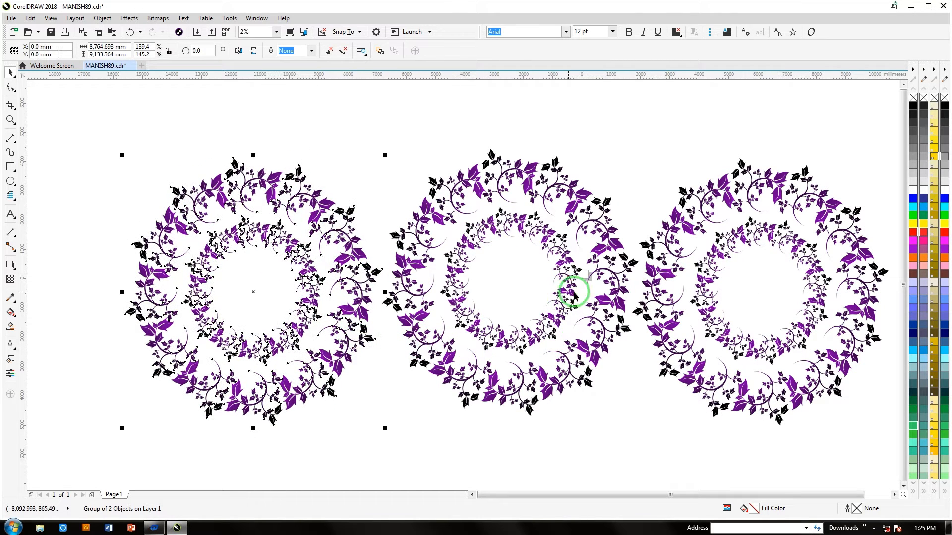
- Create a new blank A4 document
scroll(574, 296, up, 3)
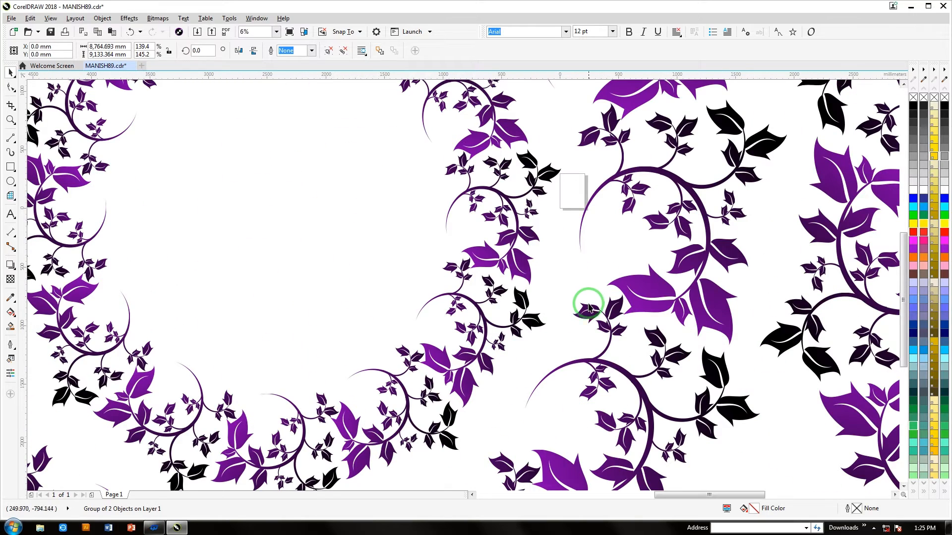
scroll(589, 308, down, 2)
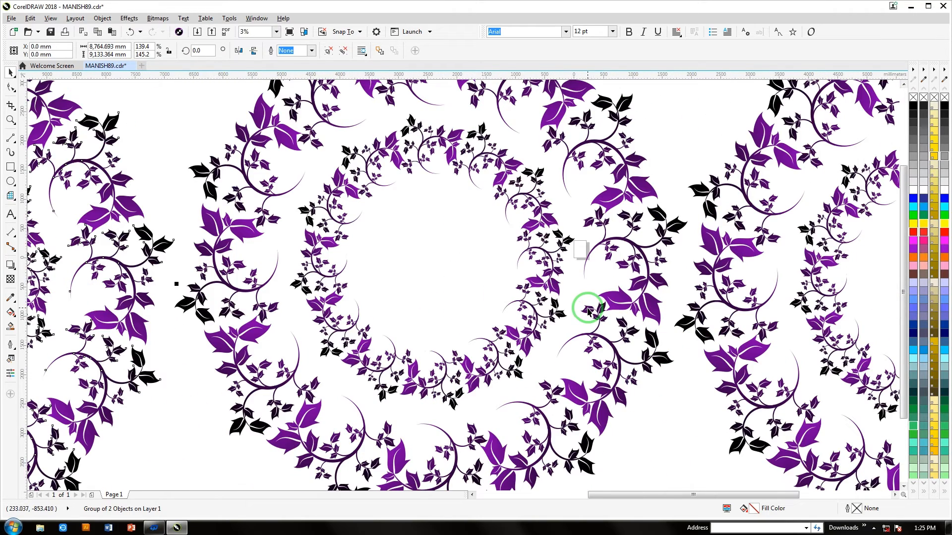
scroll(583, 308, down, 1)
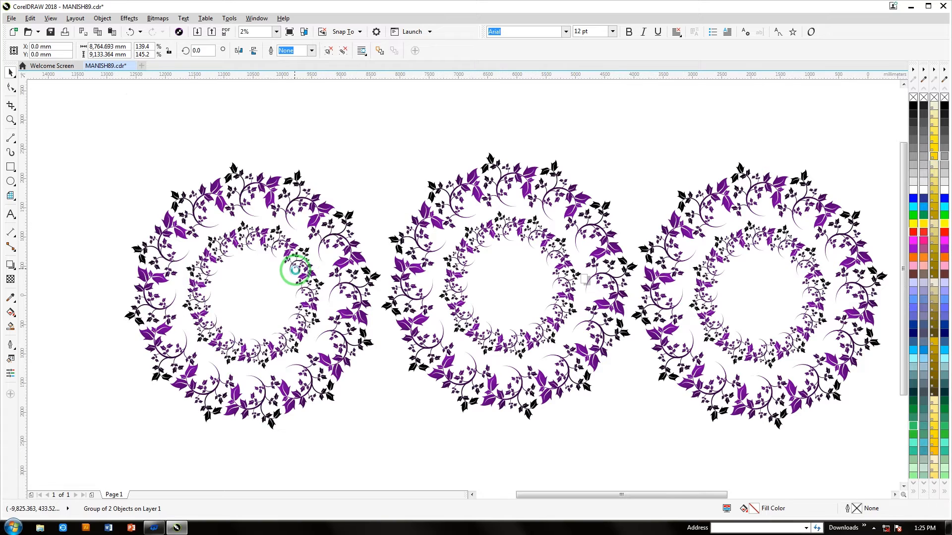
scroll(294, 272, up, 1)
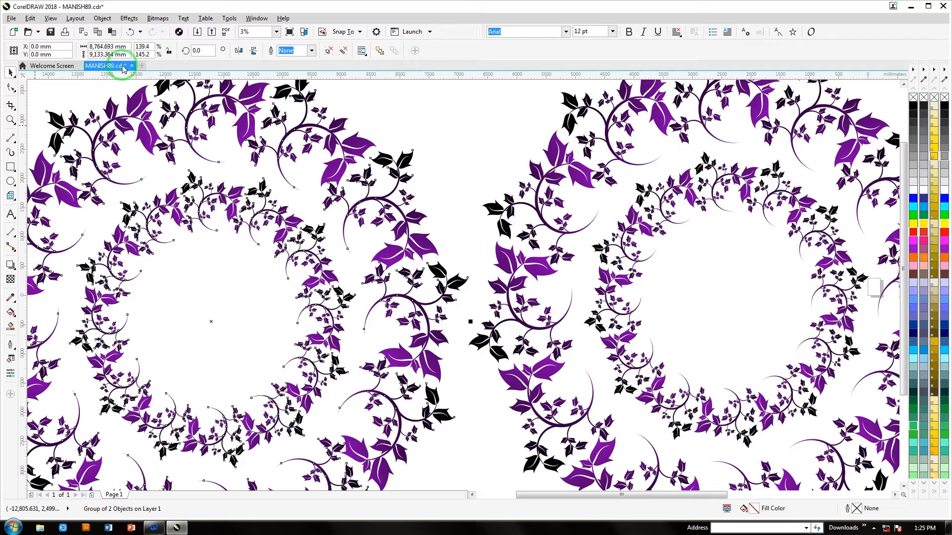
click(141, 67)
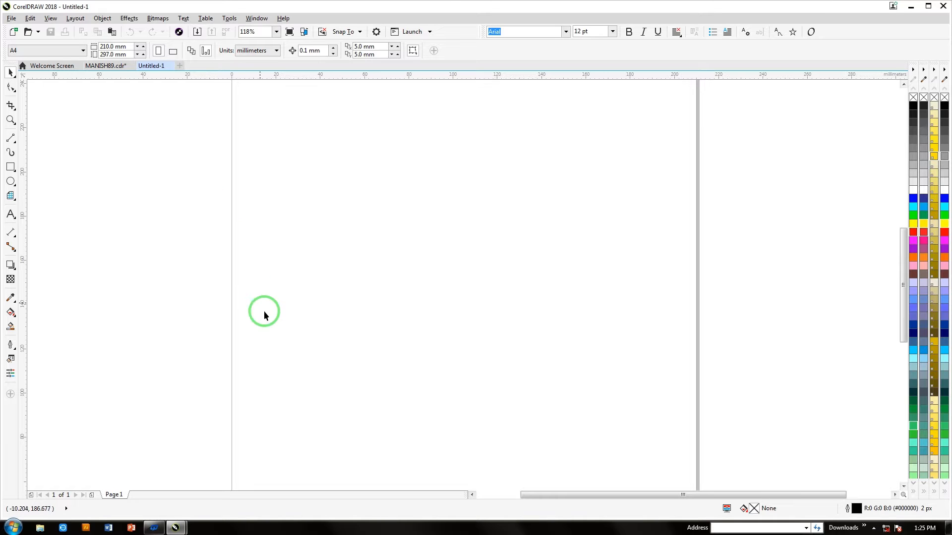
- Draw a closed leaf outline about 184 by 106 mm from two 3-Point Curves that share both end points
click(11, 167)
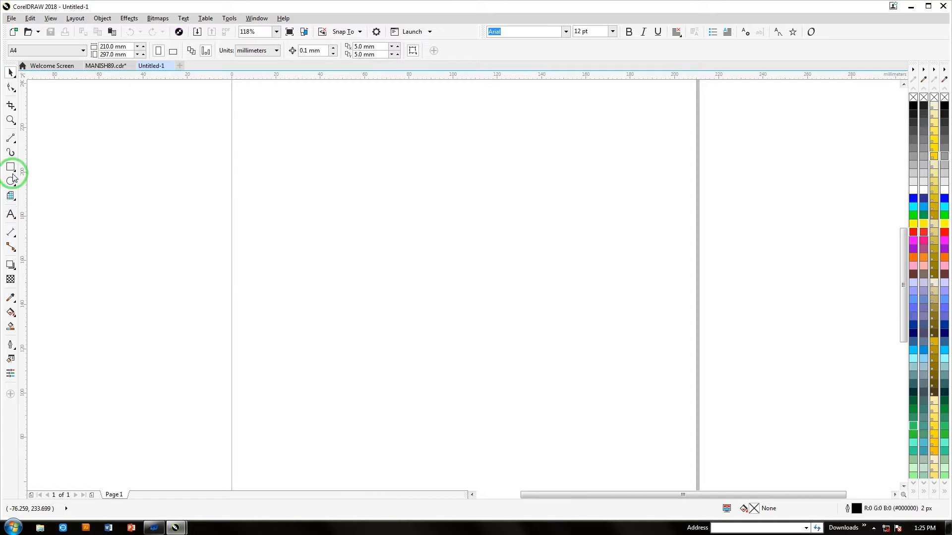
click(10, 141)
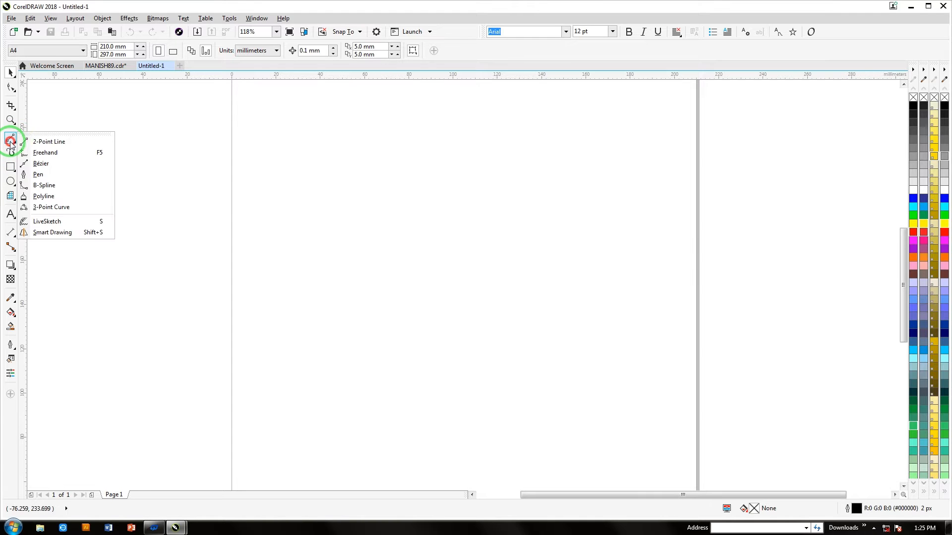
click(47, 206)
drag(580, 157, 174, 374)
click(267, 181)
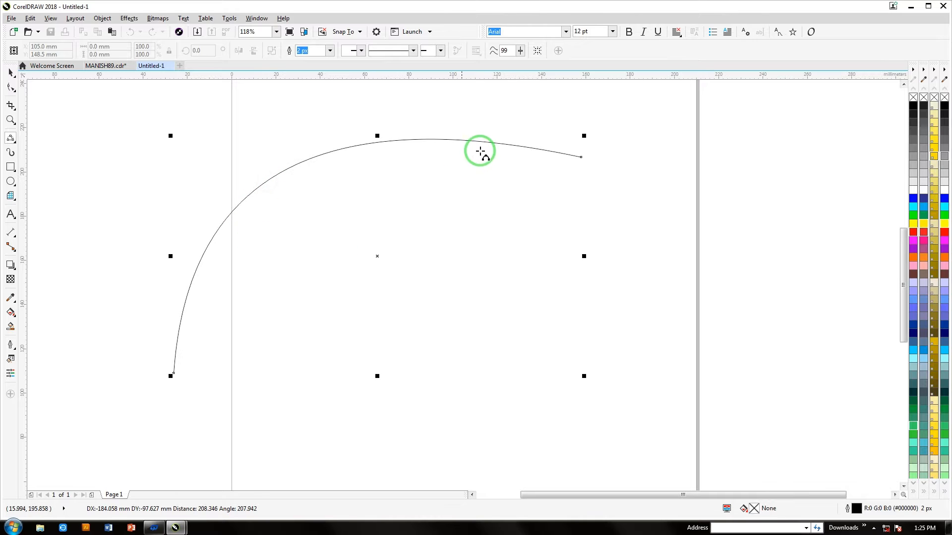
drag(579, 157, 174, 374)
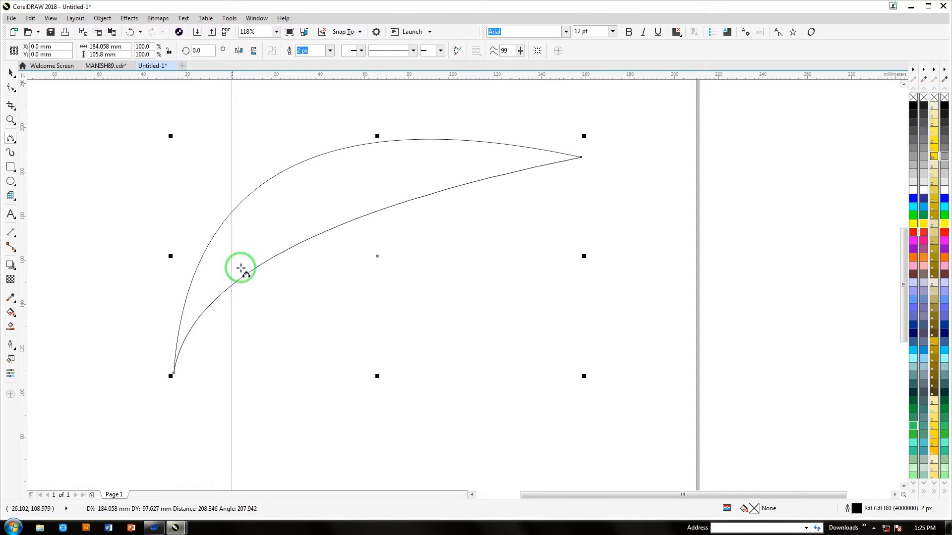
click(287, 236)
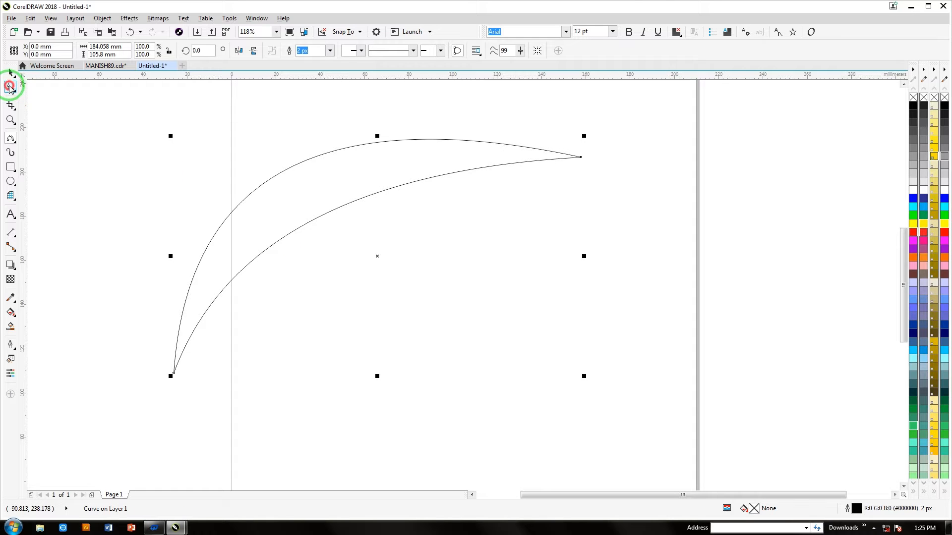
- Reshape the leaf into a rounded base with an S-shaped lower edge by pulling both curve handles of its lower-left node outward
click(10, 88)
click(37, 90)
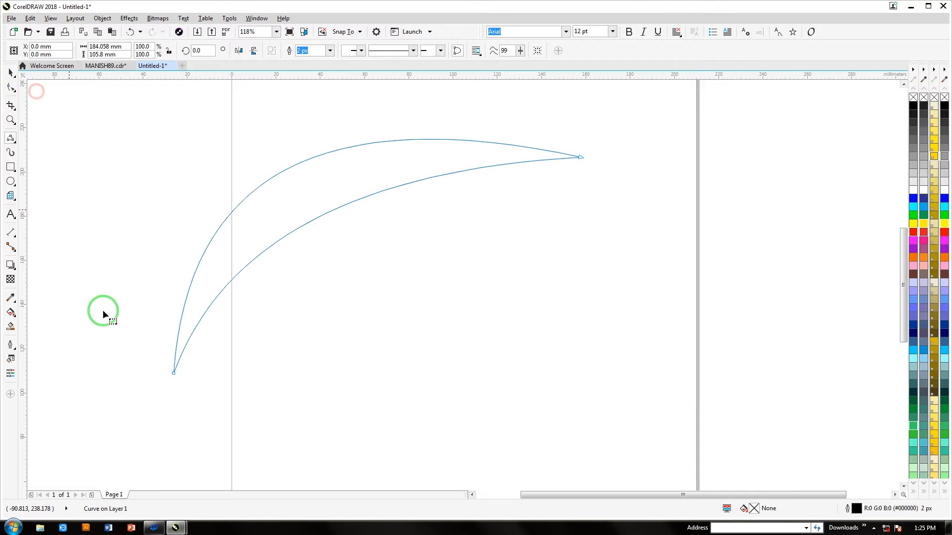
click(174, 373)
drag(222, 245, 366, 382)
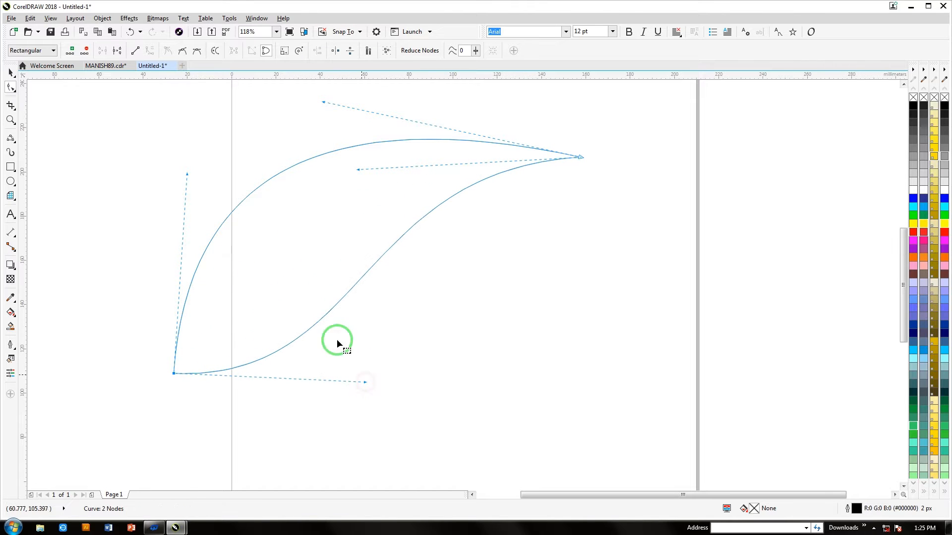
drag(187, 173, 139, 175)
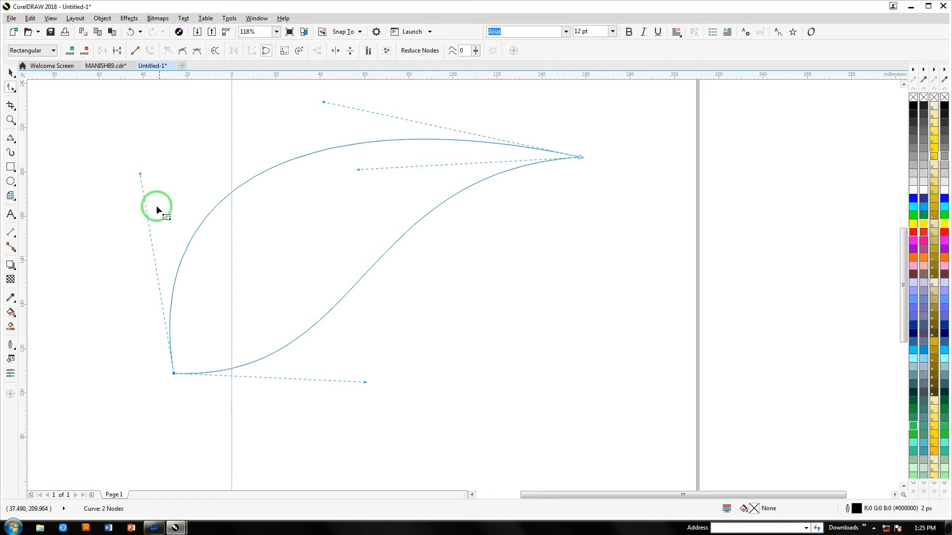
- Fill the leaf with red and move it about 24 mm right and 18 mm down
click(913, 232)
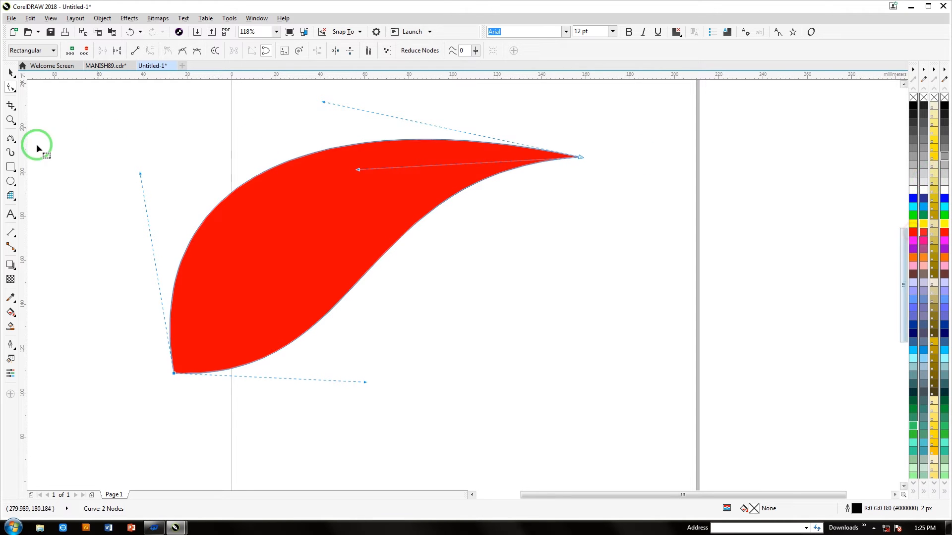
click(10, 75)
drag(308, 208, 360, 248)
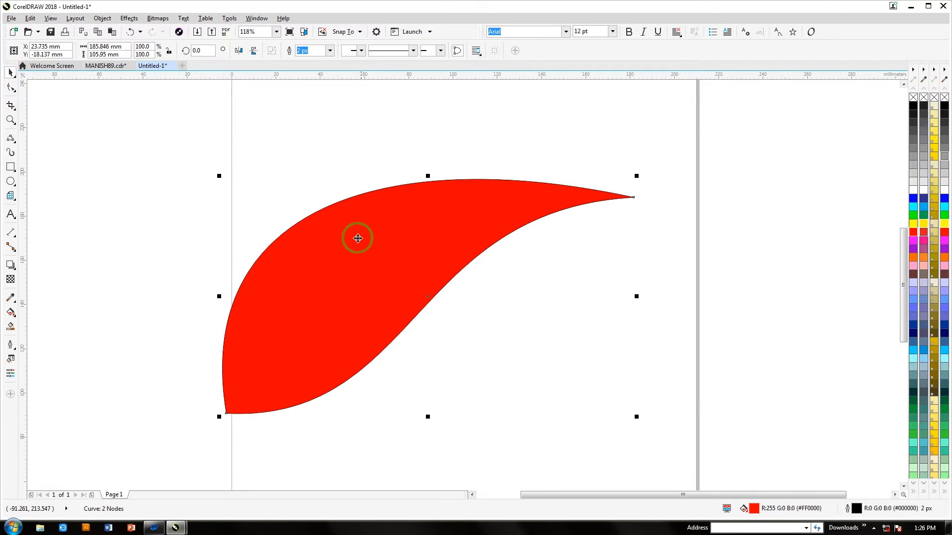
- Duplicate the red leaf and rotate the copy to about 340 degrees
key(ctrl+d)
click(560, 178)
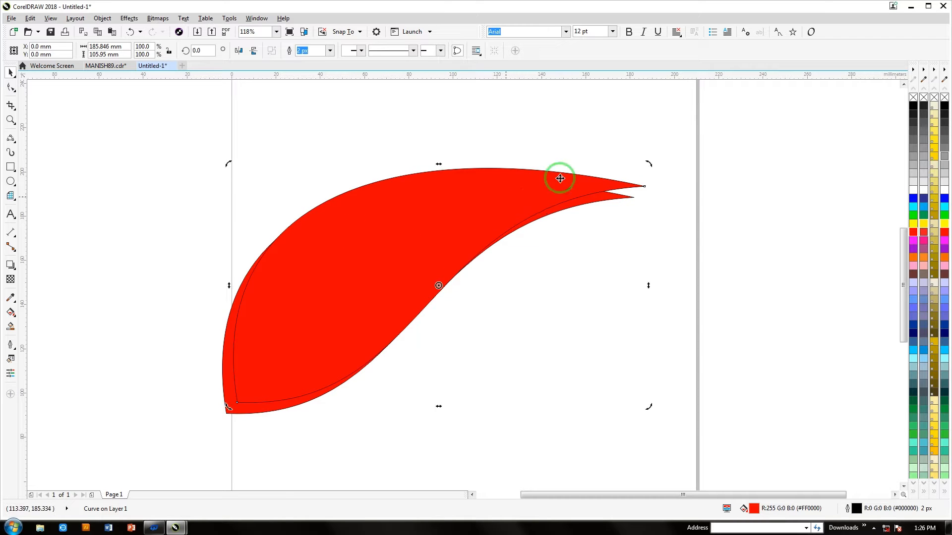
drag(643, 172, 647, 248)
click(557, 302)
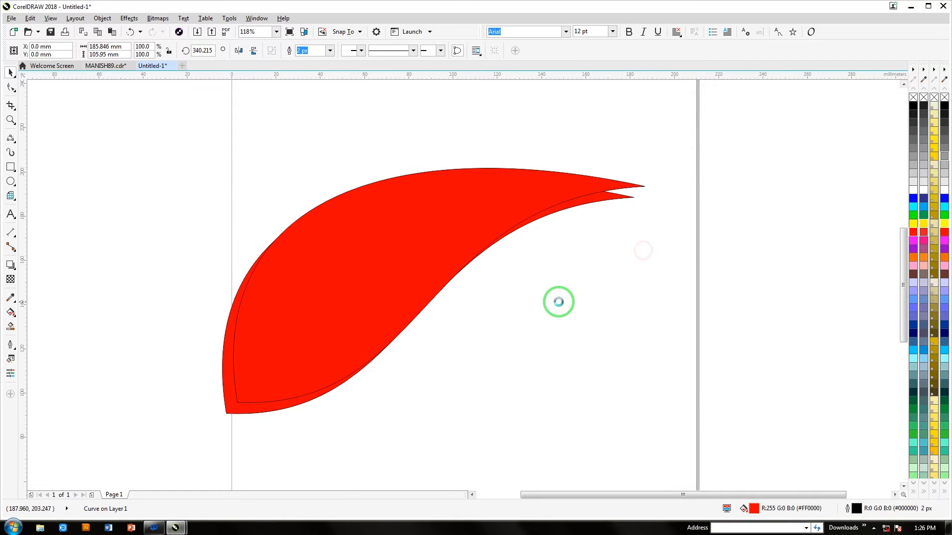
- Place the rotated copy over the lower part of the original leaf and scale it to about 80.4%
drag(418, 229, 448, 295)
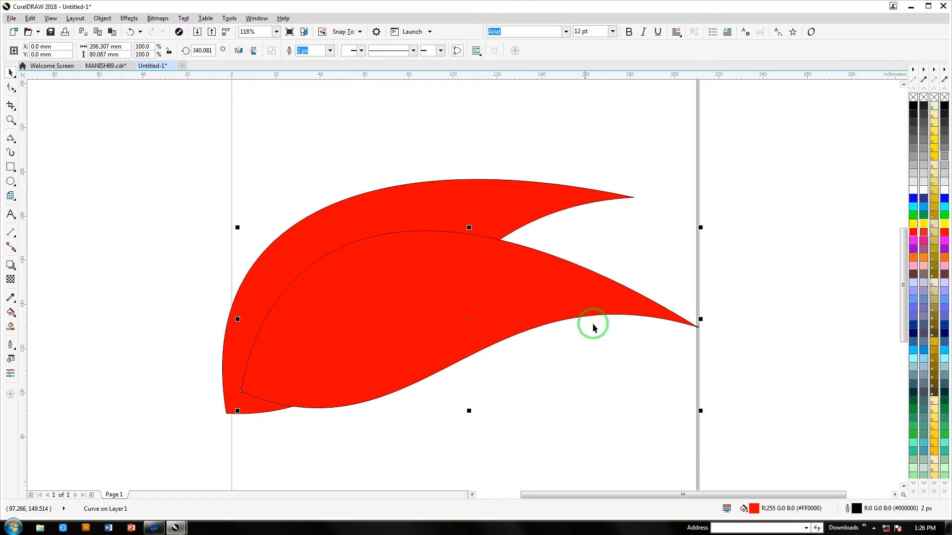
drag(701, 410, 611, 376)
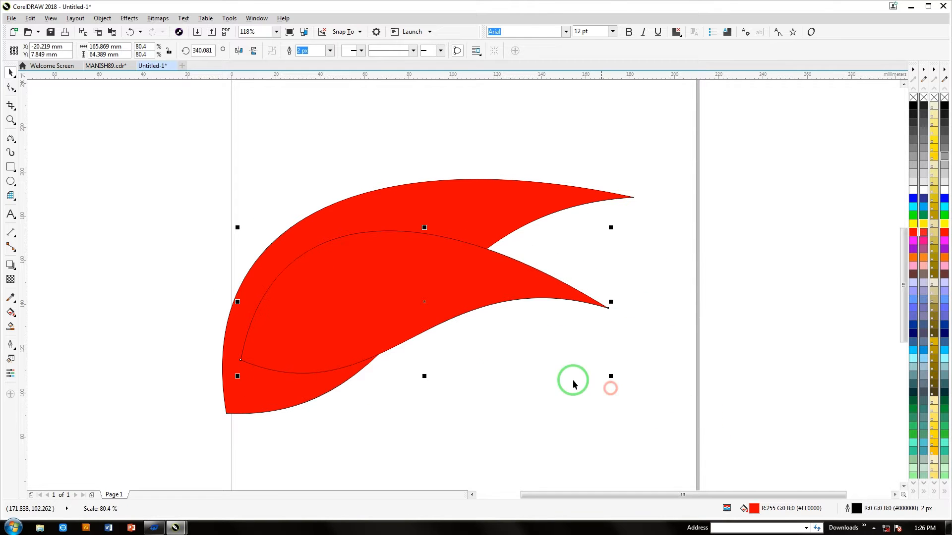
drag(414, 304, 381, 288)
- Copy the smaller leaf up and to the left, and mirror the new copy vertically
drag(353, 248, 285, 124)
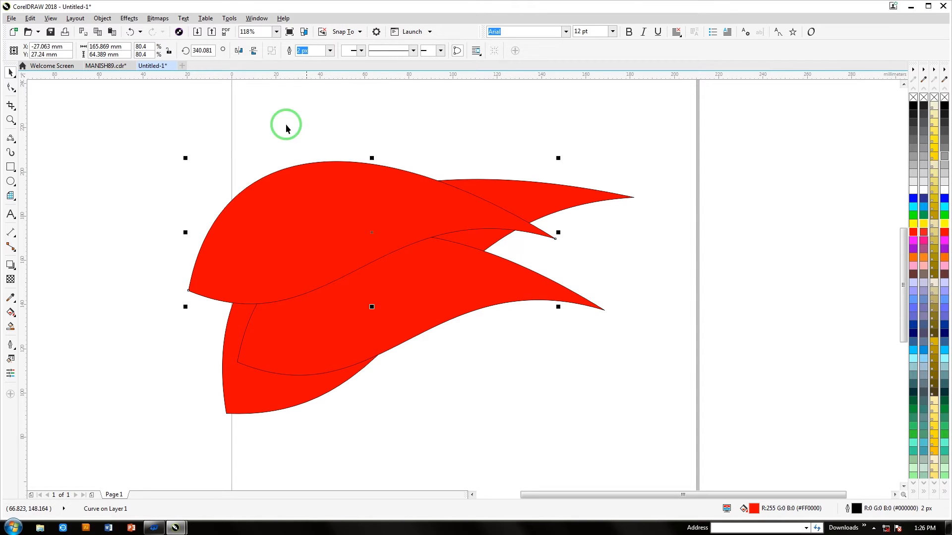
click(252, 51)
click(248, 200)
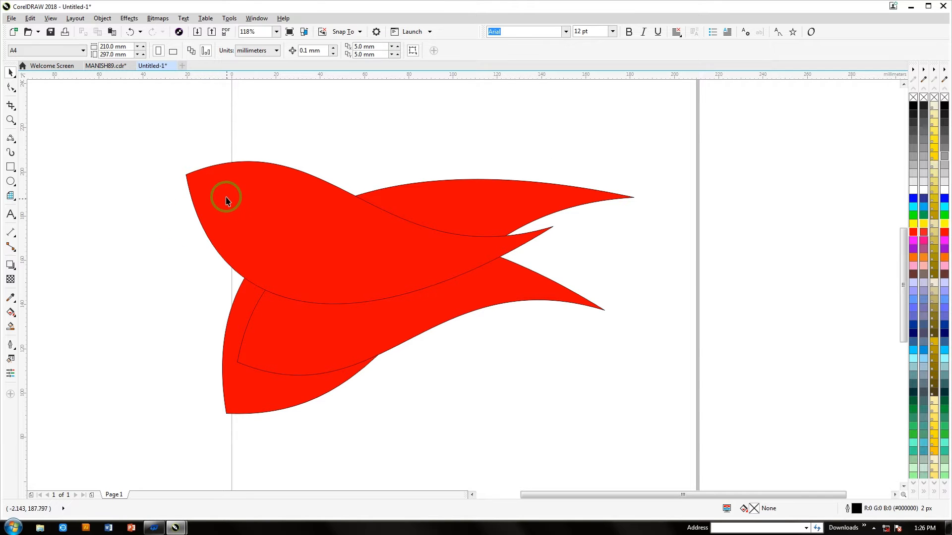
- Rotate the mirrored leaf copy upright to about 89 degrees and shift it to the left of the other two leaves
click(210, 194)
click(203, 191)
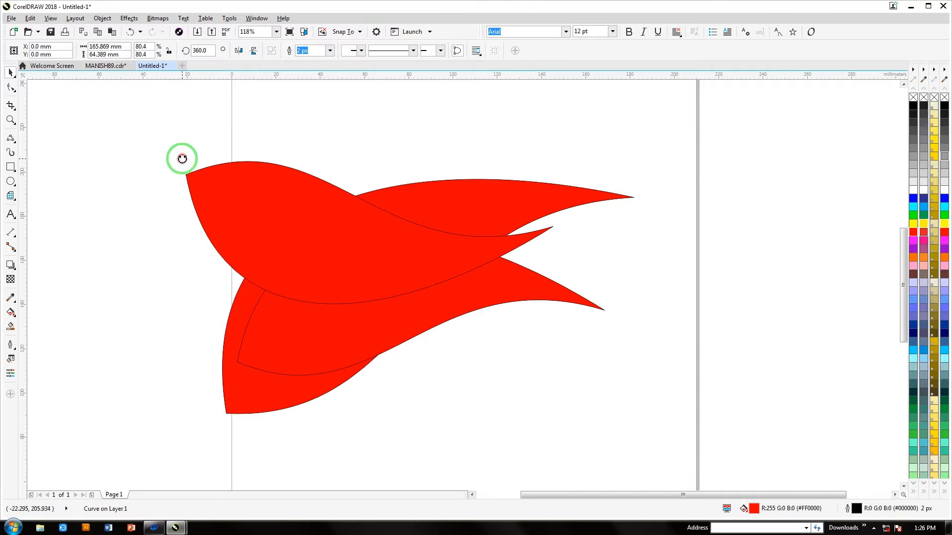
drag(182, 159, 142, 210)
click(272, 236)
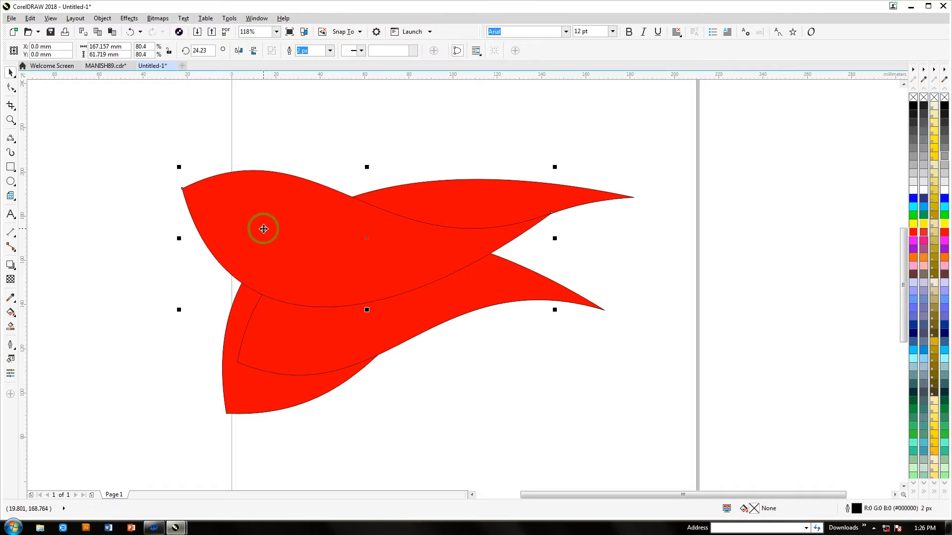
drag(179, 166, 287, 315)
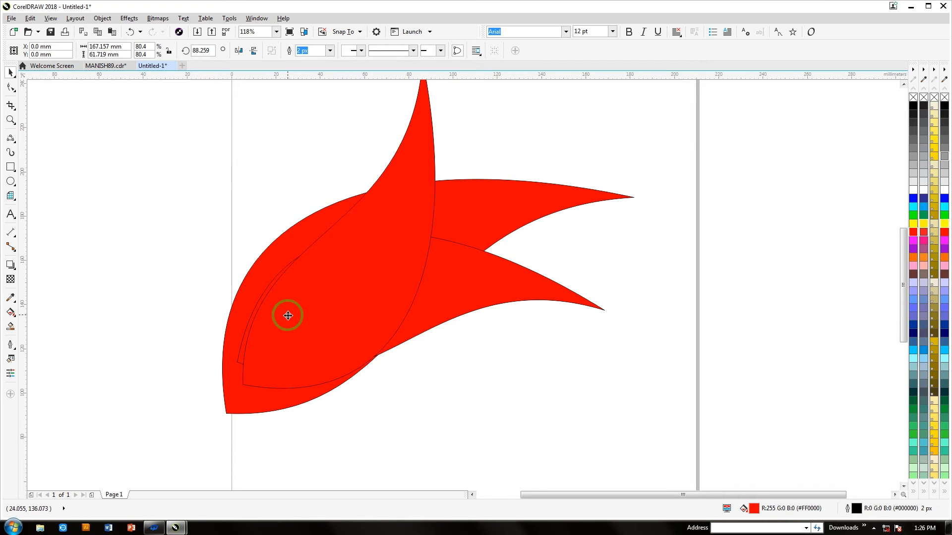
click(471, 444)
drag(348, 255, 291, 216)
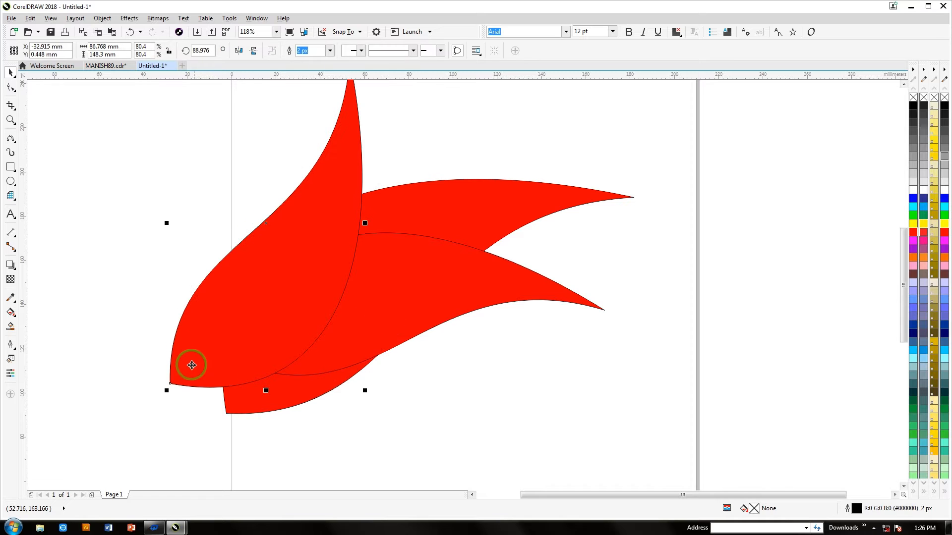
- Scale the upright leaf to about 55% and tilt it to about 113 degrees along the large leaf's left edge
drag(166, 392, 228, 336)
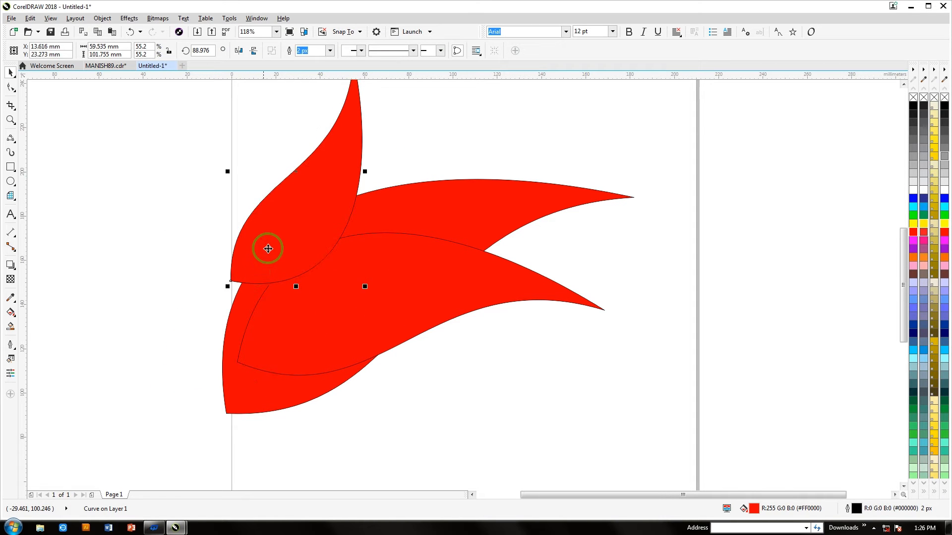
drag(266, 246, 248, 332)
click(248, 333)
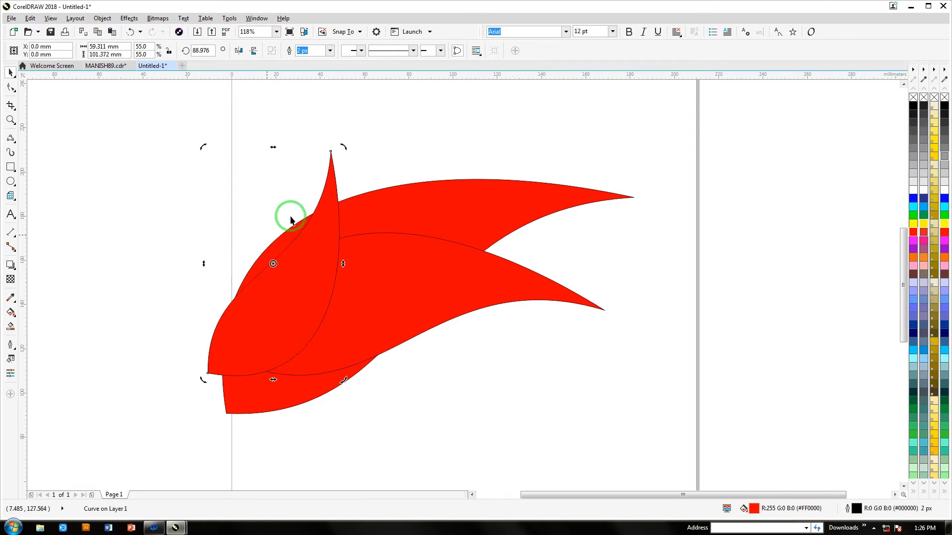
drag(341, 147, 285, 147)
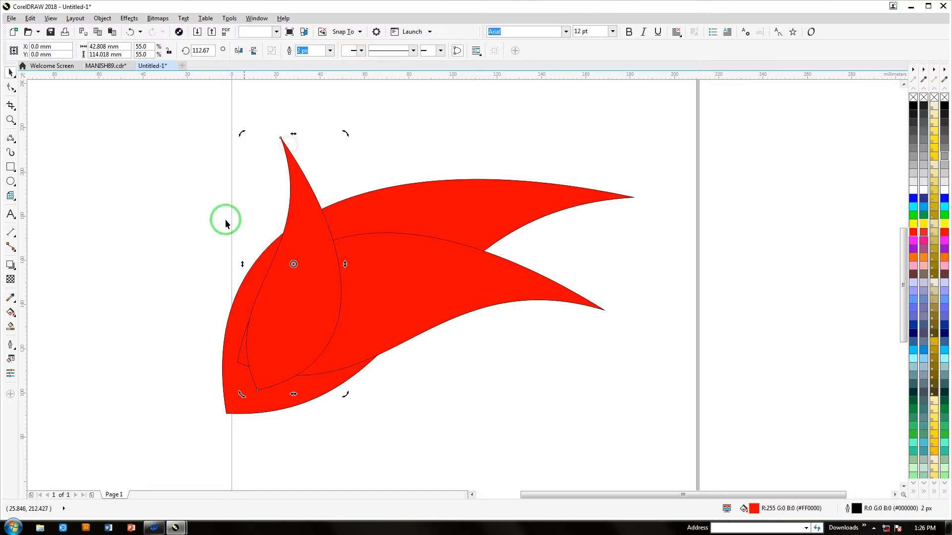
drag(290, 301, 260, 288)
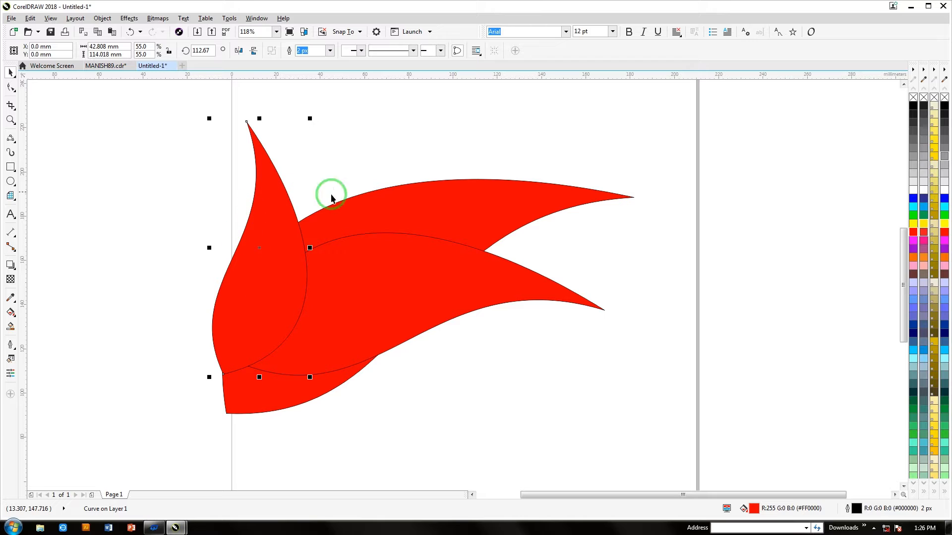
- Move the middle leaf slightly down and rotate it a few degrees counterclockwise over the large leaf's base
drag(405, 278, 407, 289)
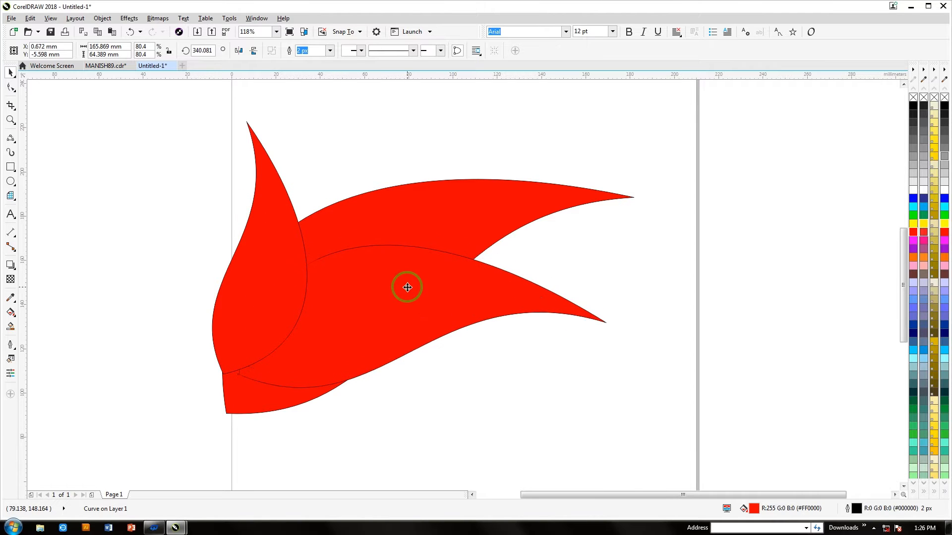
click(381, 337)
click(484, 297)
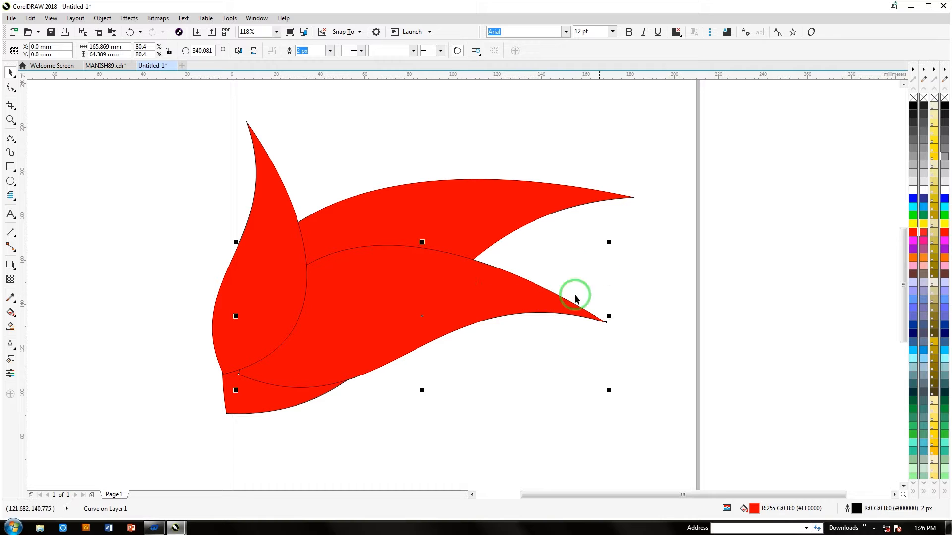
click(494, 314)
drag(607, 242, 586, 232)
click(417, 404)
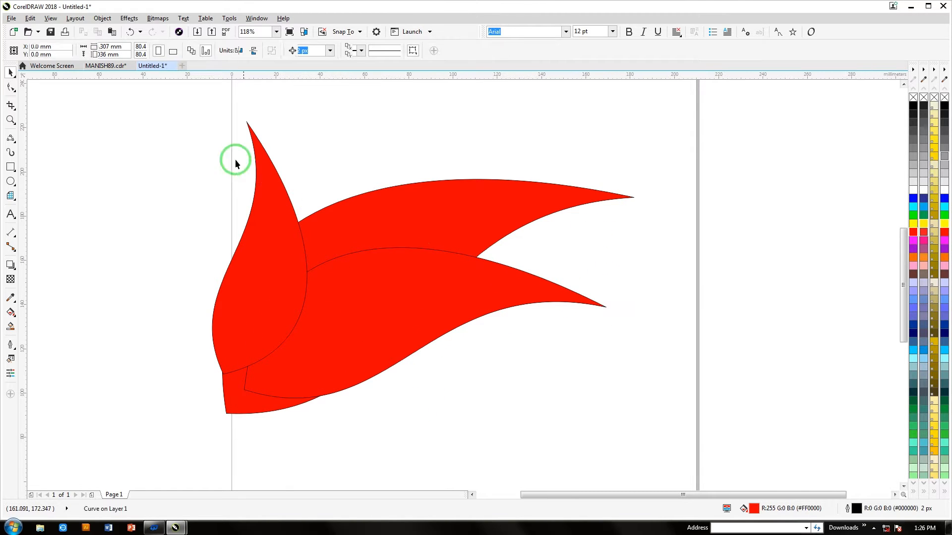
- Weld the three overlapping leaves into one shape and move it up about 12 mm
drag(197, 117, 660, 448)
click(290, 52)
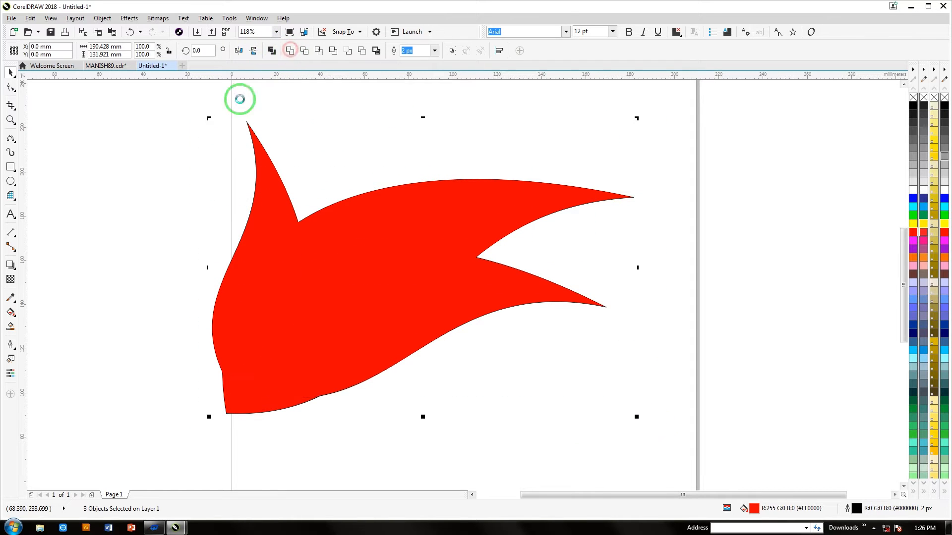
click(192, 198)
drag(367, 265, 373, 238)
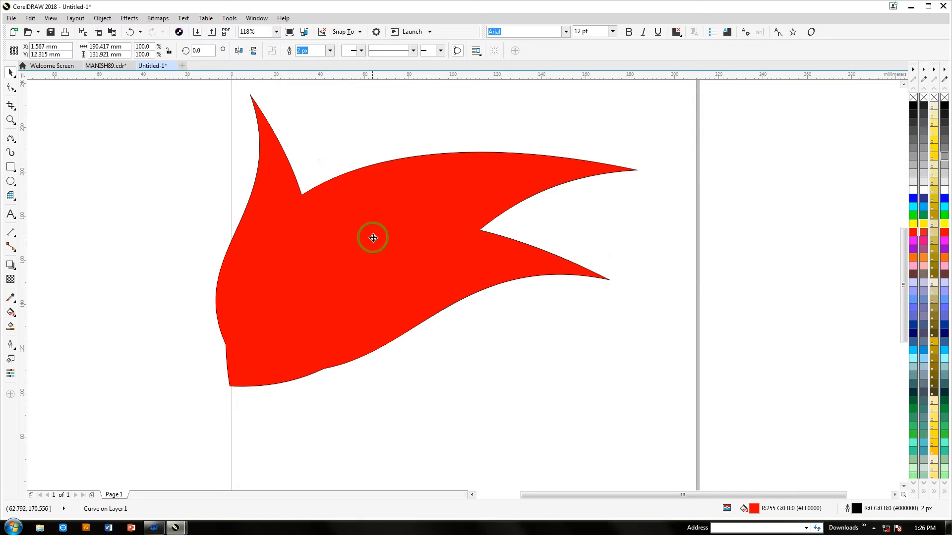
- Draw a thin closed crescent from two 3-point curves below the red shape, about 129 mm wide and 52 mm high
click(10, 139)
click(621, 331)
mouse_move(336, 434)
mouse_down()
mouse_move(421, 336)
mouse_move(453, 336)
mouse_up()
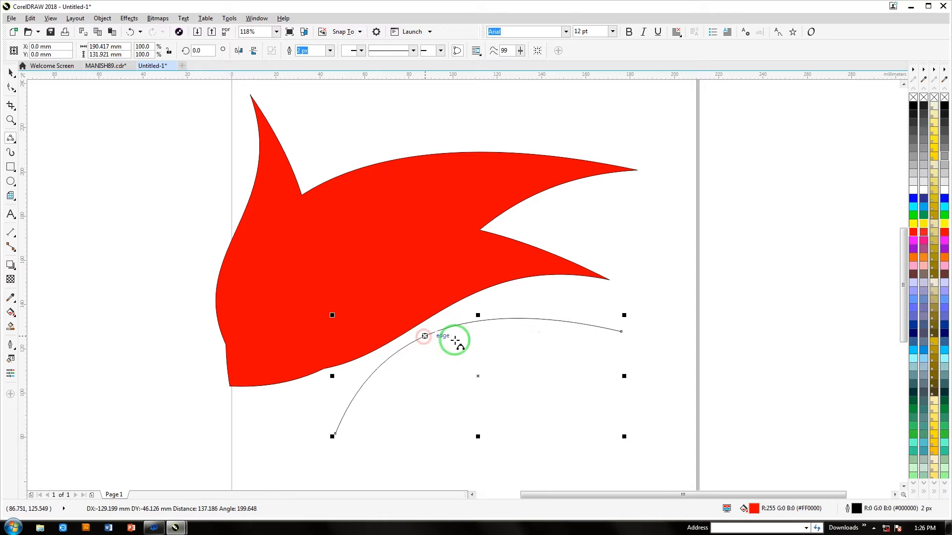
click(621, 332)
drag(335, 434, 416, 349)
- Reshape both arcs of the crescent with the Shape tool into a slender S-shaped leaf vein
click(10, 122)
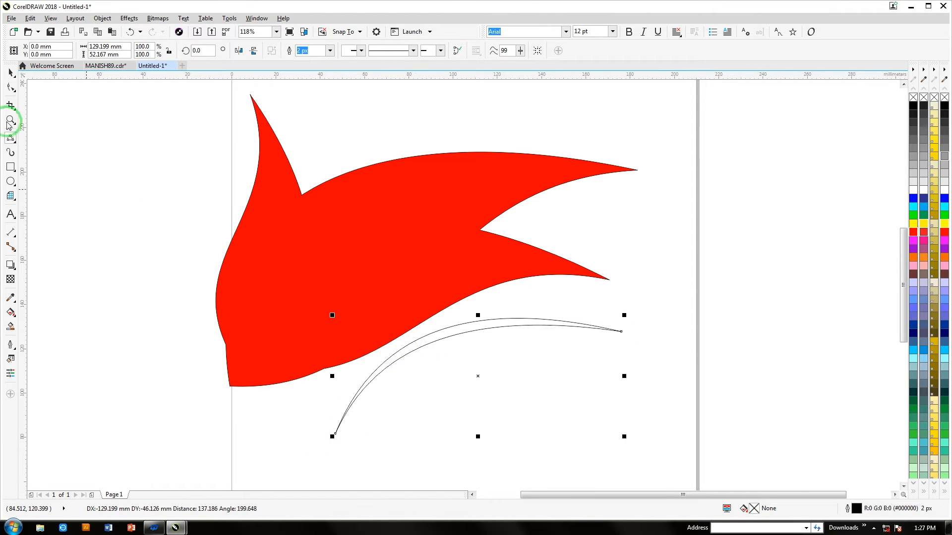
click(10, 87)
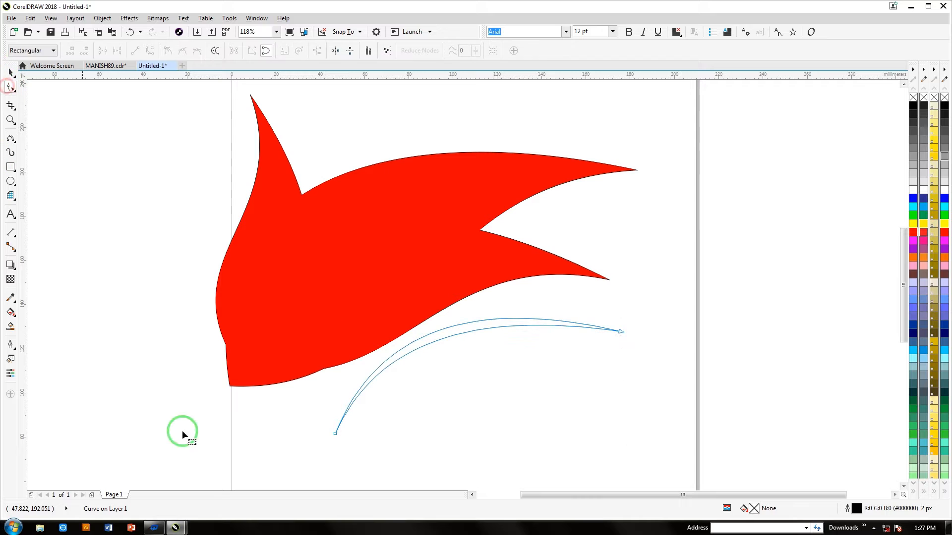
click(621, 332)
drag(474, 313, 572, 439)
click(480, 305)
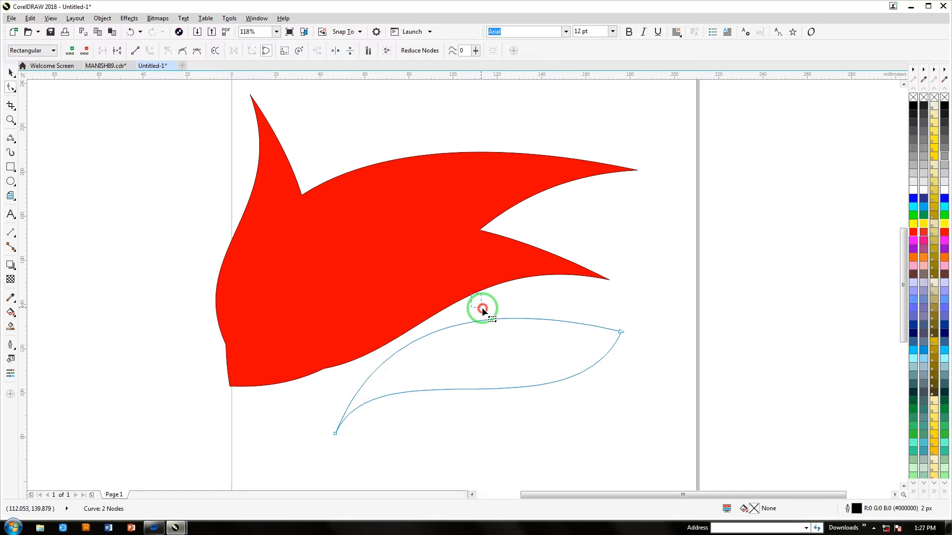
click(622, 332)
drag(472, 296, 561, 419)
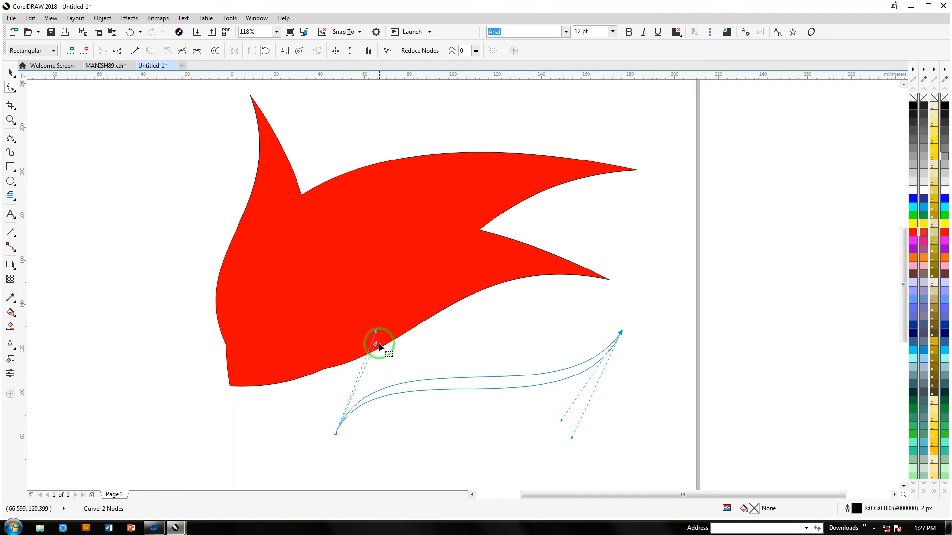
mouse_move(377, 348)
mouse_down()
mouse_move(401, 332)
mouse_move(371, 325)
mouse_move(391, 347)
mouse_up()
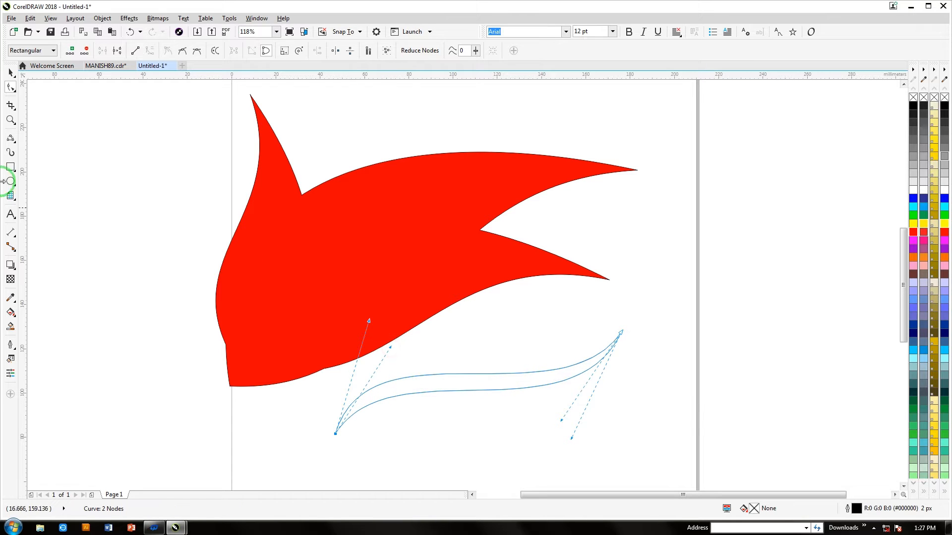
- Place the vein shape at the lower left tip of the red leaf and scale it to about 65.7%
click(11, 73)
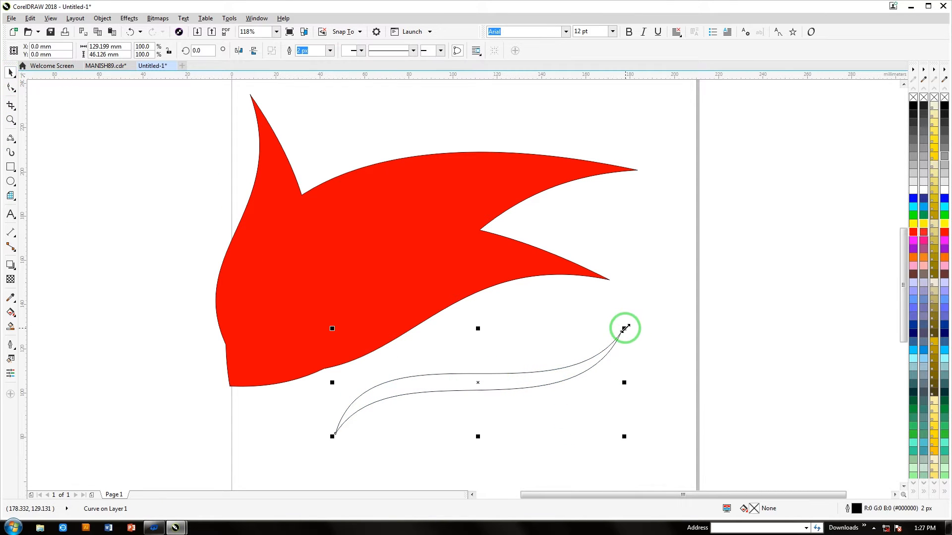
drag(623, 330, 515, 377)
drag(423, 402, 316, 357)
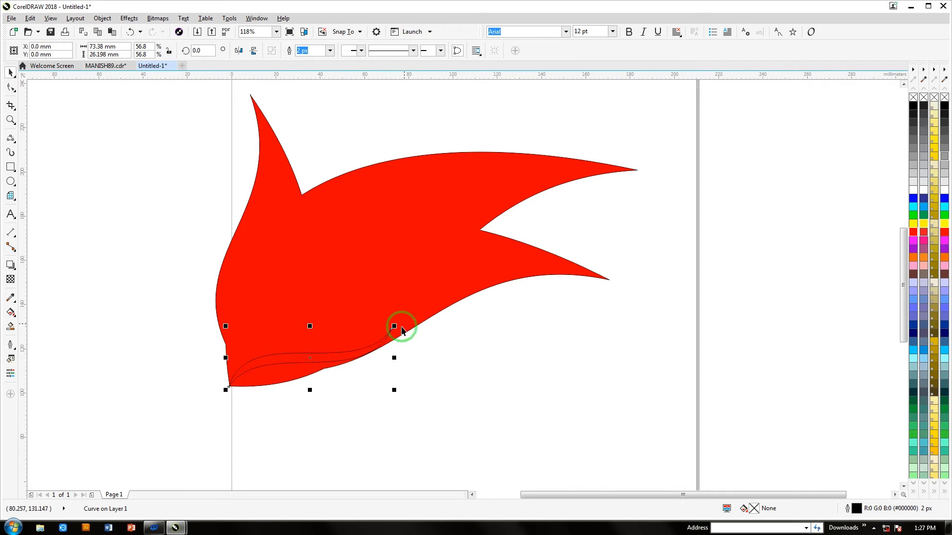
drag(395, 328, 419, 317)
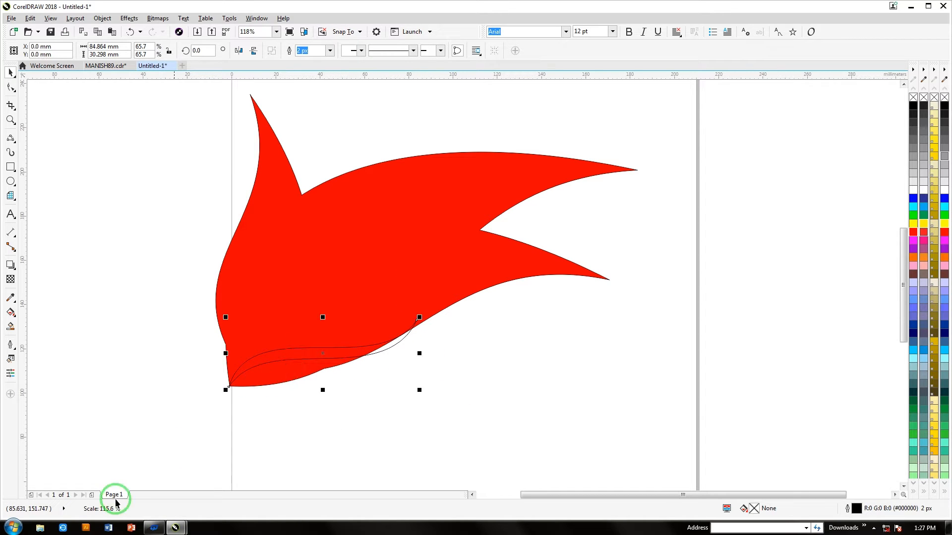
- View the finished purple leaf ornament in the other open drawing as reference and return to Untitled-1
click(106, 68)
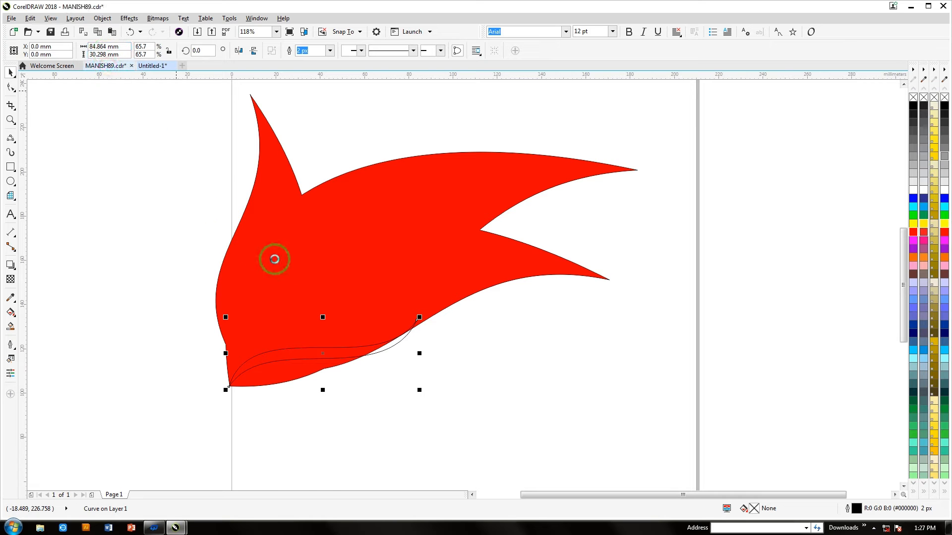
drag(311, 280, 315, 227)
click(330, 180)
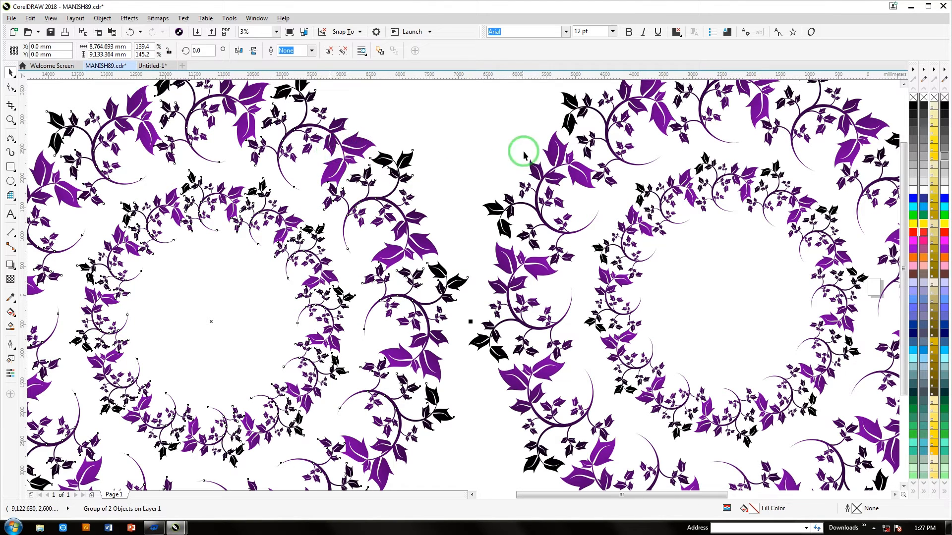
click(148, 66)
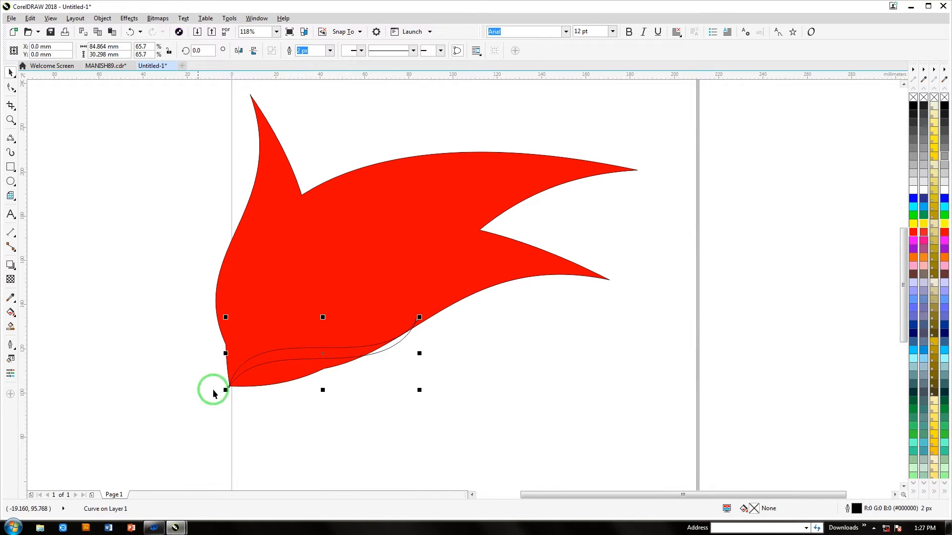
- Rotate the vein to about 20 degrees across the leaf's lower left tip and skew its upper end upward
click(316, 356)
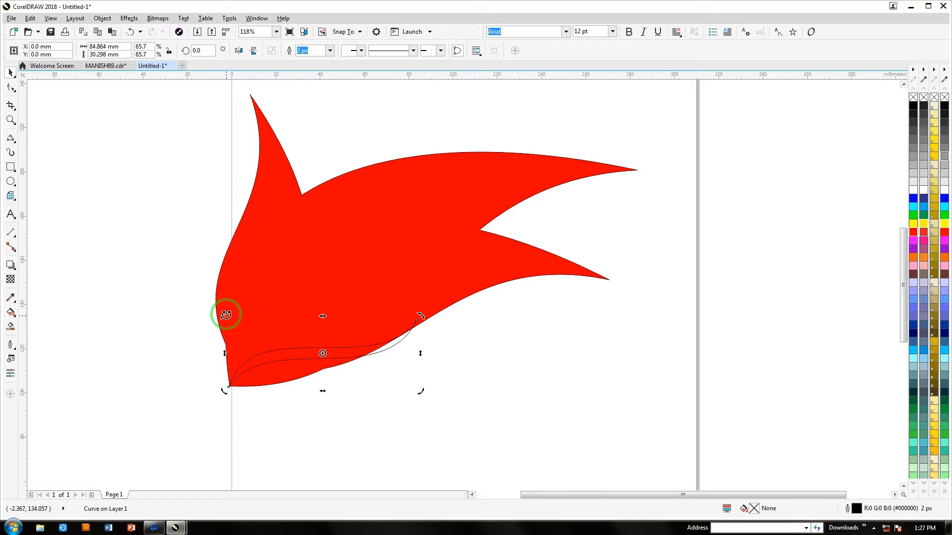
drag(226, 317, 224, 354)
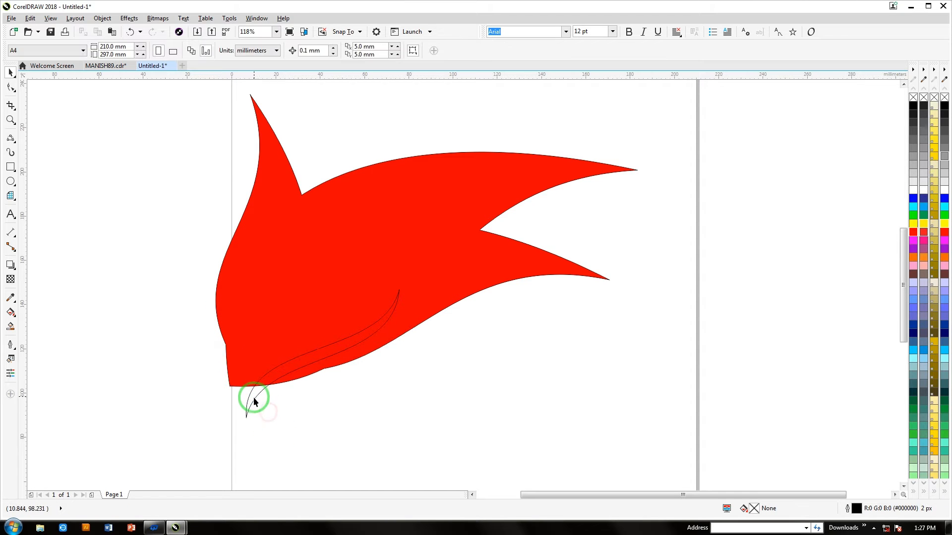
drag(254, 397, 229, 389)
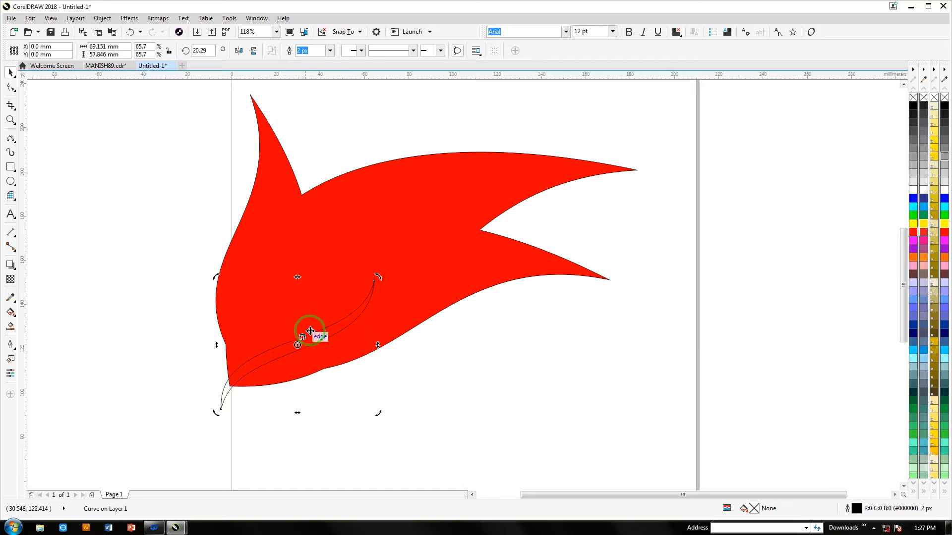
drag(377, 345, 358, 306)
- Trim the vein shape out of the red leaf, move the leaf aside to the right and delete the leftover vein
mouse_move(161, 94)
mouse_down()
mouse_move(393, 113)
mouse_move(654, 347)
mouse_move(676, 424)
mouse_up()
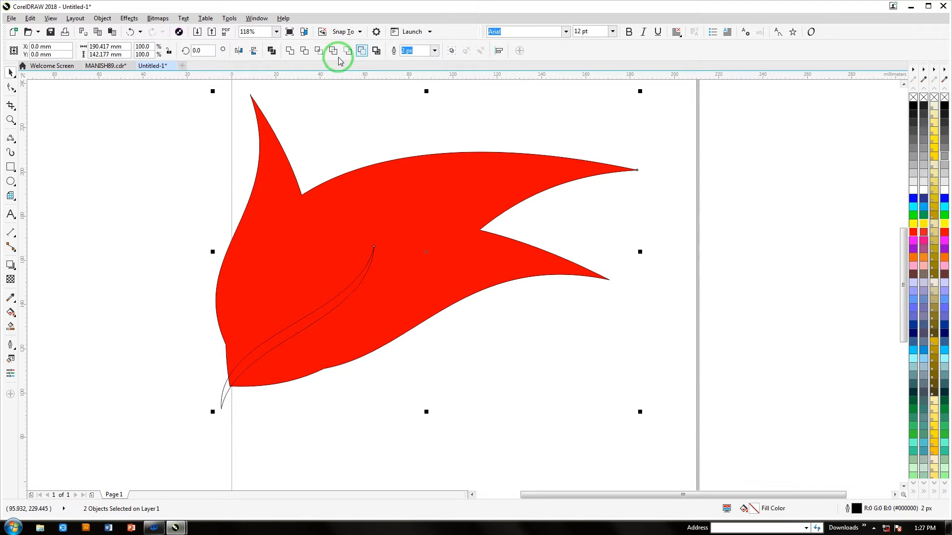
click(305, 49)
drag(404, 229, 518, 228)
click(314, 321)
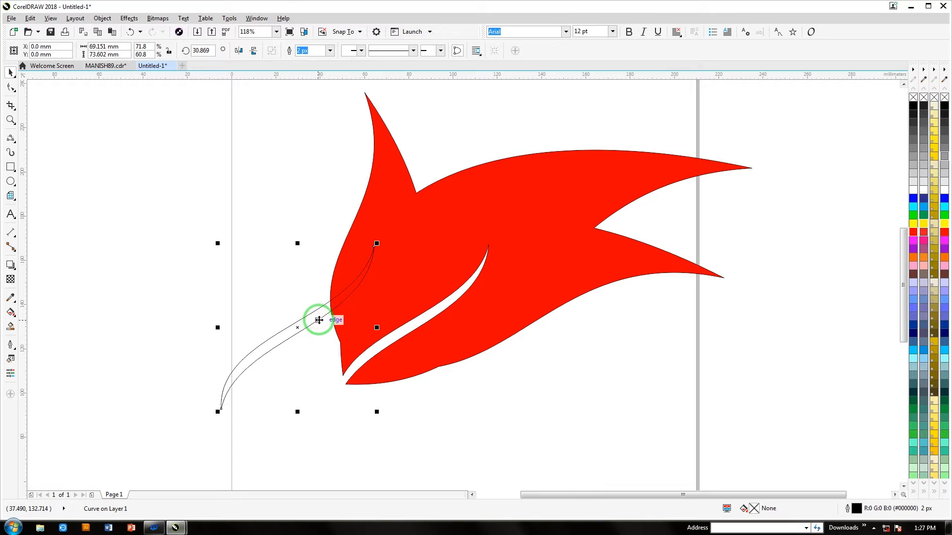
key(Delete)
- Scale the red leaf to about 52.8% and move it over the right edge of the page
click(666, 177)
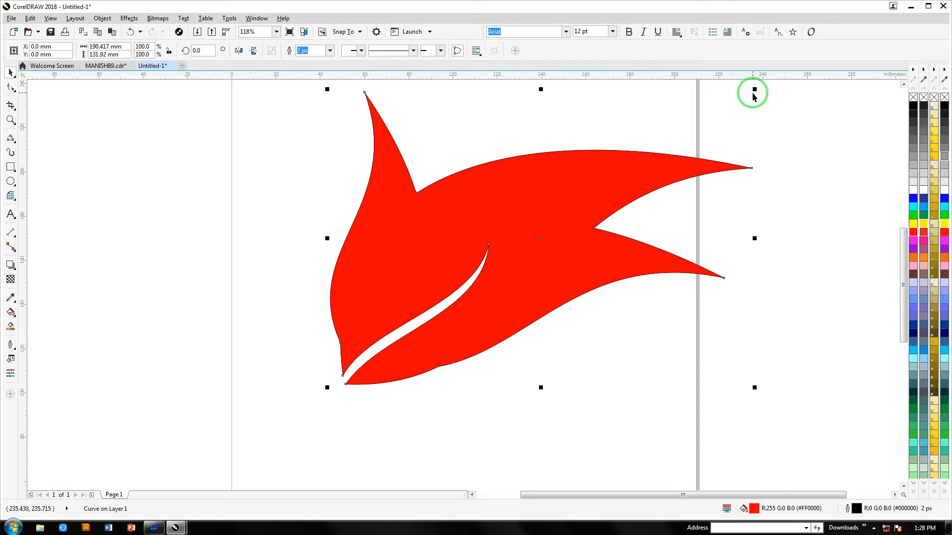
drag(753, 94, 554, 233)
drag(453, 270, 659, 189)
click(636, 247)
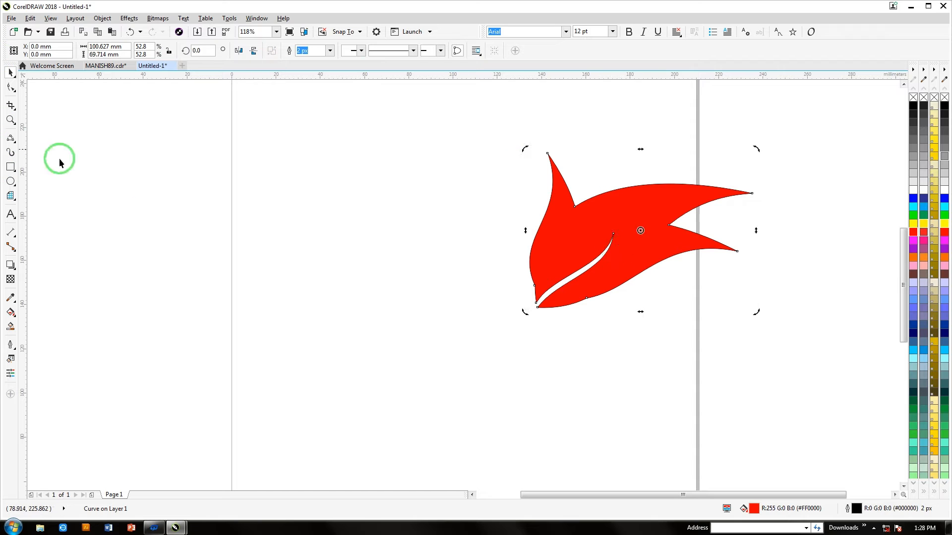
- Add a node on the red leaf's upper edge near its upper right tip and pull it upward into a rounded bulge
click(530, 310)
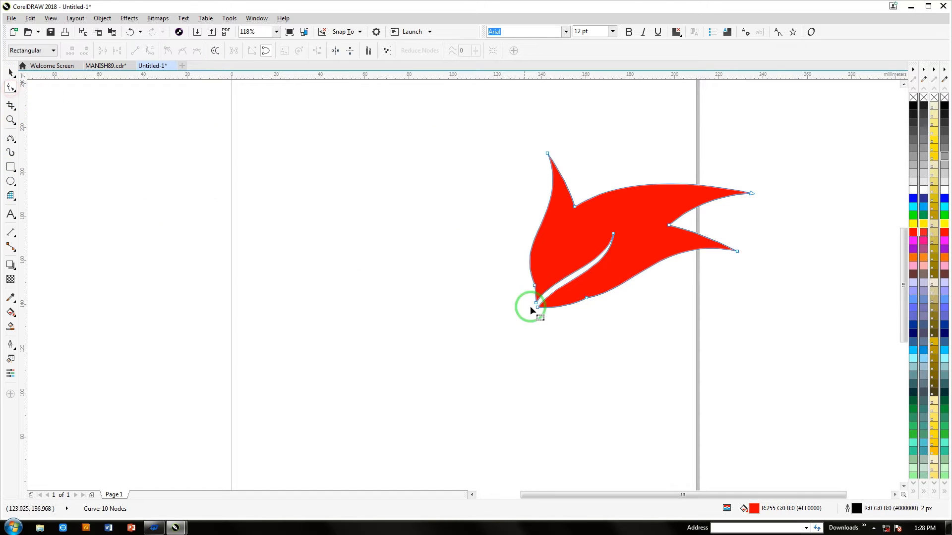
click(586, 300)
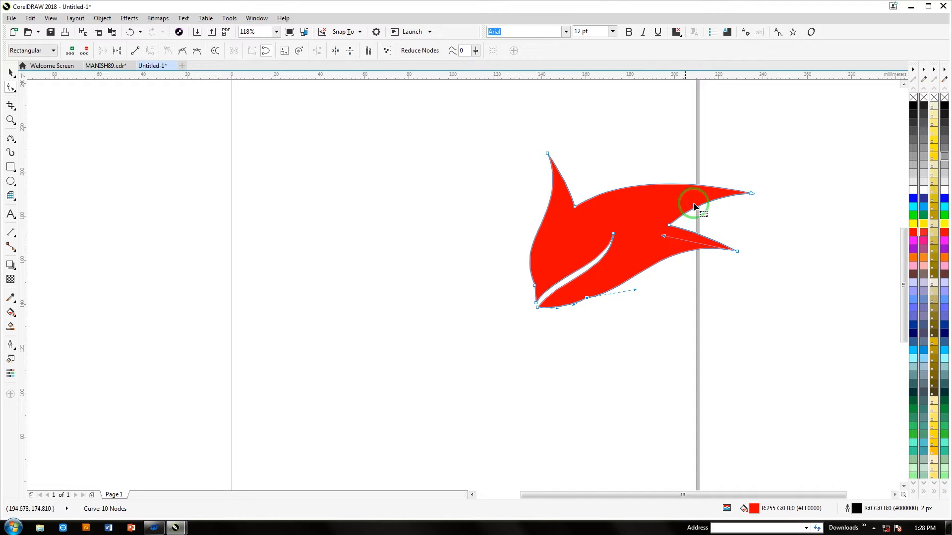
click(750, 194)
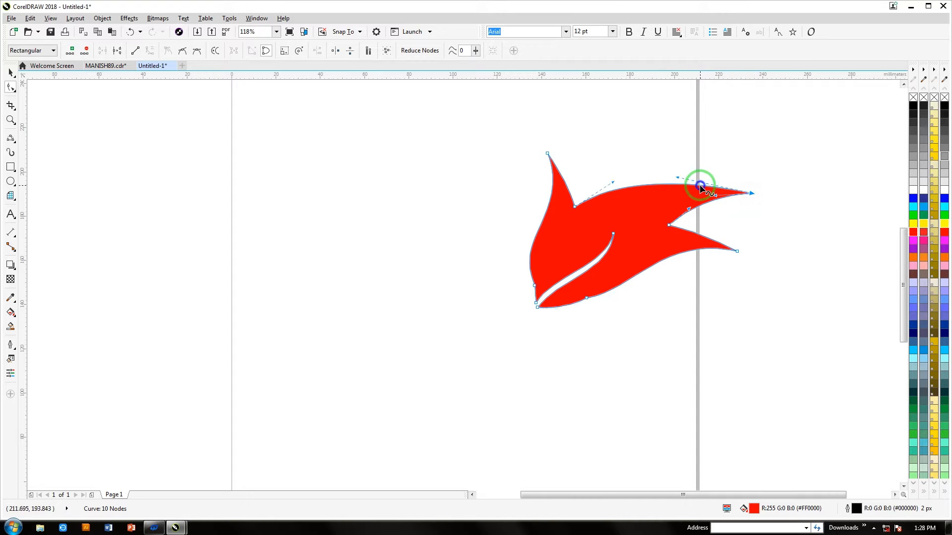
right_click(701, 187)
click(713, 189)
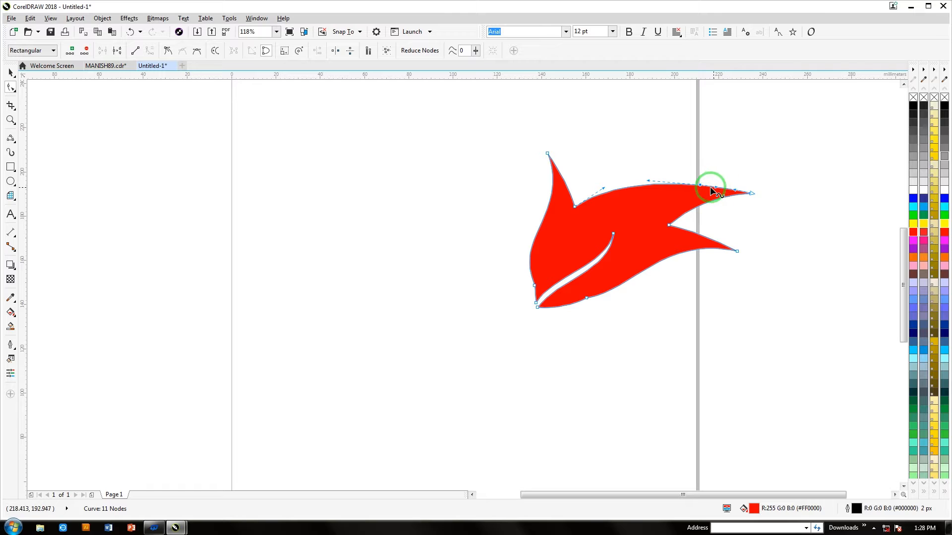
mouse_move(701, 183)
mouse_down()
mouse_move(735, 194)
mouse_move(737, 174)
mouse_move(715, 185)
mouse_move(708, 175)
mouse_move(718, 179)
mouse_up()
click(8, 74)
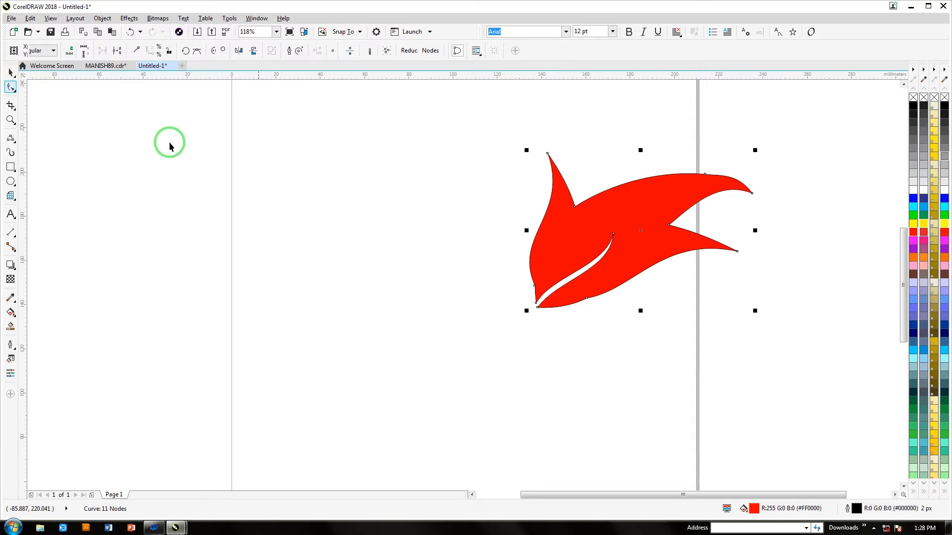
- Draw a near-circular ellipse about 150 × 146 mm left of the leaf and place a duplicate scaled to about 91.8% inside it
click(10, 181)
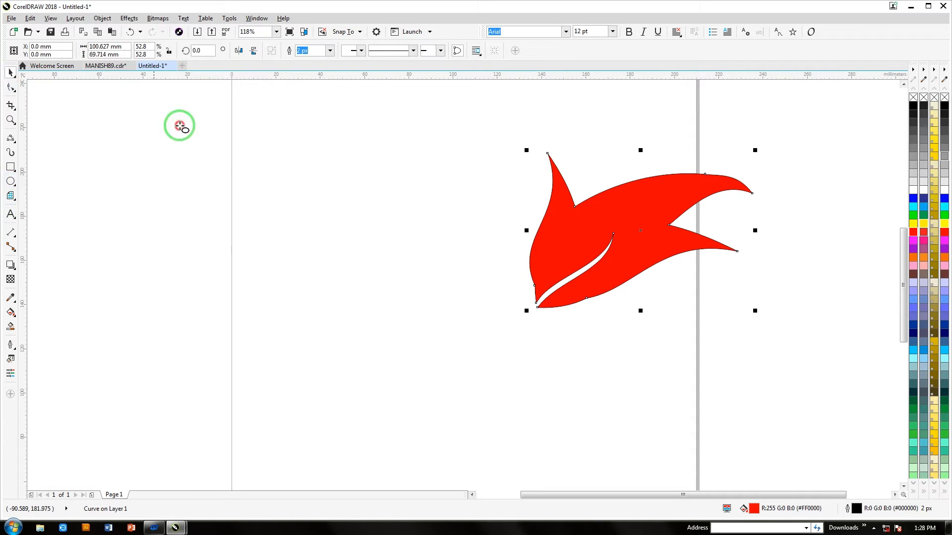
drag(157, 116, 490, 442)
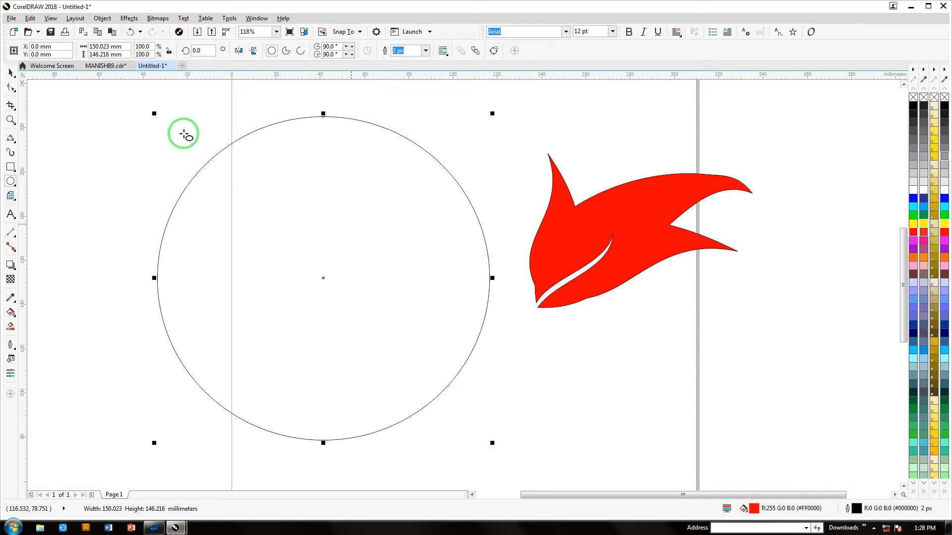
click(10, 73)
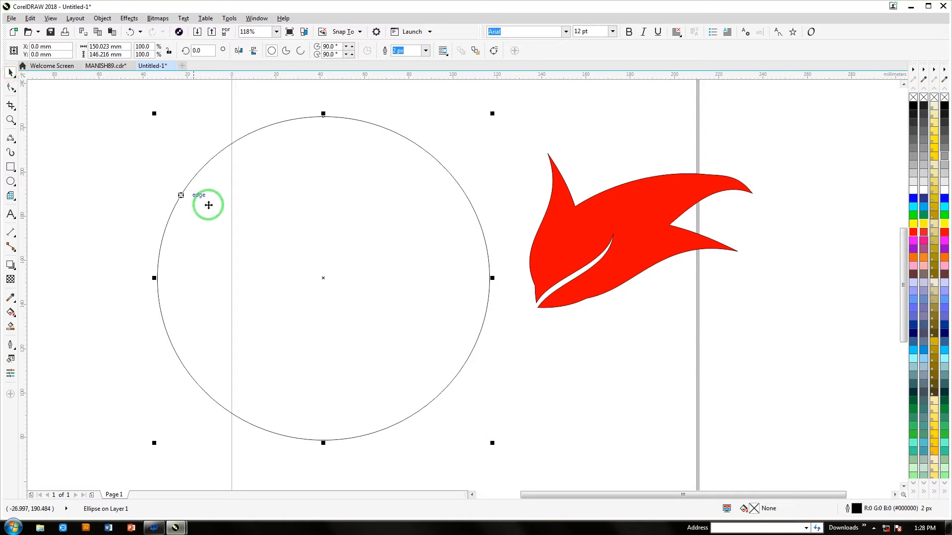
key(ctrl+d)
drag(503, 102, 489, 106)
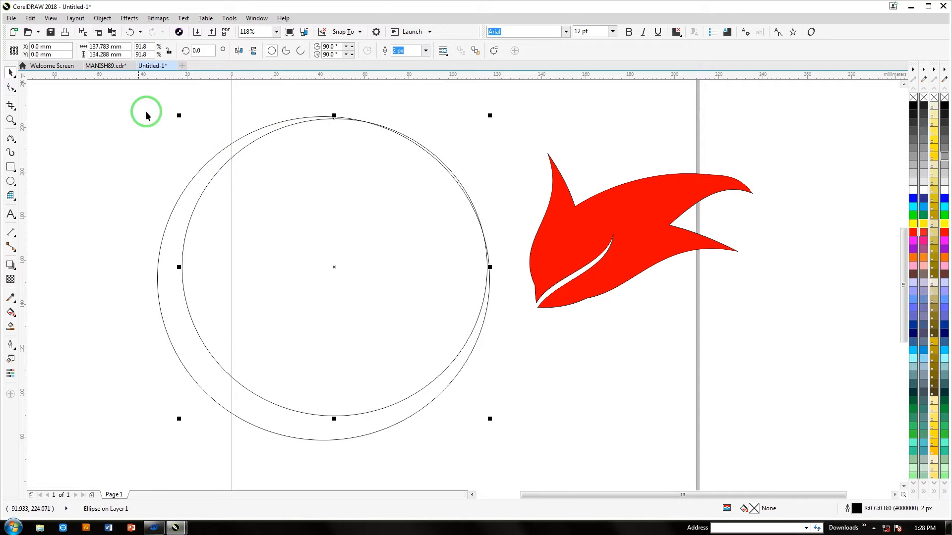
- Fill the larger circle with brown (#663333) and the smaller inner circle with orange (M:60 Y:100)
drag(138, 97, 495, 462)
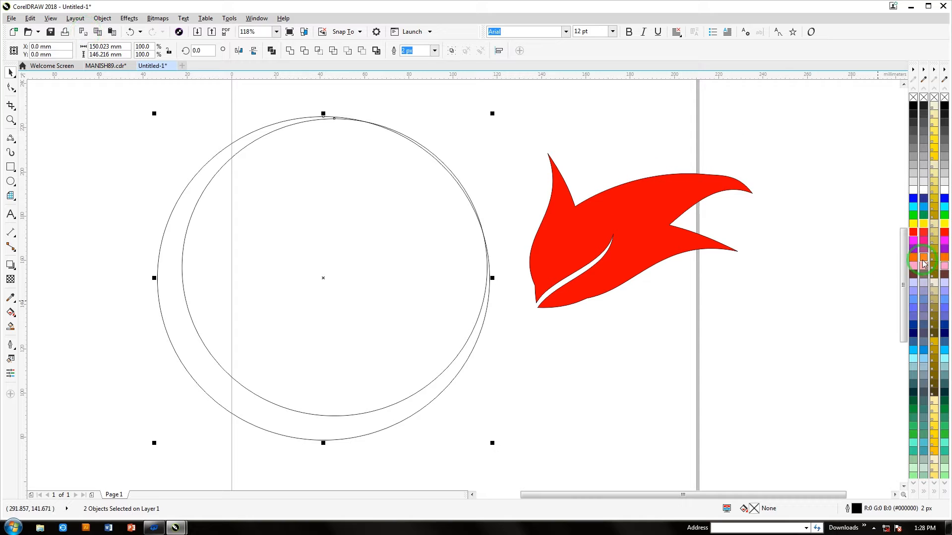
click(163, 253)
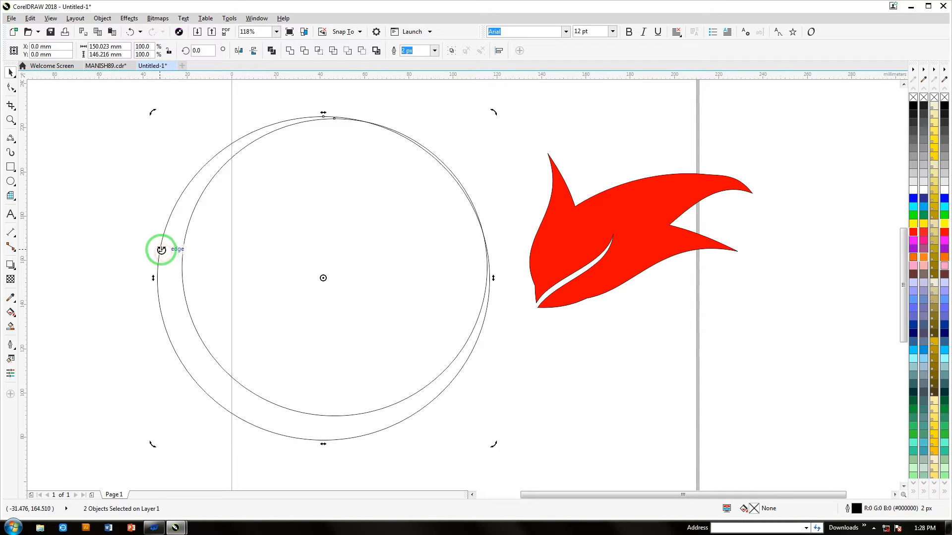
click(161, 250)
click(911, 270)
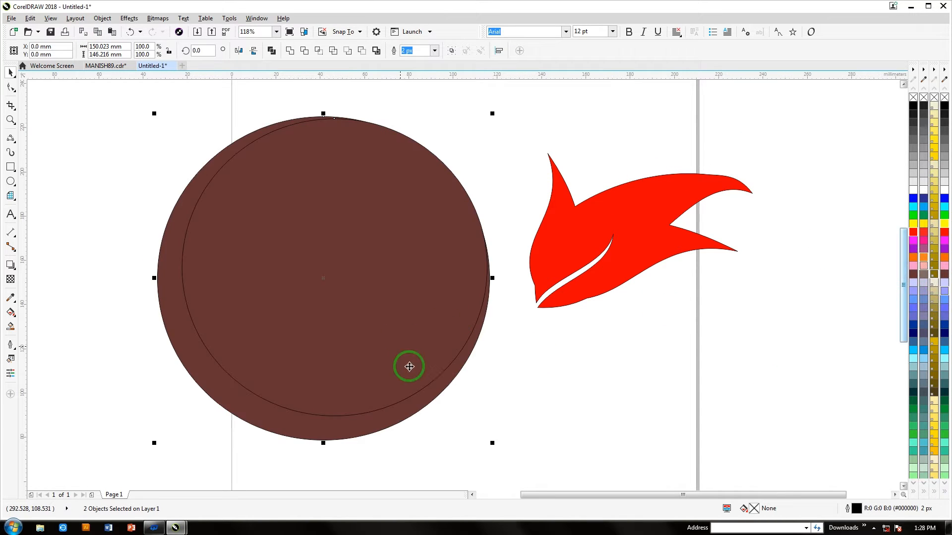
click(424, 314)
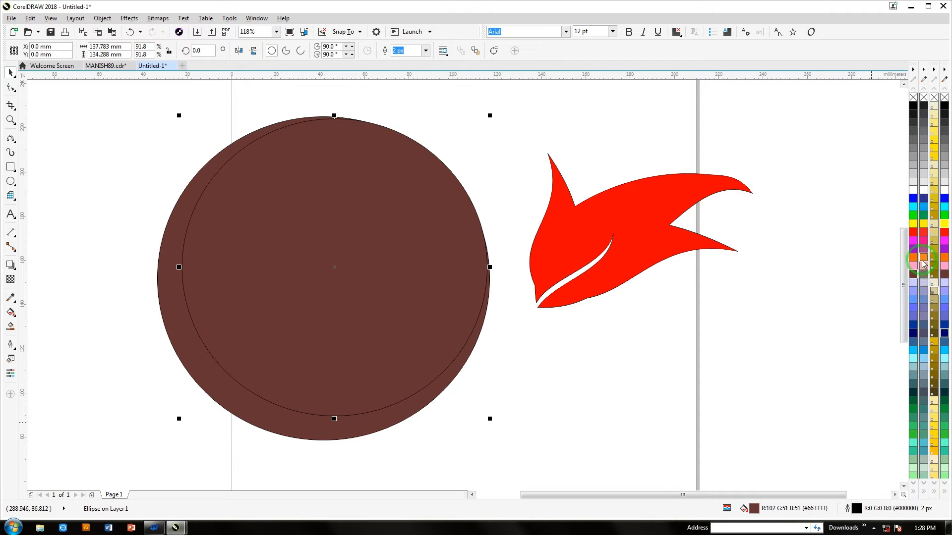
click(923, 259)
click(832, 264)
- Align the two circles by their centers and left edges, finishing with their right and bottom edges aligned
drag(127, 94, 499, 453)
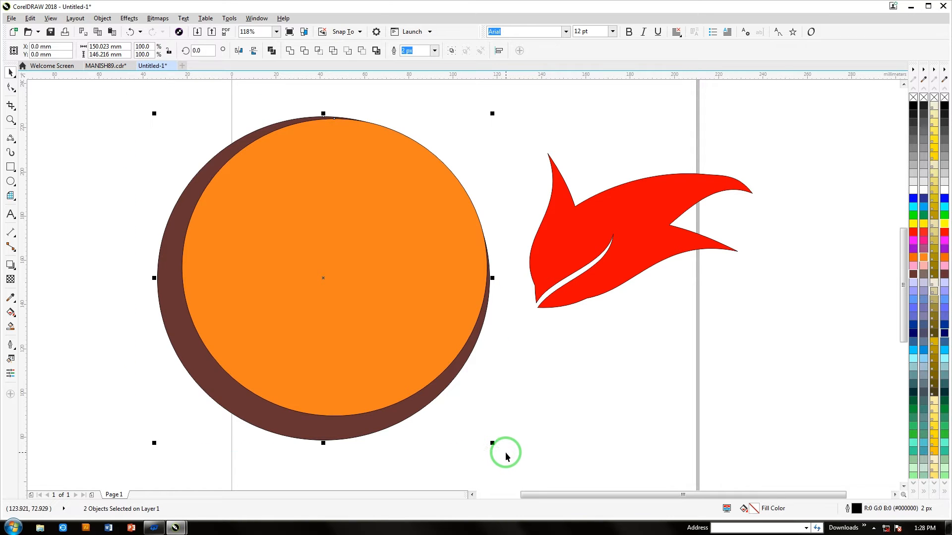
key(c)
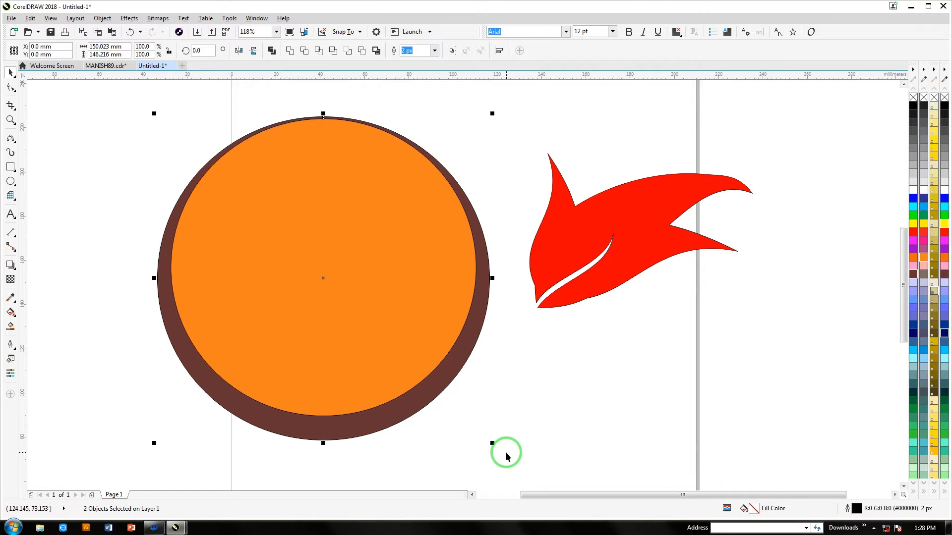
key(e)
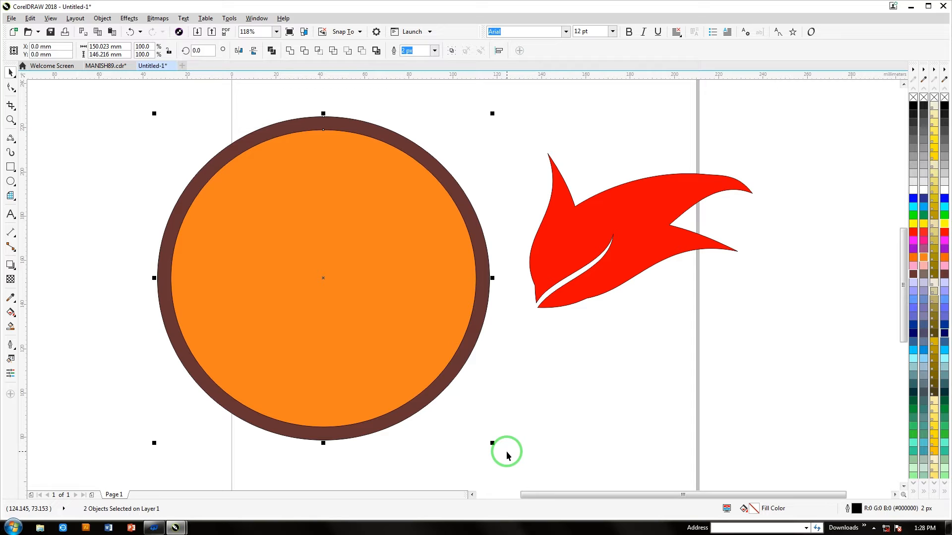
key(l)
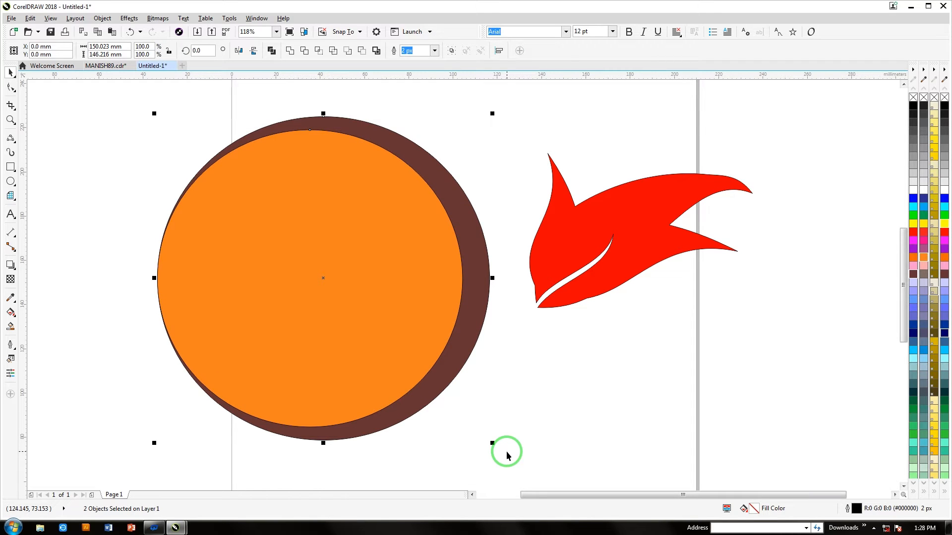
key(r)
key(b)
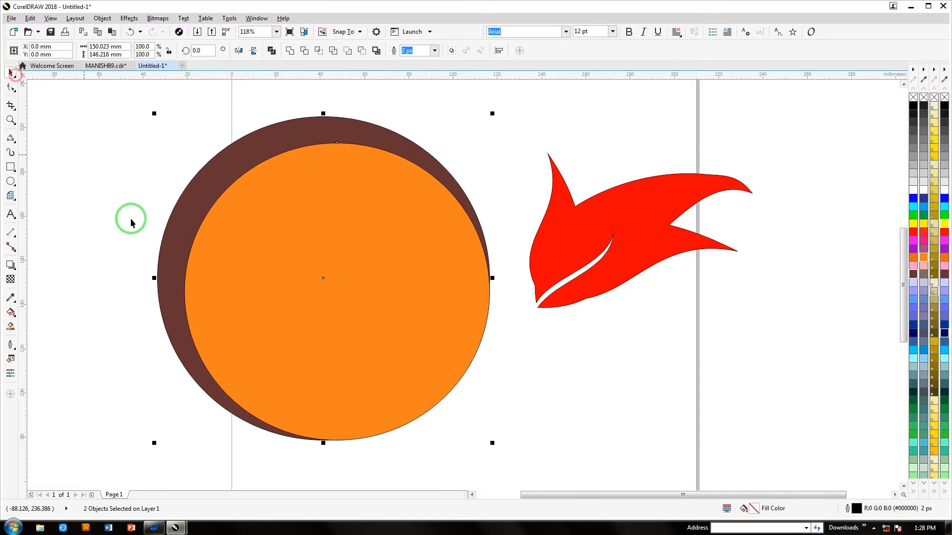
- Shift the orange circle slightly upward and enlarge it to about 95.7% wide and 94.2% high, leaving a brown crescent on the left
click(113, 217)
drag(383, 338, 381, 334)
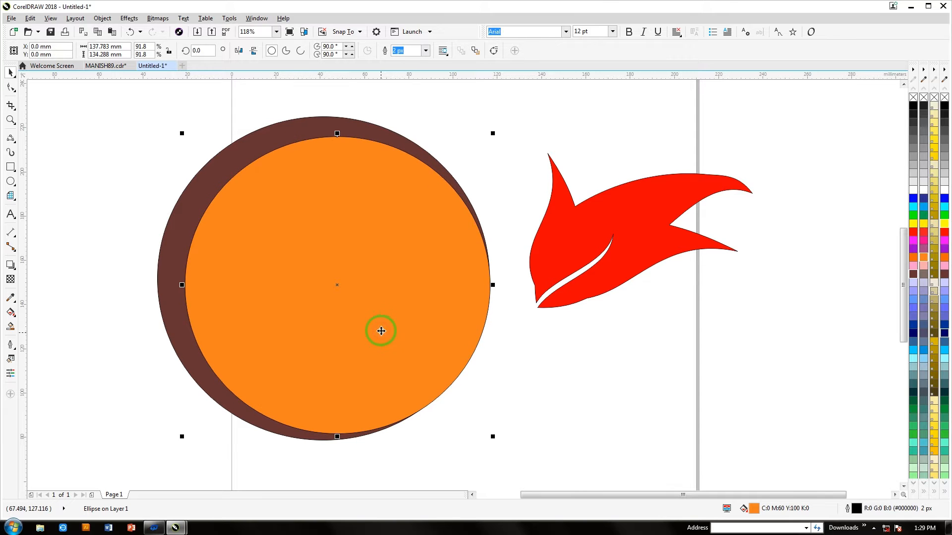
drag(298, 264, 298, 265)
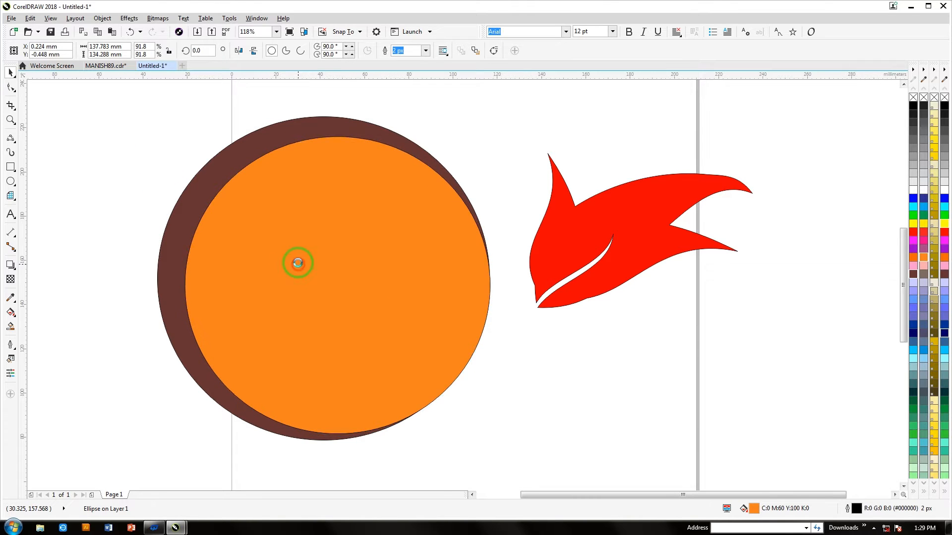
drag(139, 102, 506, 441)
click(480, 415)
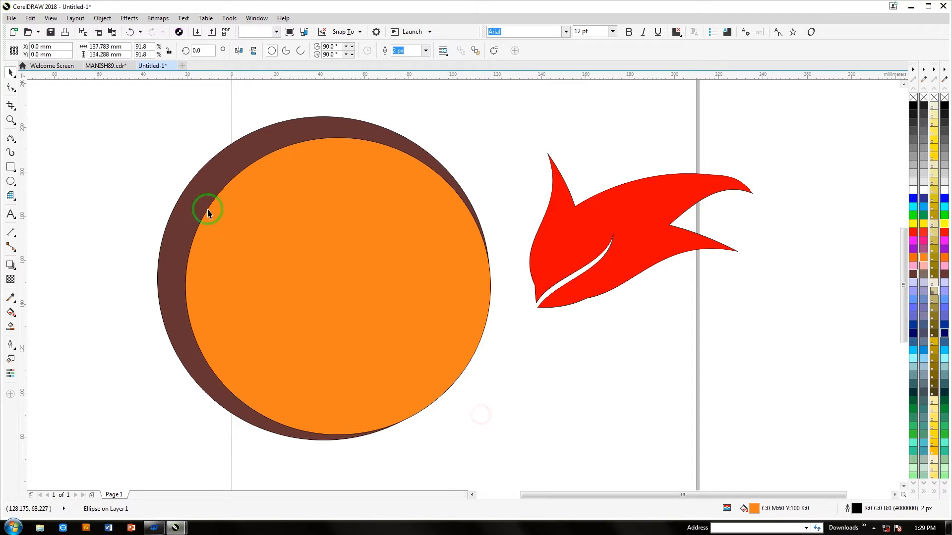
click(282, 246)
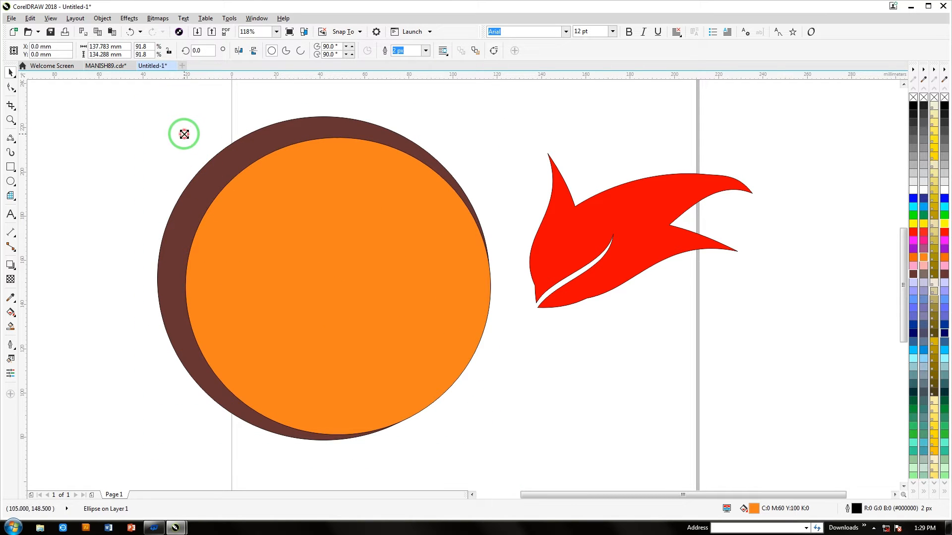
drag(183, 134, 173, 127)
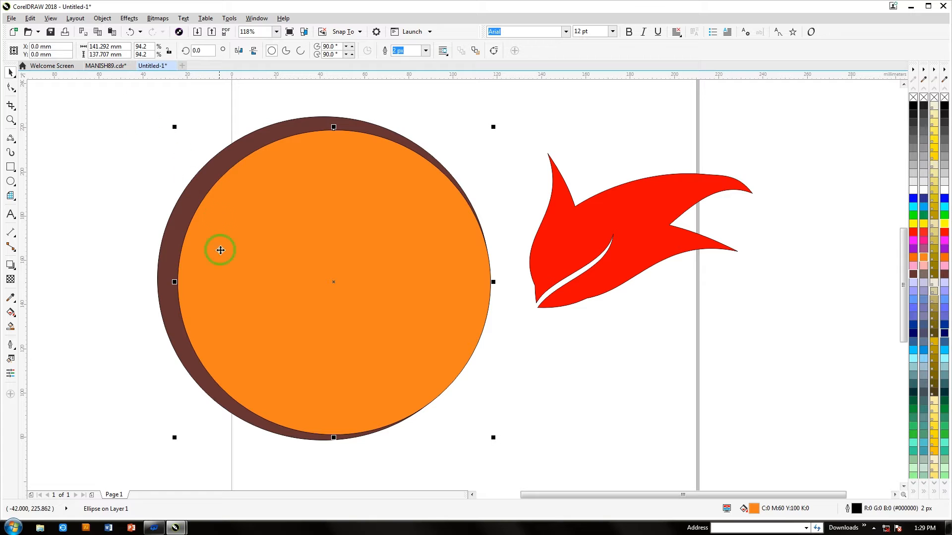
drag(173, 282, 168, 282)
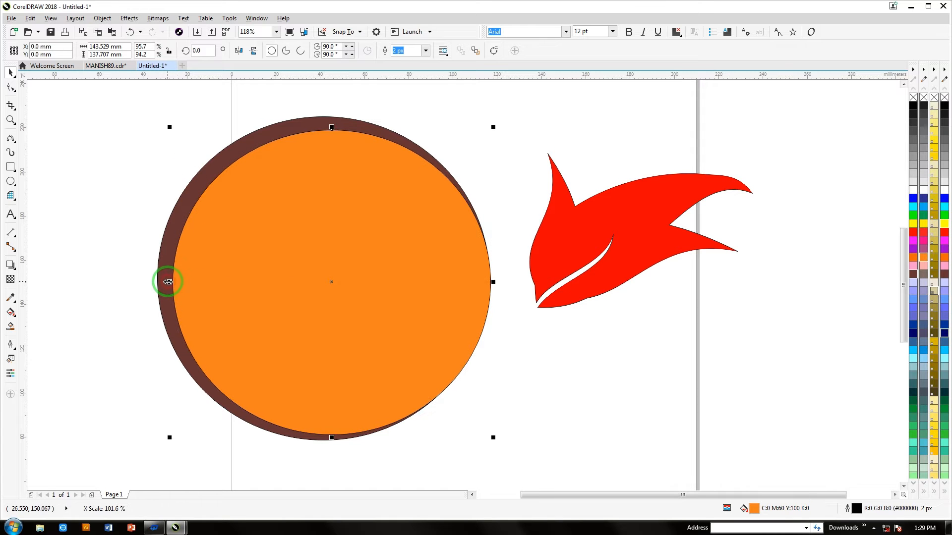
- Trim the orange circle out of the brown one, delete the orange circle and move the remaining crescent ring slightly downward
drag(144, 105, 319, 131)
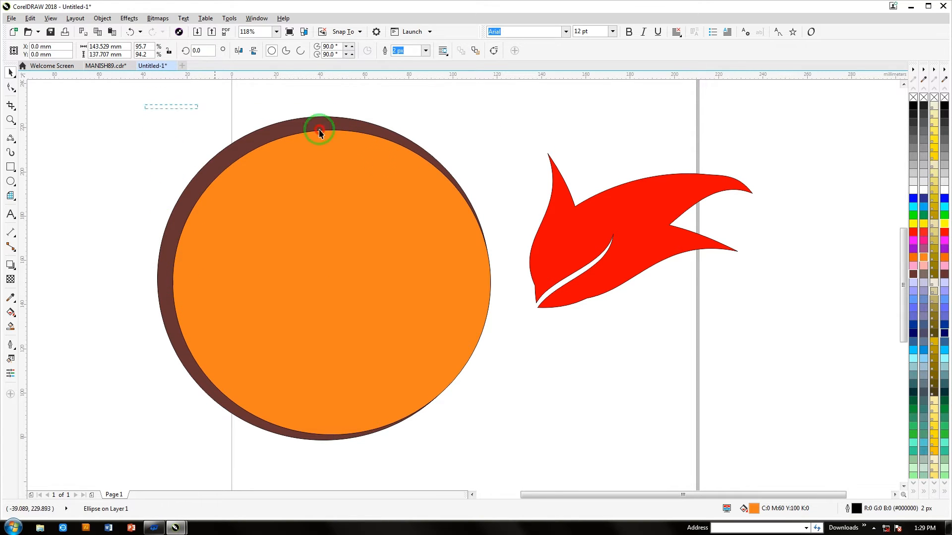
drag(499, 444, 518, 495)
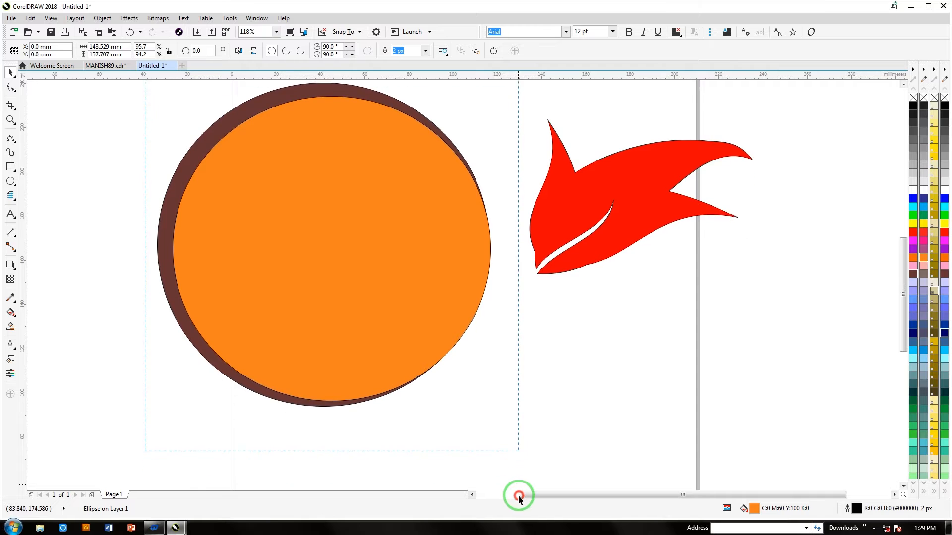
shift+click(238, 87)
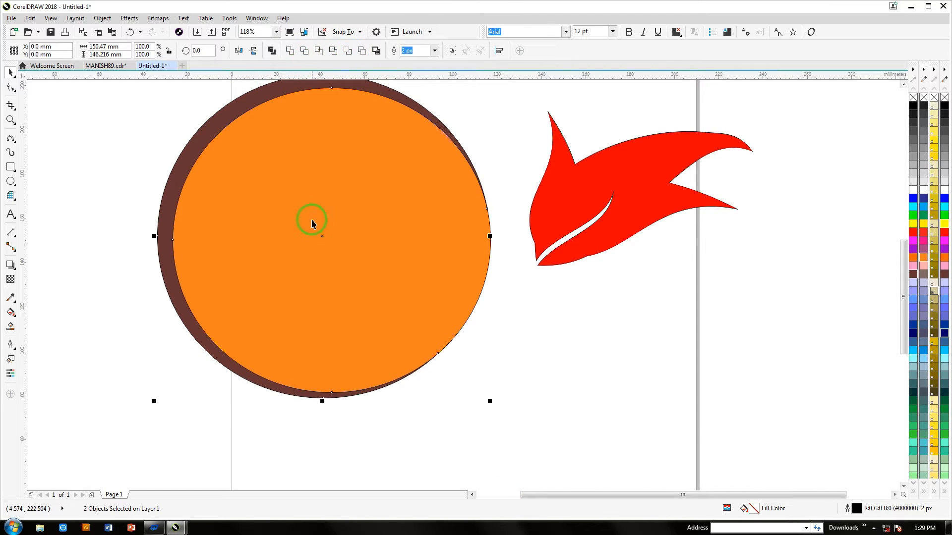
drag(311, 219, 384, 285)
key(Delete)
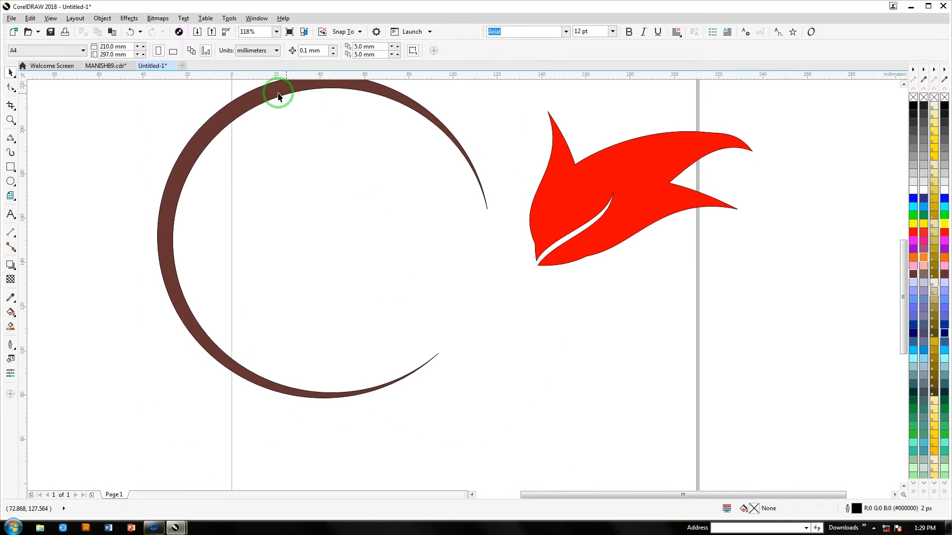
drag(276, 89, 276, 124)
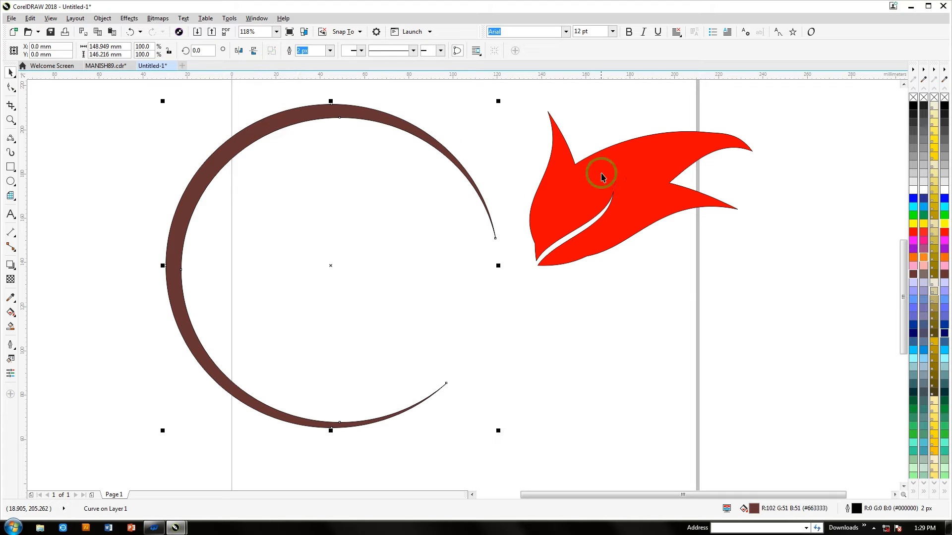
- Move the red leaf beside the crescent's open right side and rotate it to about 238.4 degrees so its stem end points up
drag(602, 177, 518, 212)
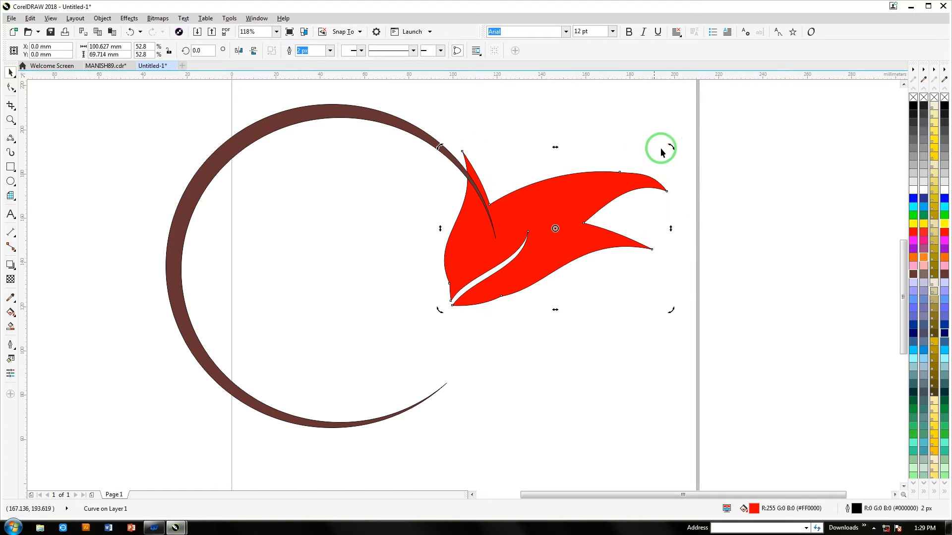
drag(670, 147, 560, 269)
click(609, 277)
drag(573, 202, 578, 241)
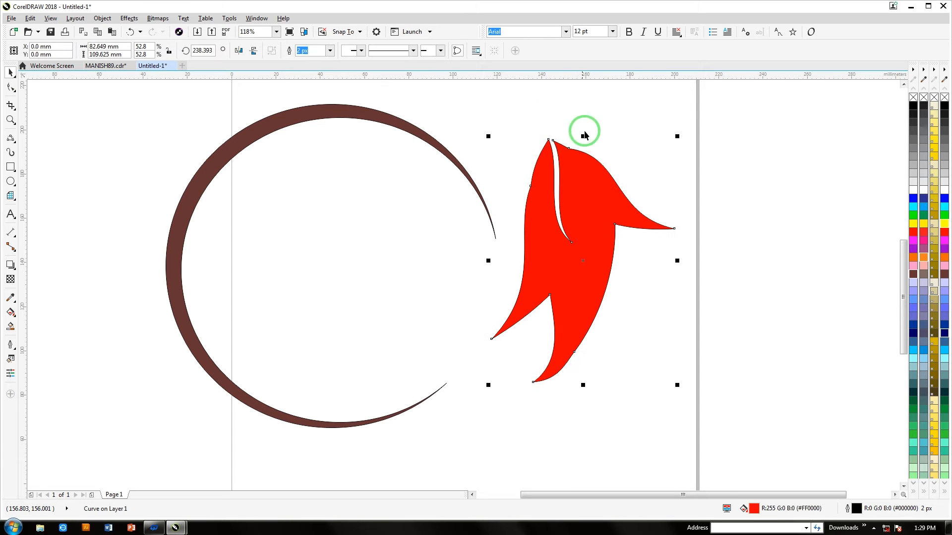
- Reduce the leaf's height and overall size to about 54.6 × 58.7 mm and place its stem end on the crescent's upper right tip
drag(584, 139, 582, 183)
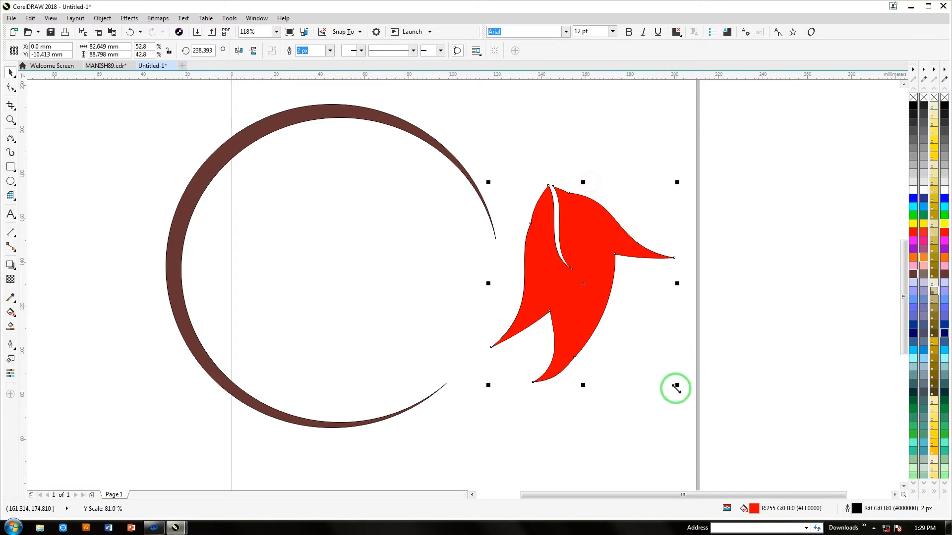
drag(680, 393, 621, 335)
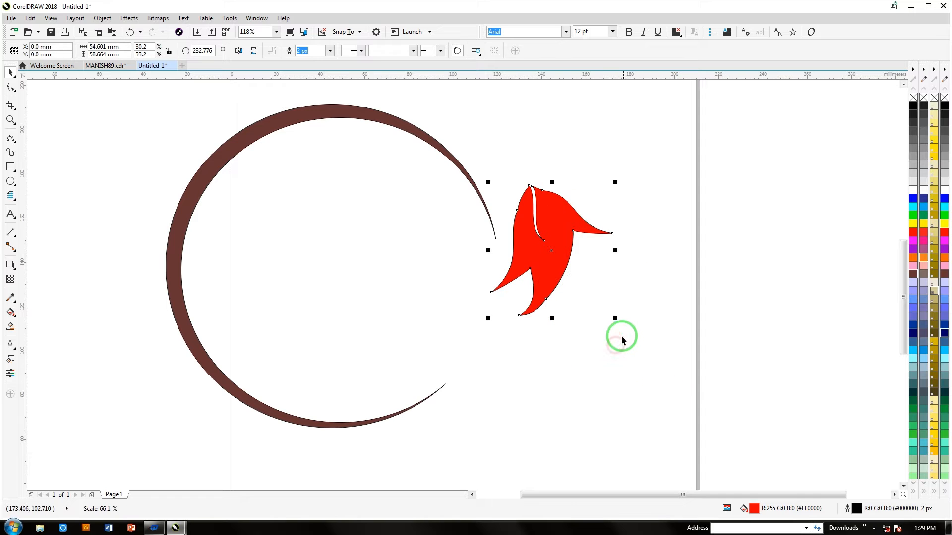
click(557, 255)
drag(558, 255, 508, 284)
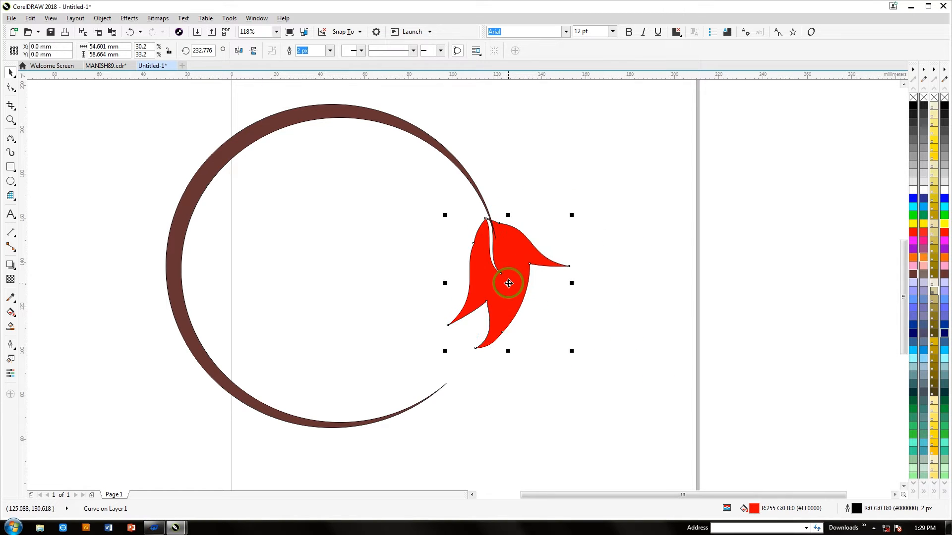
click(519, 256)
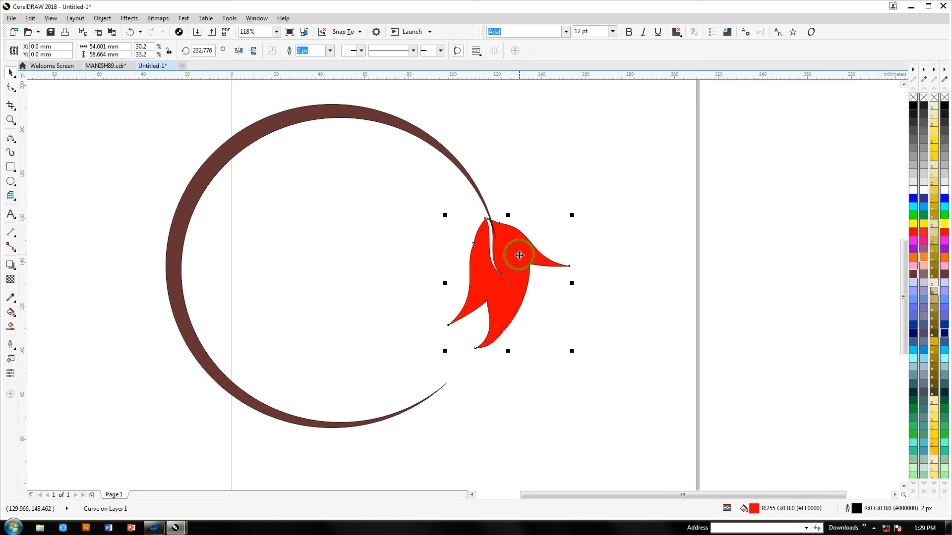
- Move the red leaf slightly up and left so its stem end meets the crescent's upper right tip
drag(502, 262, 500, 250)
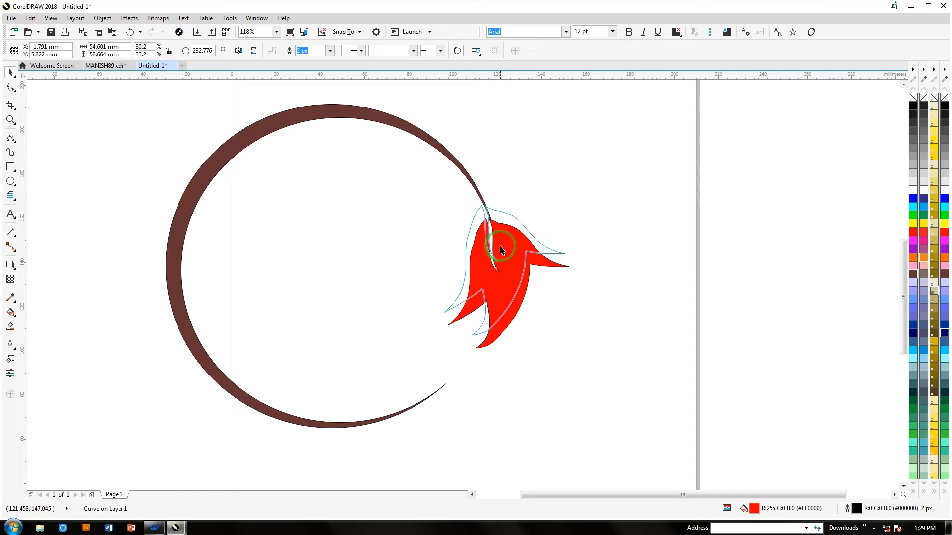
click(530, 188)
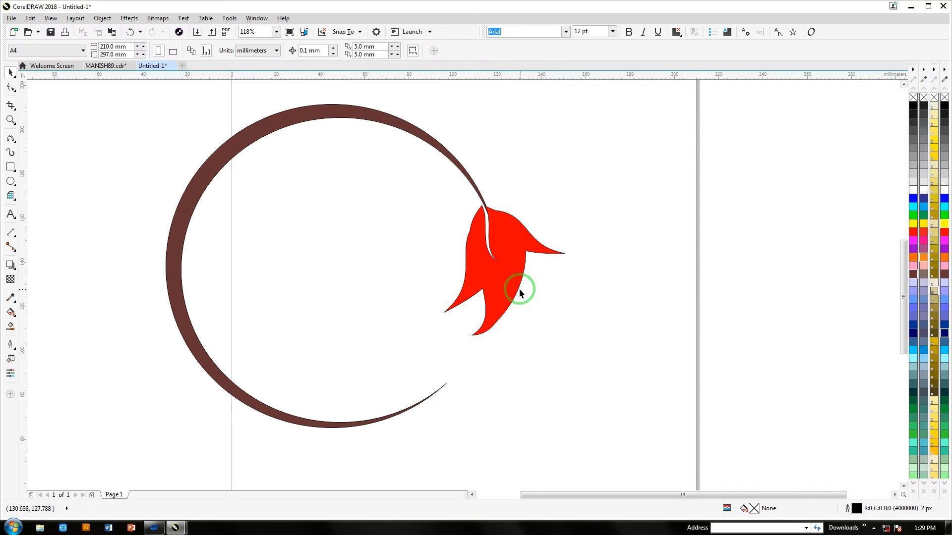
- Place a copy of the leaf above the first, rotated to about 315.6 degrees, with its stem end on the crescent's outer edge
click(504, 251)
drag(504, 251, 486, 134)
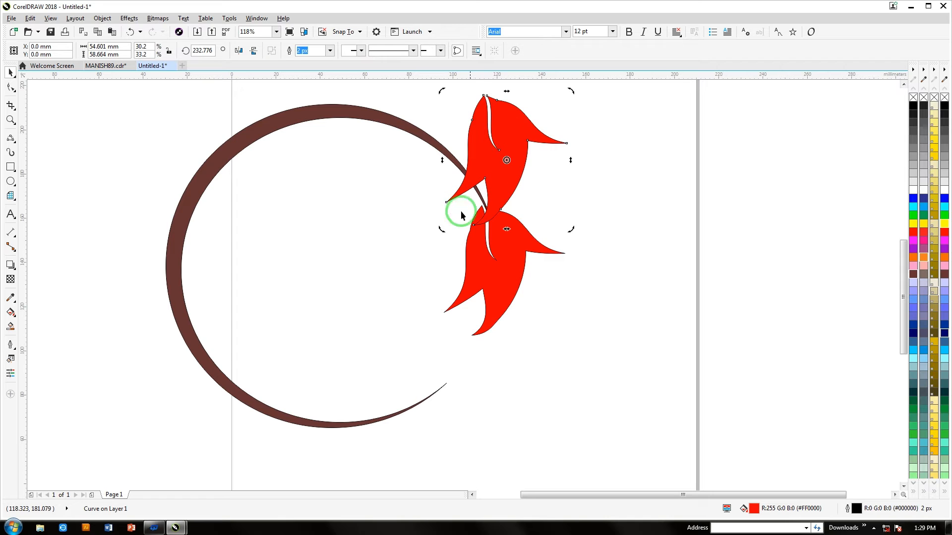
drag(443, 229, 537, 186)
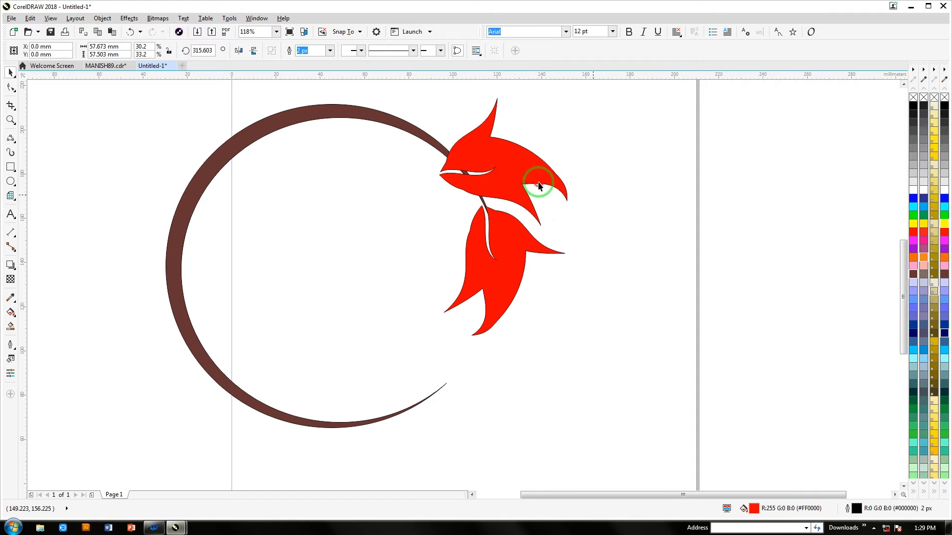
click(505, 160)
mouse_move(506, 159)
mouse_down()
mouse_move(510, 138)
mouse_move(521, 155)
mouse_up()
click(590, 205)
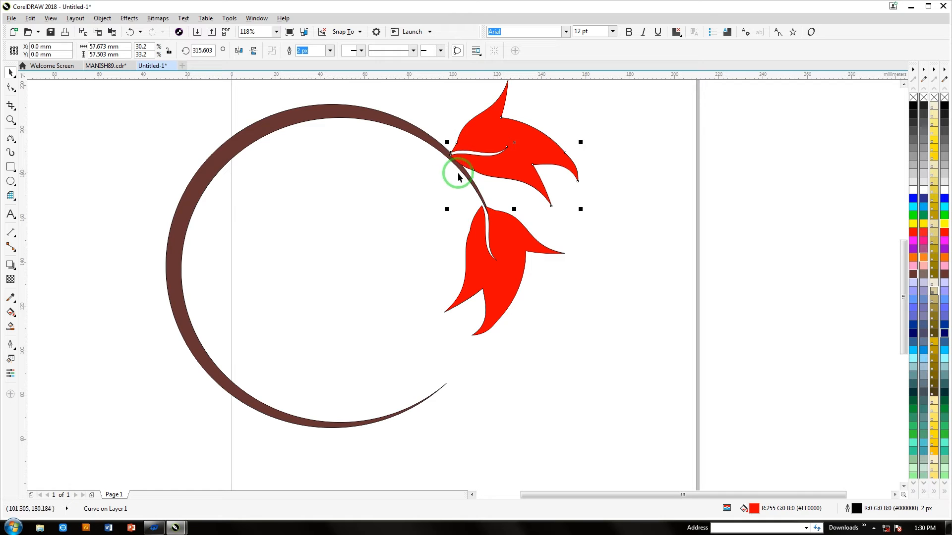
- Duplicate the upper leaf, move the copy inside the ring and rotate it to about 209.4 degrees
drag(513, 141, 489, 168)
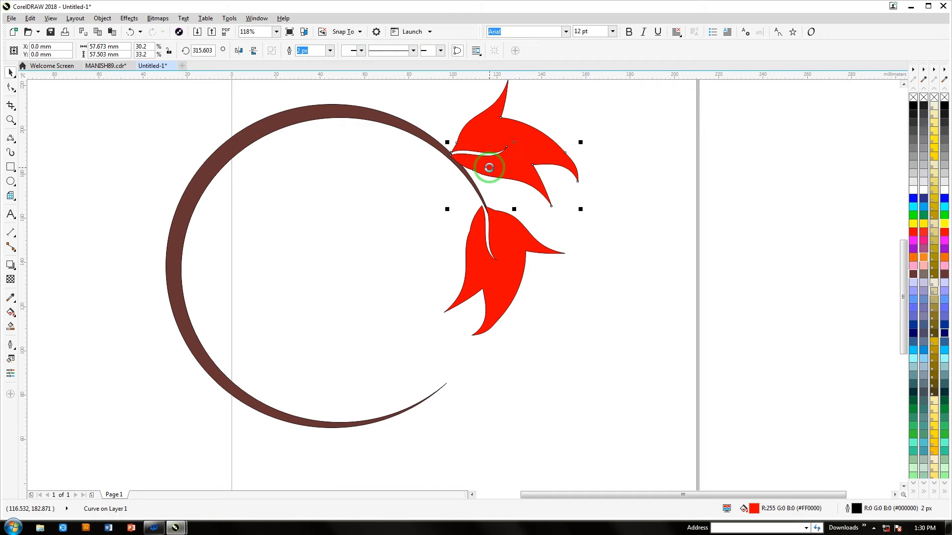
key(ctrl+d)
drag(510, 131, 418, 200)
click(418, 200)
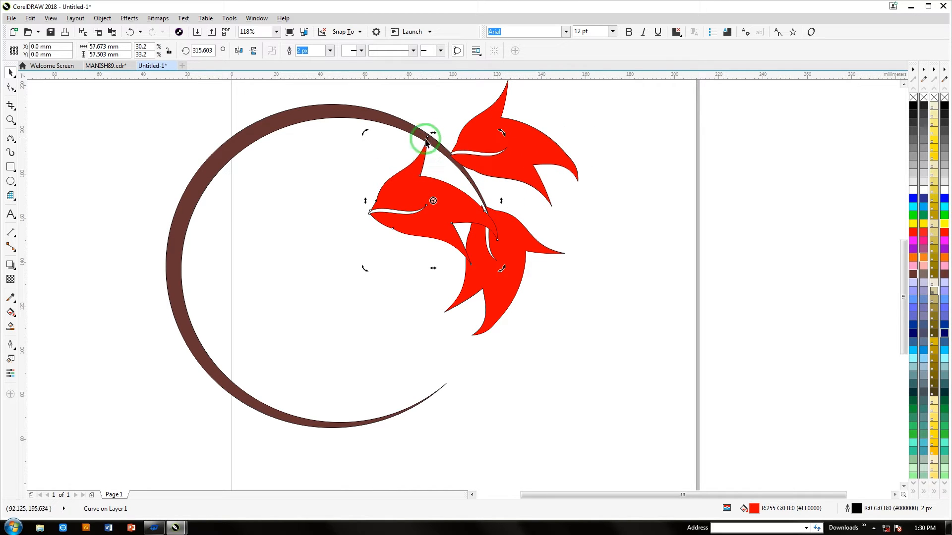
drag(365, 134, 472, 180)
click(613, 222)
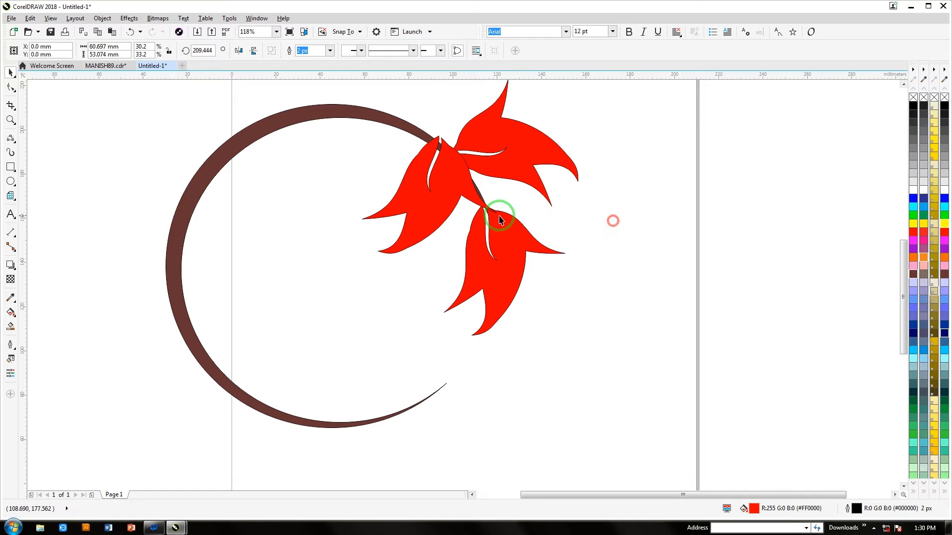
- Rotate the inner leaf to about 199.4 degrees, shrink it to about 33.0 × 26.6 mm and attach it to the crescent's inner edge
click(416, 207)
drag(416, 204, 419, 190)
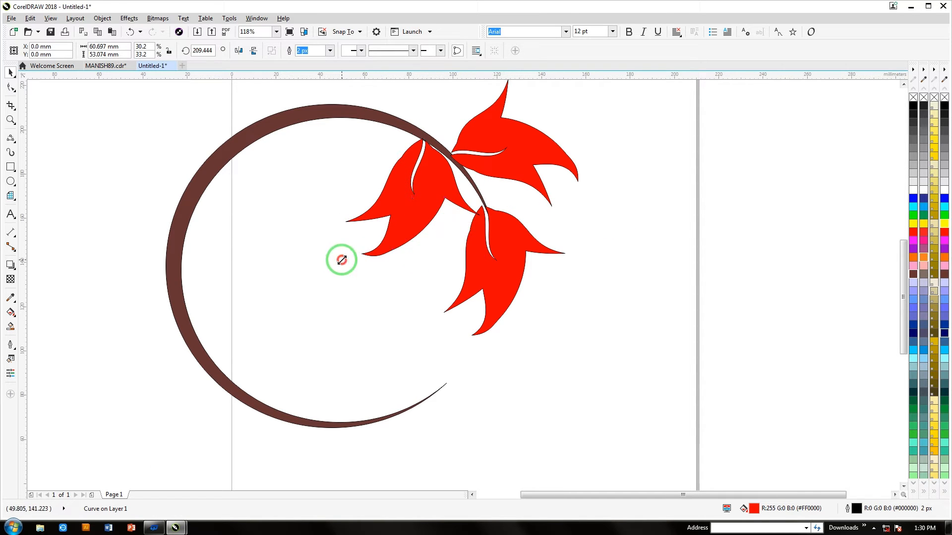
drag(342, 260, 385, 219)
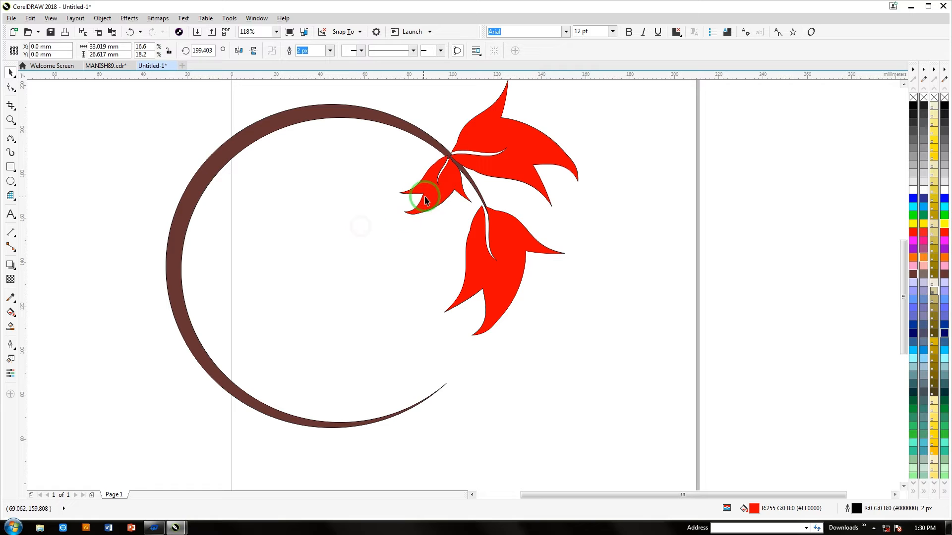
mouse_move(423, 194)
mouse_down()
mouse_move(424, 209)
mouse_move(427, 199)
mouse_up()
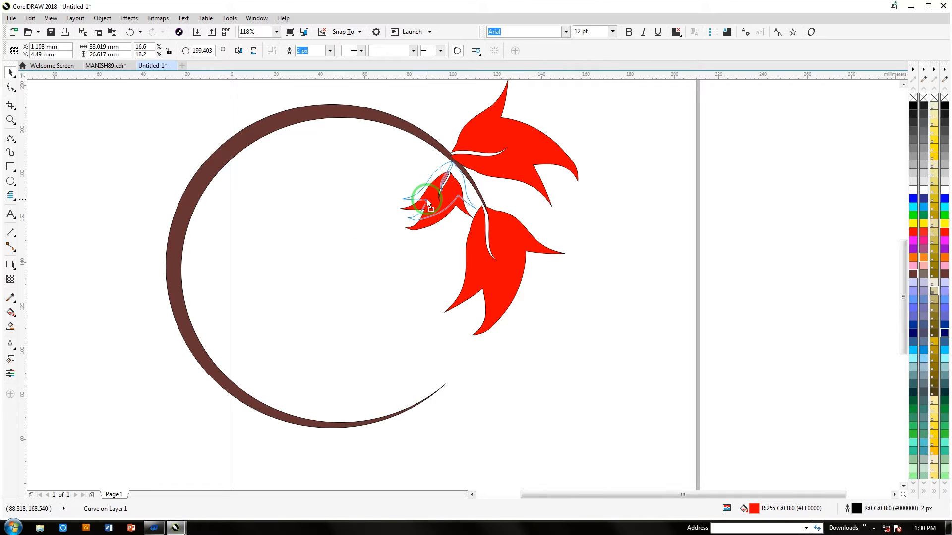
click(371, 231)
scroll(362, 225, down, 3)
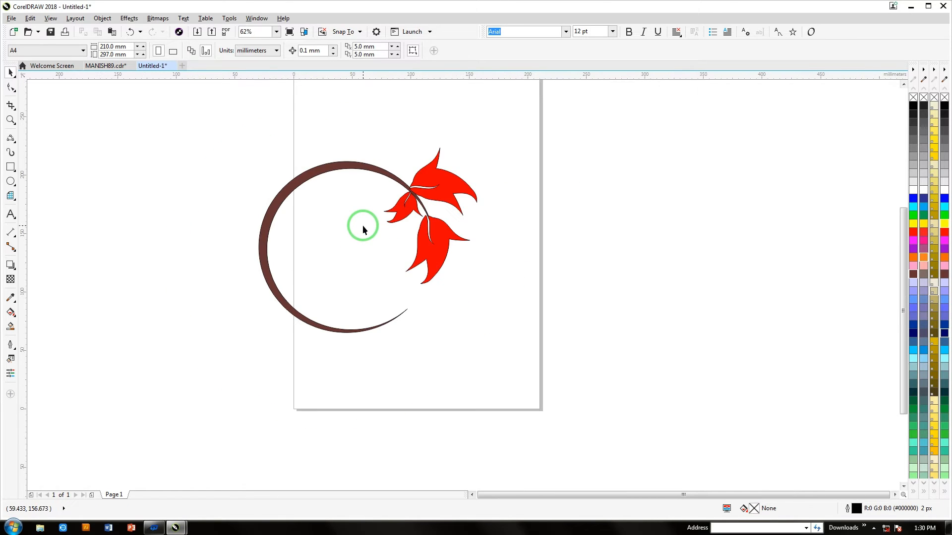
mouse_move(213, 118)
mouse_down()
mouse_move(244, 125)
mouse_move(505, 347)
mouse_up()
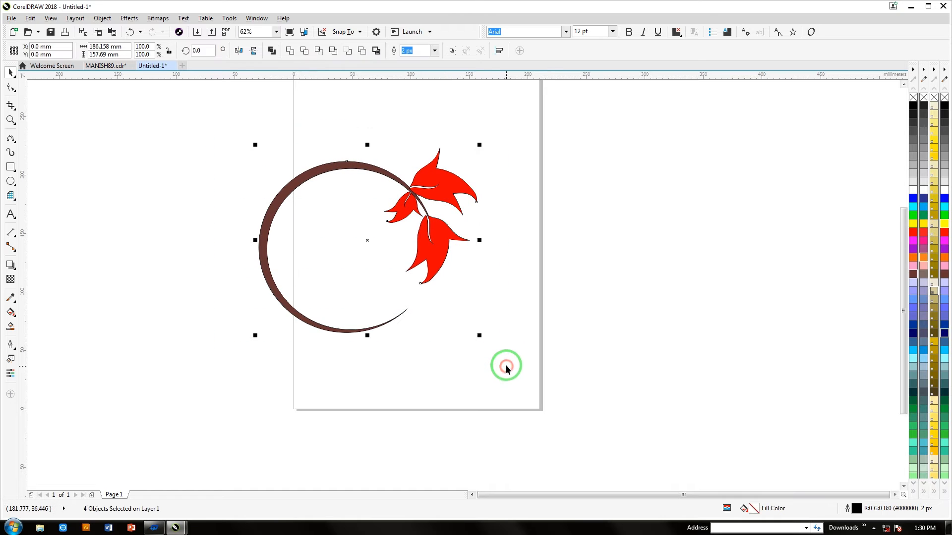
click(500, 333)
drag(259, 143, 471, 325)
click(187, 142)
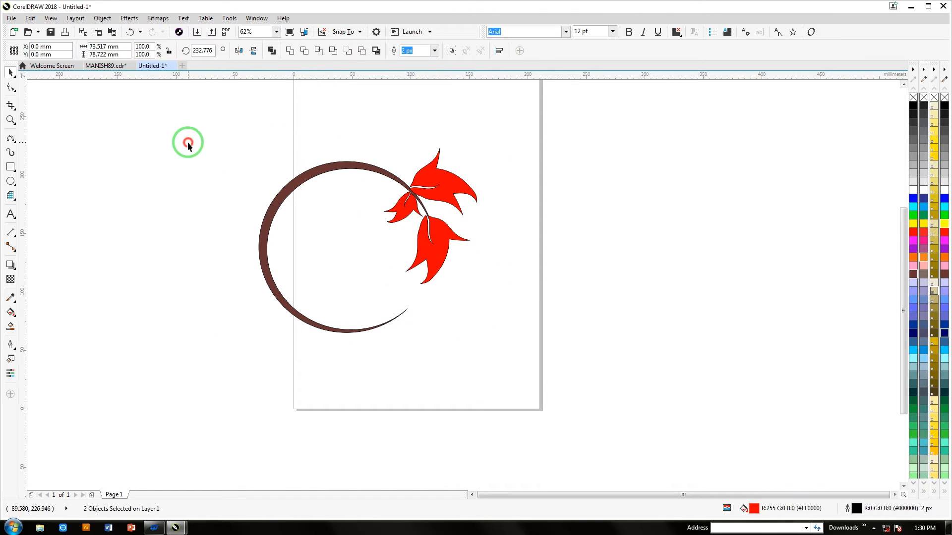
click(306, 268)
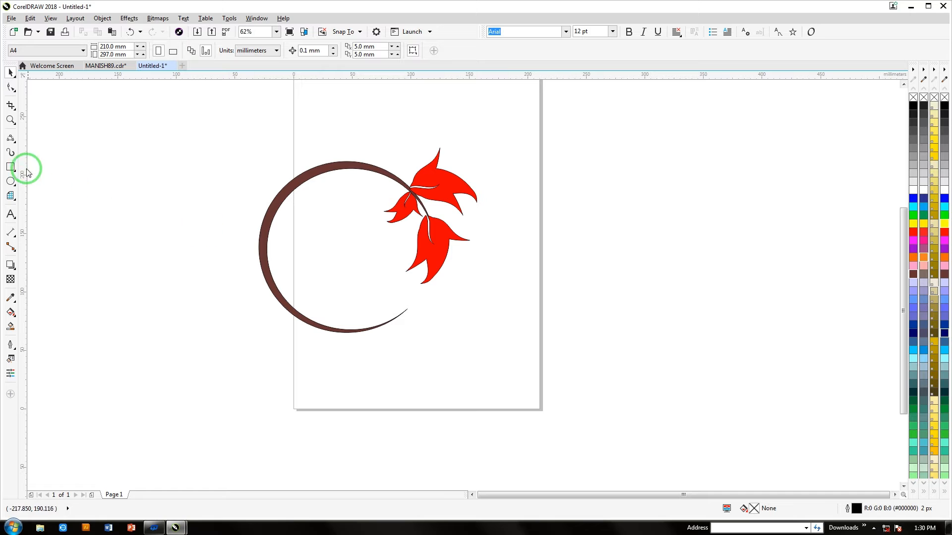
- Draw an ellipse about 169.2 × 159.7 mm over the crescent's lower part, intersect it with the crescent and delete the ellipse
click(11, 181)
drag(223, 222, 423, 409)
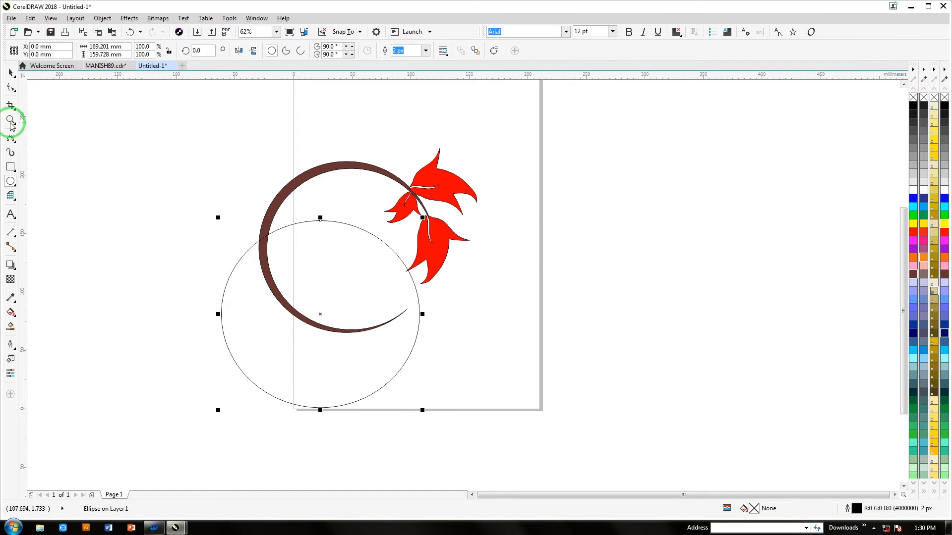
click(11, 73)
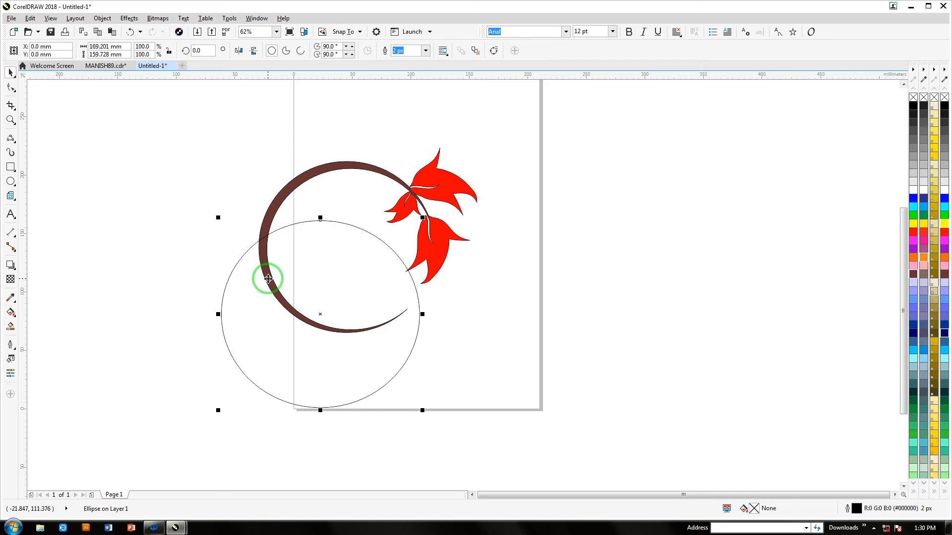
shift+click(302, 177)
click(318, 52)
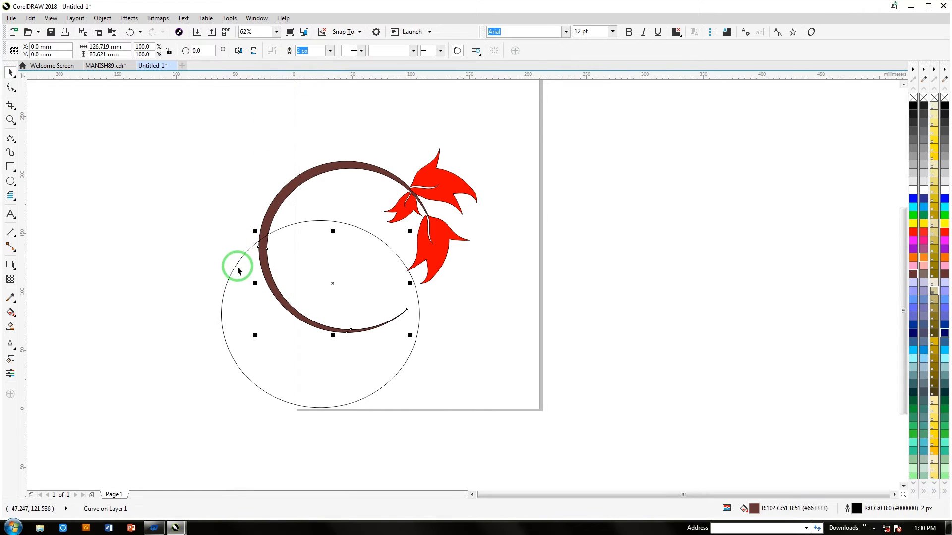
drag(236, 263, 375, 390)
key(Delete)
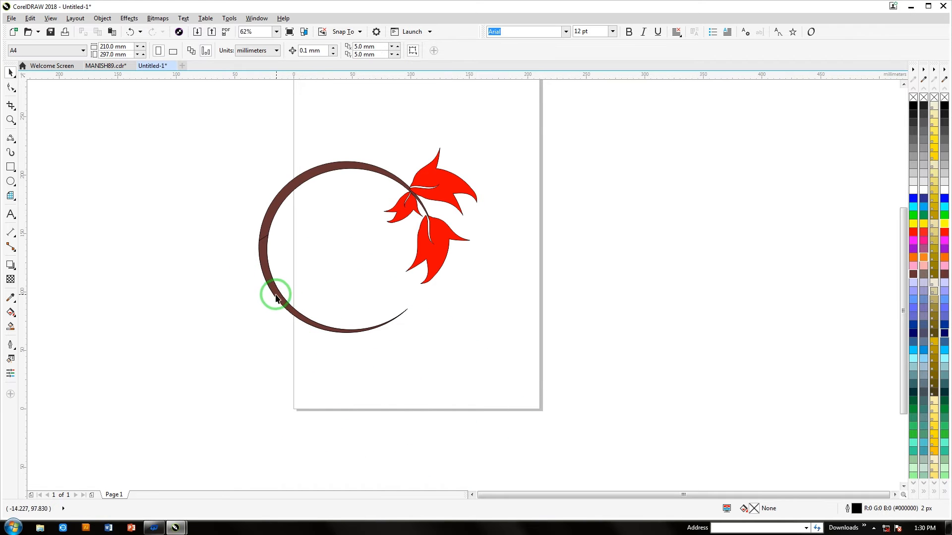
- Mirror the intersected lower arc vertically, scale it to about 52.3% and place it as a branch inside the crescent's lower left
drag(272, 291, 304, 303)
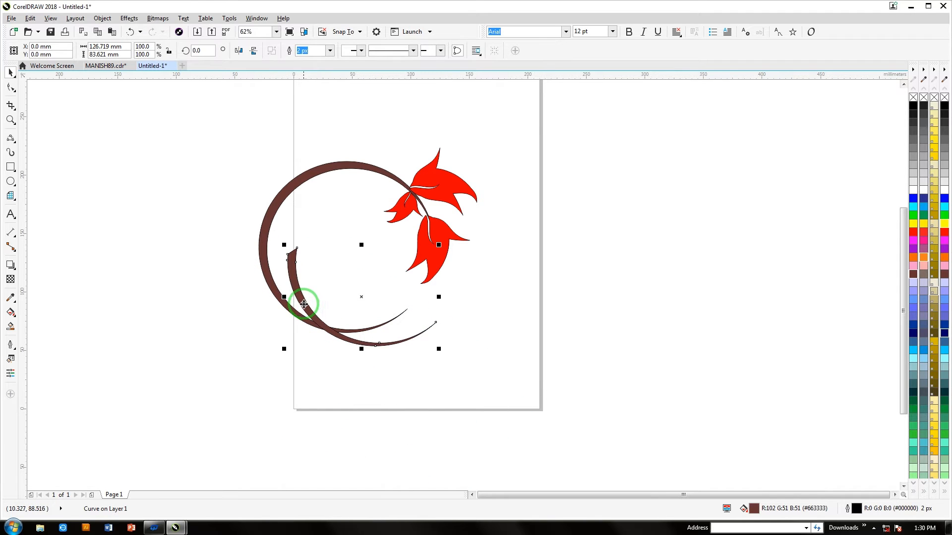
click(254, 51)
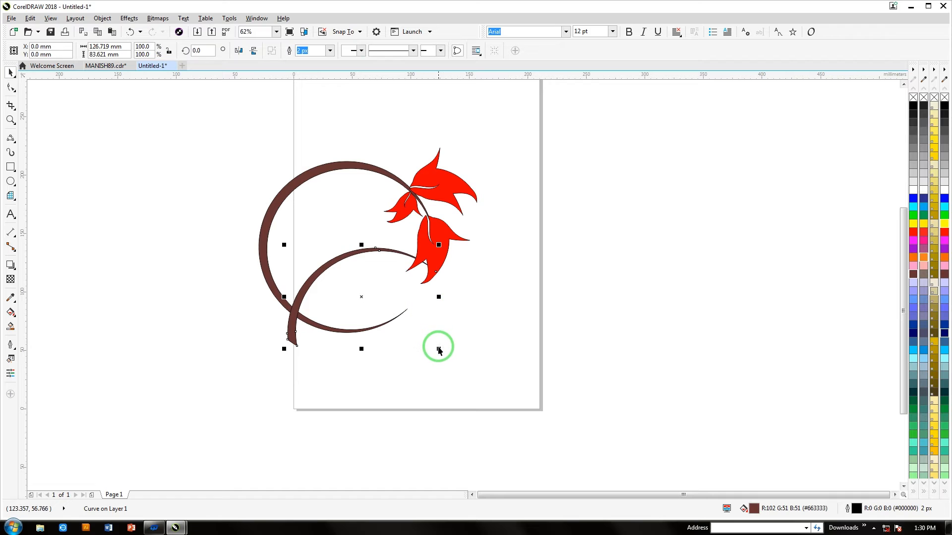
drag(439, 349, 326, 348)
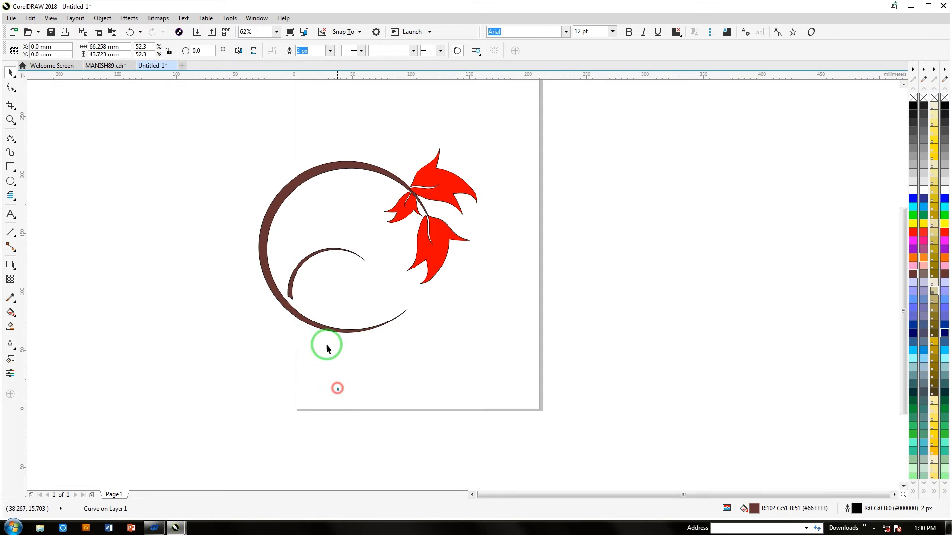
drag(291, 270, 290, 274)
click(488, 280)
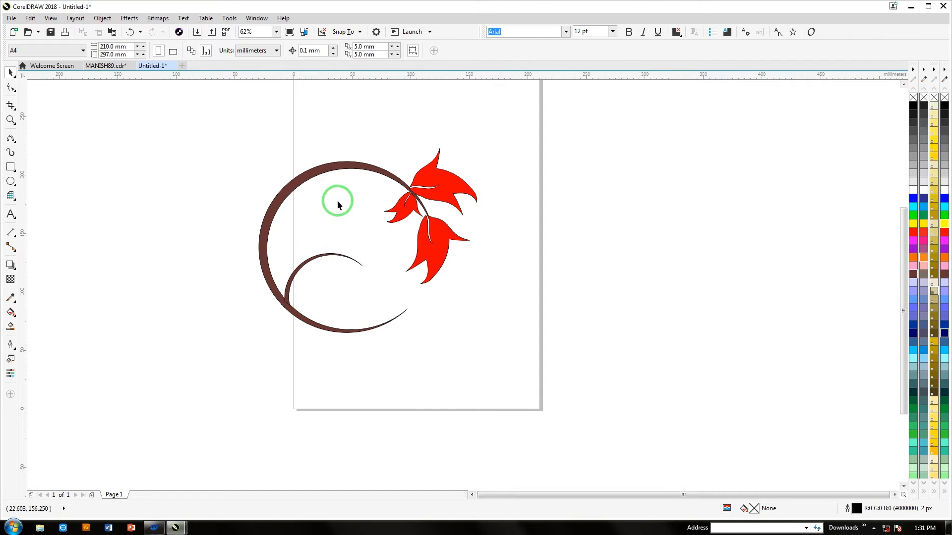
- Undo the branch's scaling, mirroring and placement, and remove the ellipse and the intersected arc
click(326, 257)
key(ctrl+z)
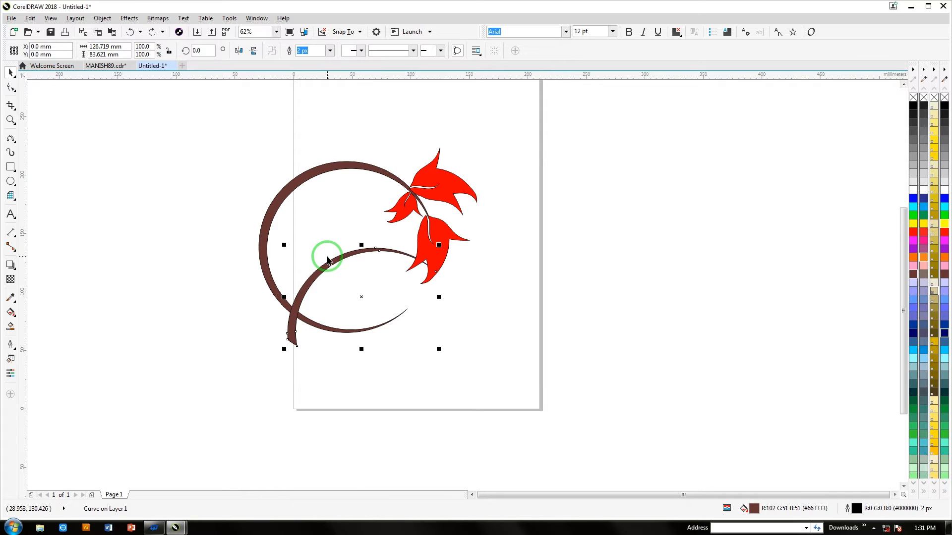
key(ctrl+z)
key(ctrl+z)
key(ctrl+z)
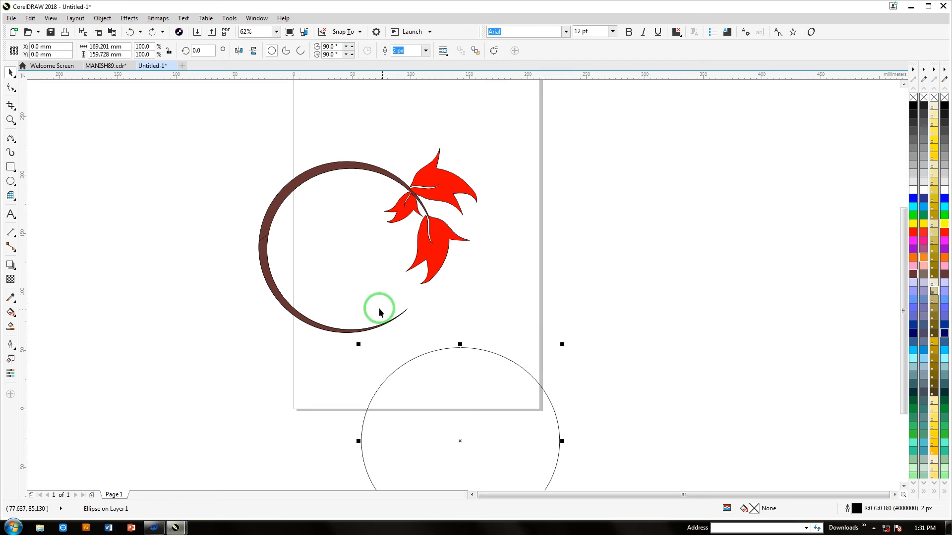
key(Delete)
drag(265, 253, 207, 292)
key(ctrl+z)
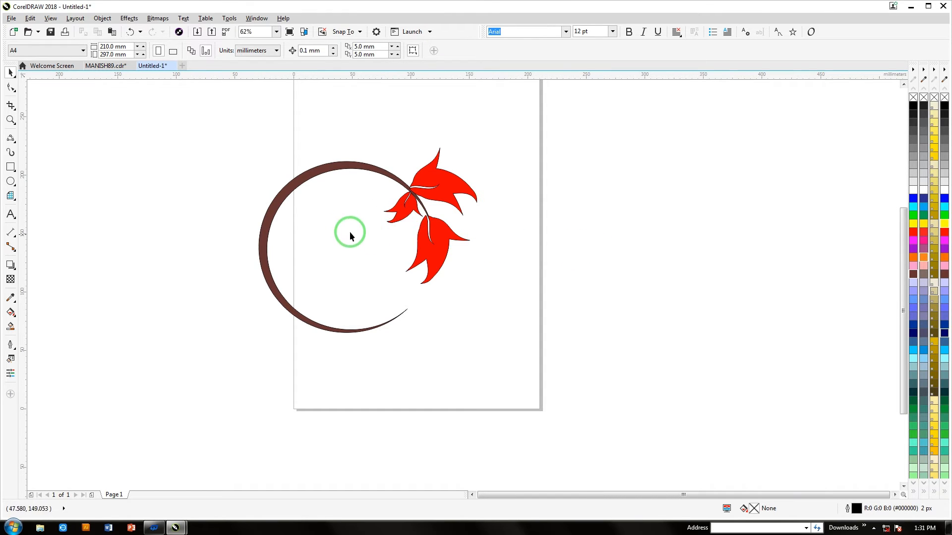
- Group the crescent with its three leaves and shift the group slightly right and downward
drag(187, 140, 532, 380)
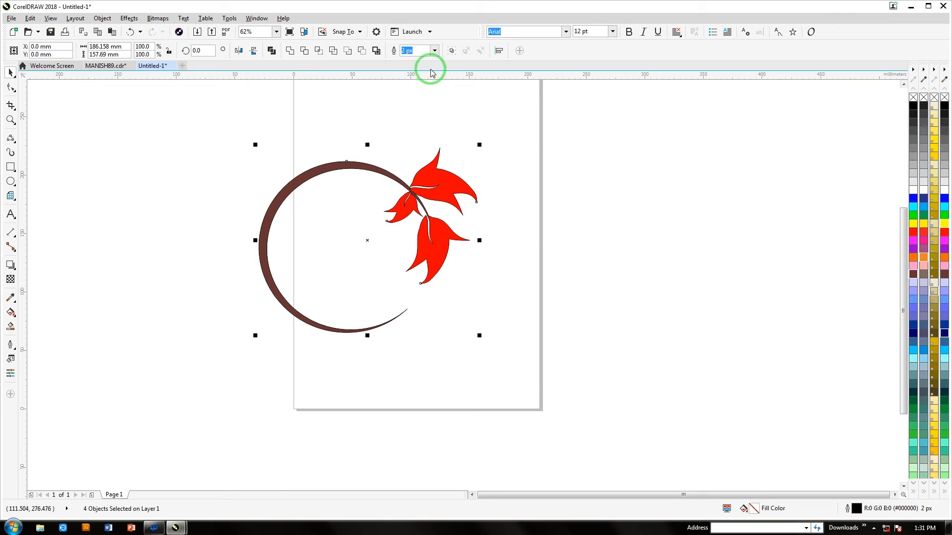
click(451, 51)
drag(396, 179, 414, 189)
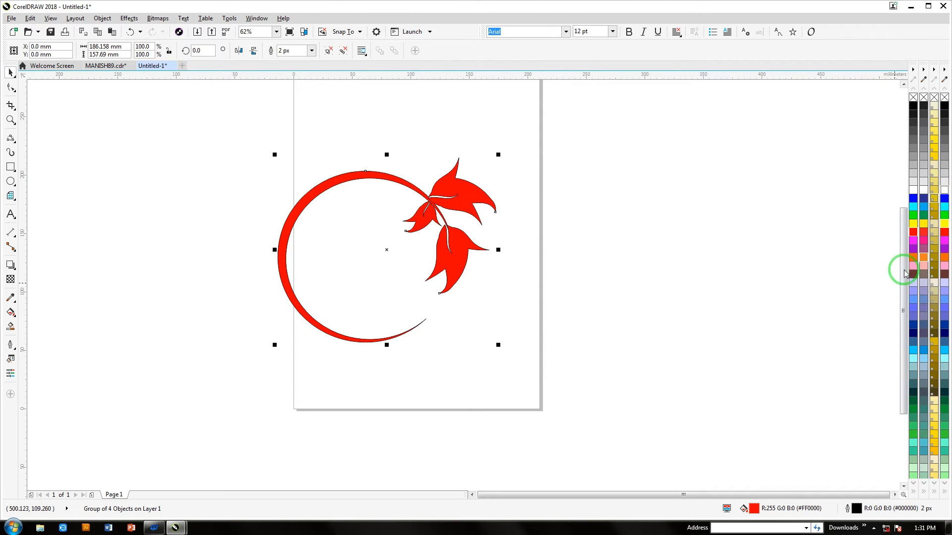
- Give the whole group a red fill (#FF0000) and set its outline width to None
click(311, 50)
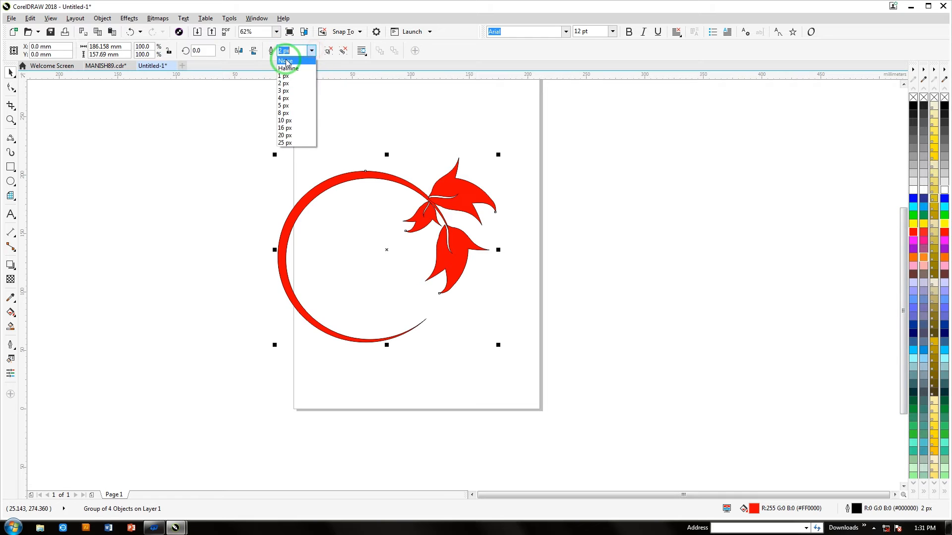
click(287, 62)
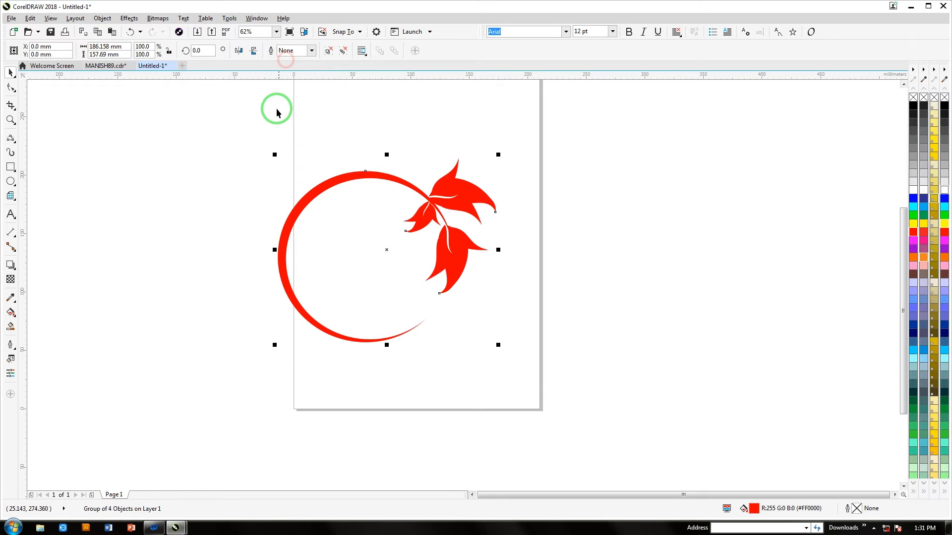
- Draw an ellipse around the three leaves and the crescent's upper right part, widened to about 193.9 × 164.7 mm
click(11, 181)
drag(357, 123, 556, 317)
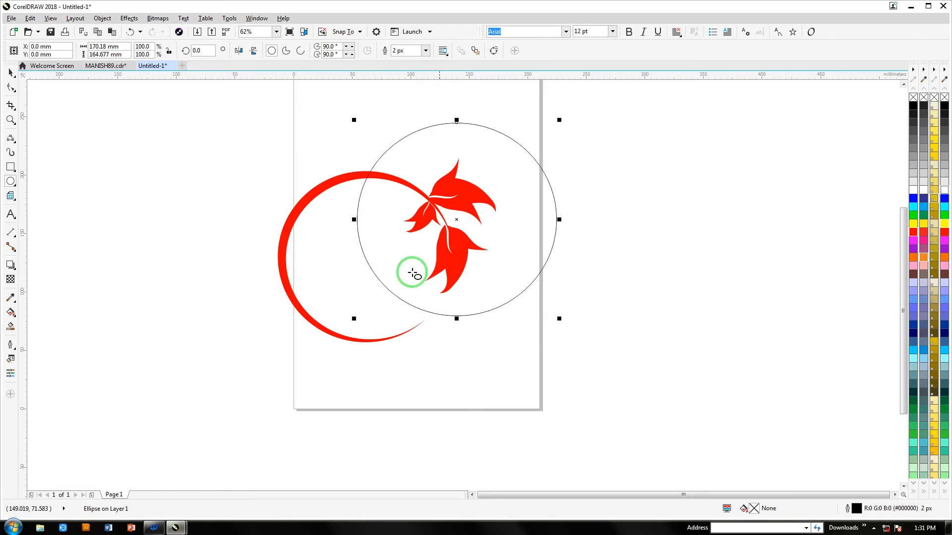
drag(354, 219, 325, 206)
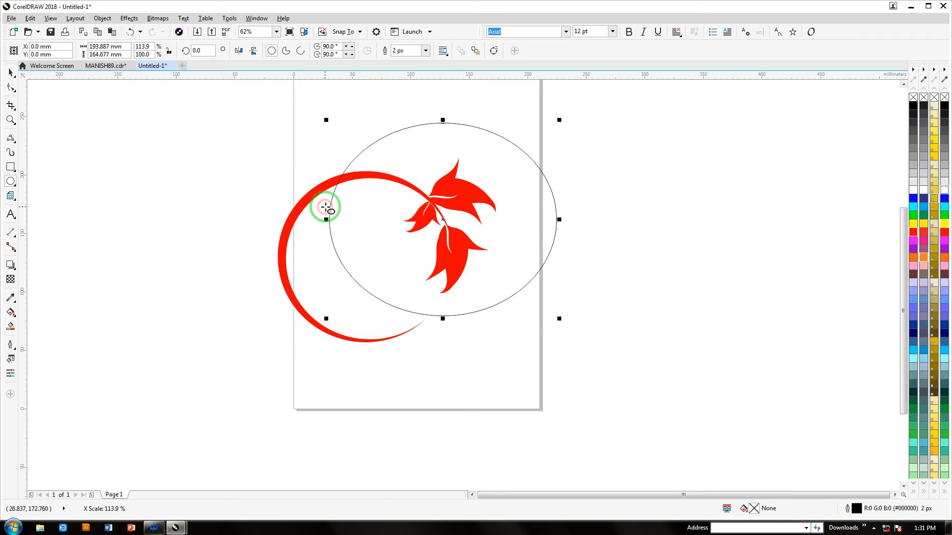
- Select the ellipse together with the red group and intersect them to create a separate leafy branch piece
click(11, 73)
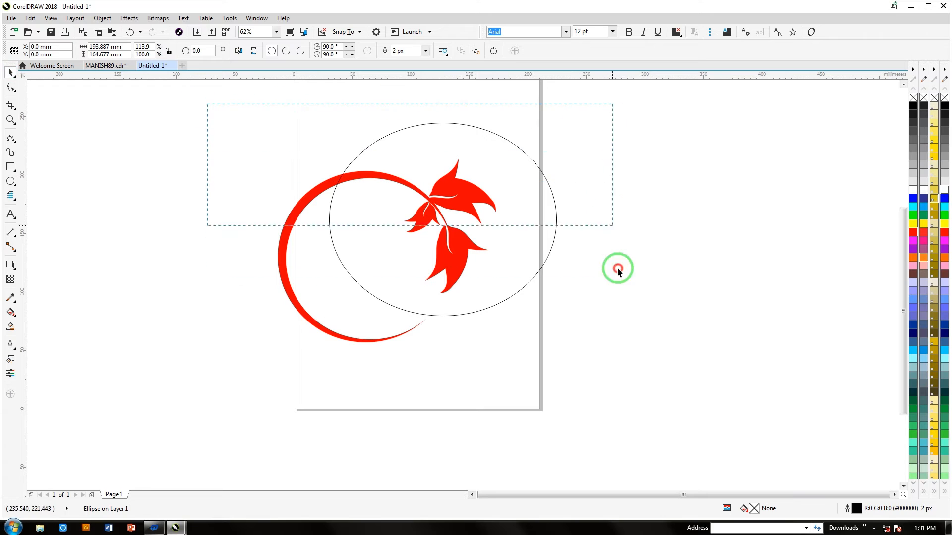
drag(618, 271, 620, 386)
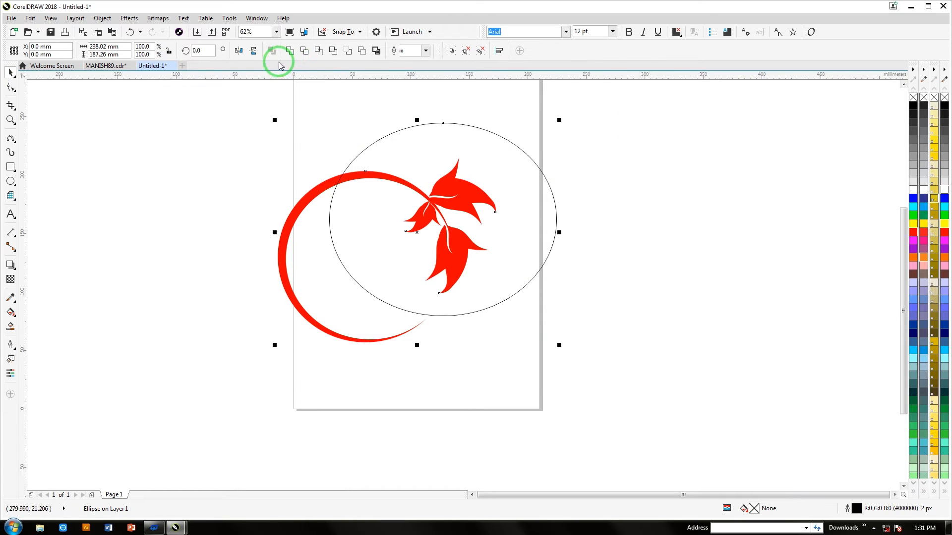
click(305, 51)
click(447, 184)
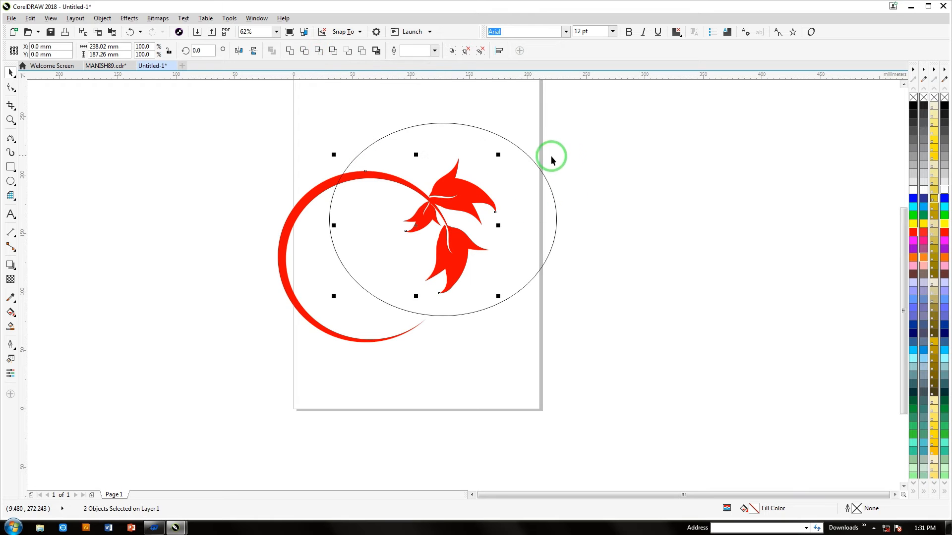
- Delete the ellipse that was used to cut out the leafy branch piece
click(531, 155)
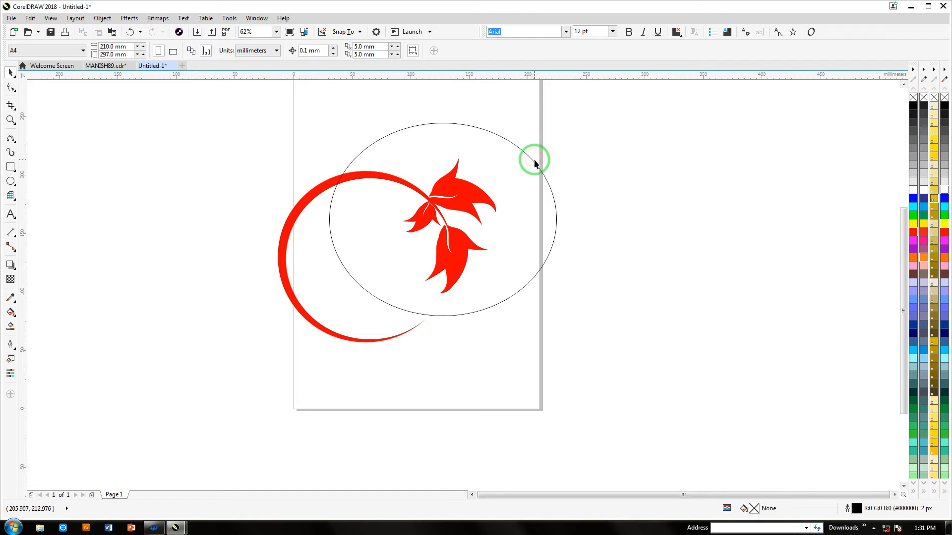
click(530, 159)
key(Delete)
- Scale the branch piece to 56.7%, rotate it to about 89°, and seat its stem on the crescent's inner lower-left edge
drag(453, 197, 390, 233)
drag(268, 190, 341, 252)
drag(387, 272, 357, 248)
click(357, 248)
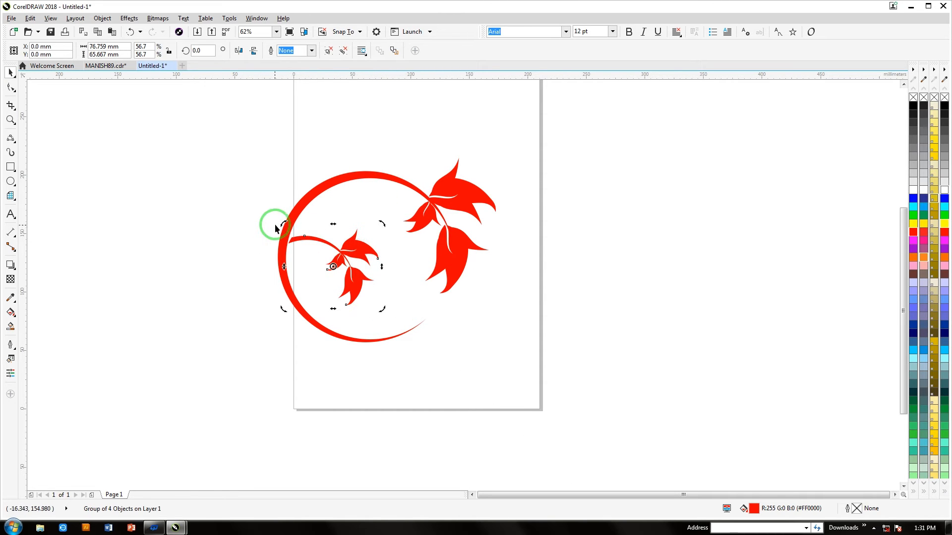
drag(281, 224, 262, 272)
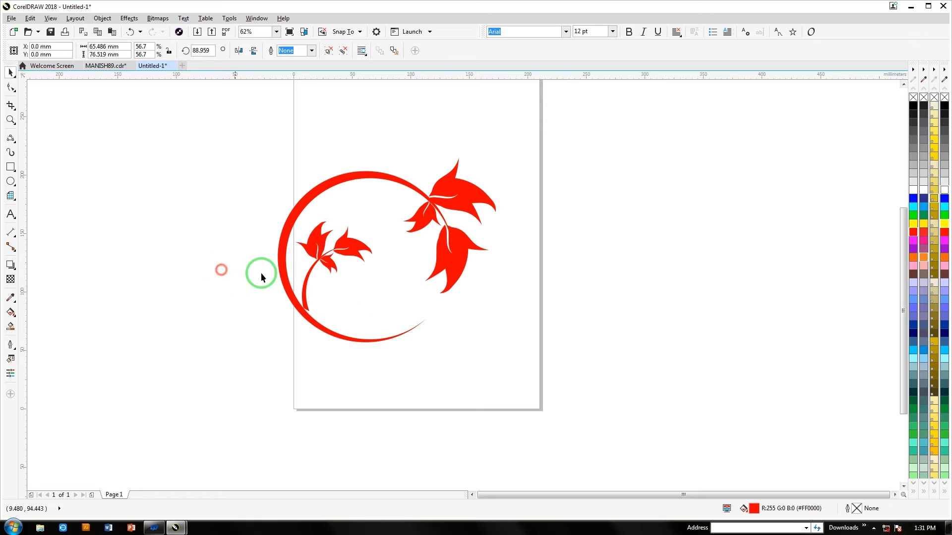
click(360, 246)
drag(360, 247, 354, 240)
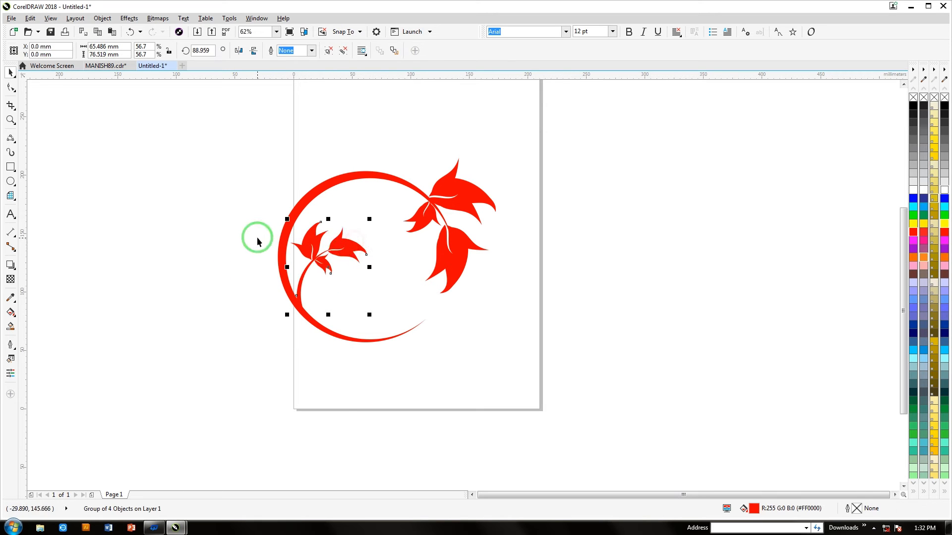
- Place a small copy of the branch at 30% scale, rotated to about 6.4°, under the crescent's top inner edge
drag(294, 241, 364, 214)
click(367, 197)
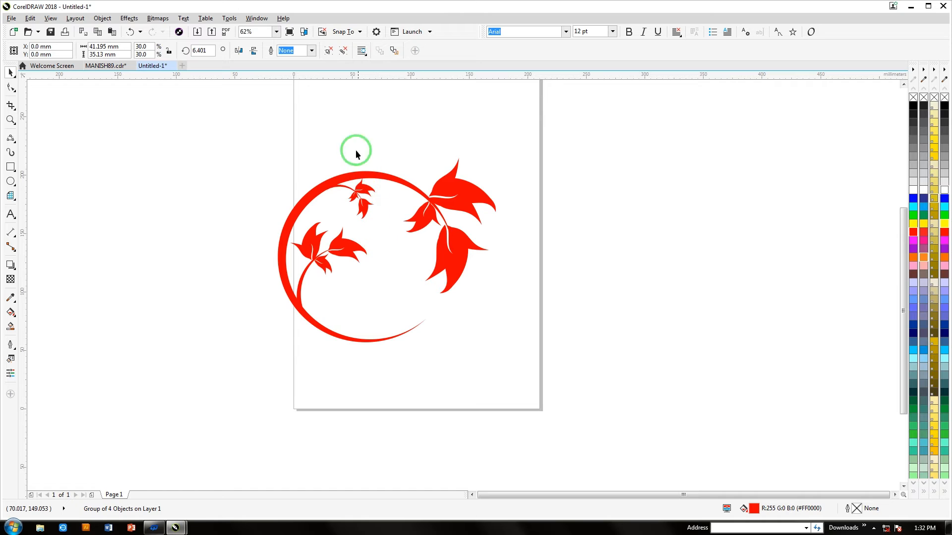
click(377, 168)
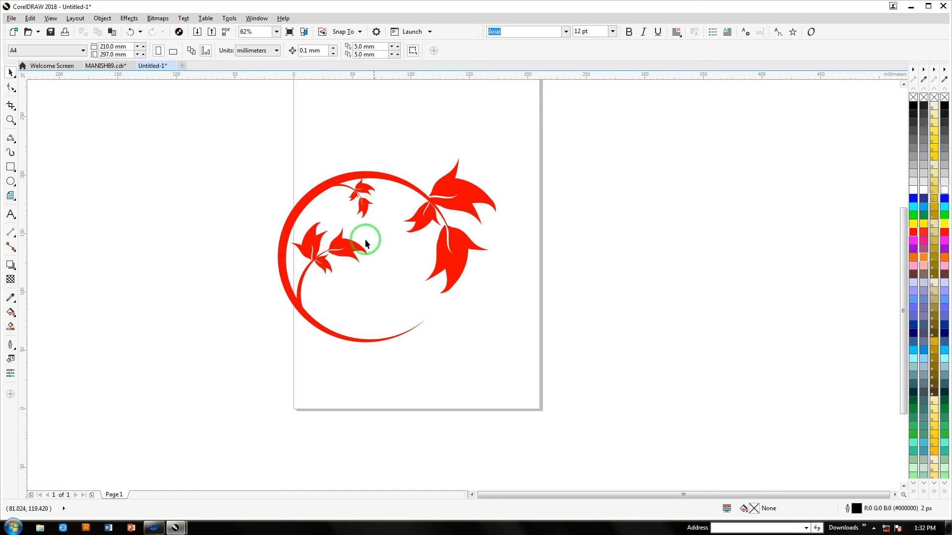
- Copy the inner left branch above the ring, mirror it horizontally, and rotate it so its stem joins the crescent's top edge
click(339, 248)
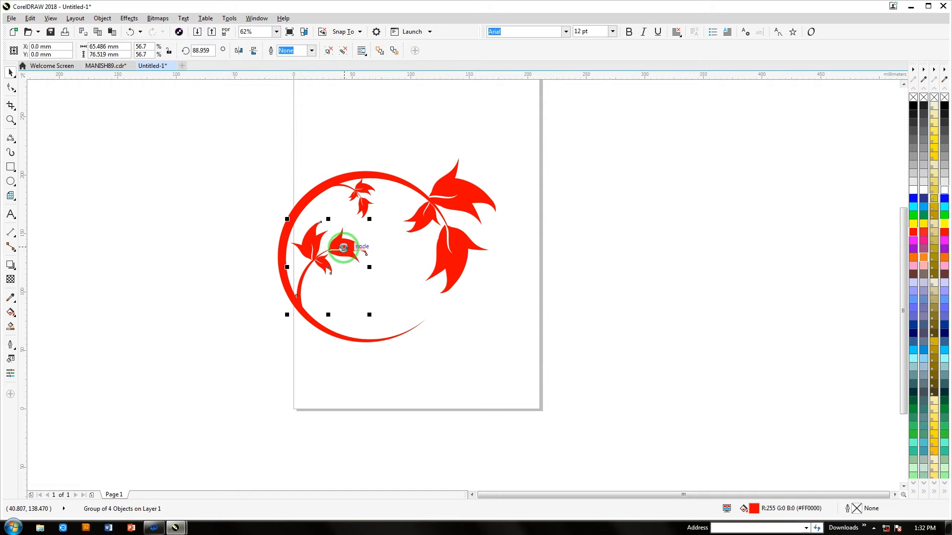
drag(343, 247, 342, 113)
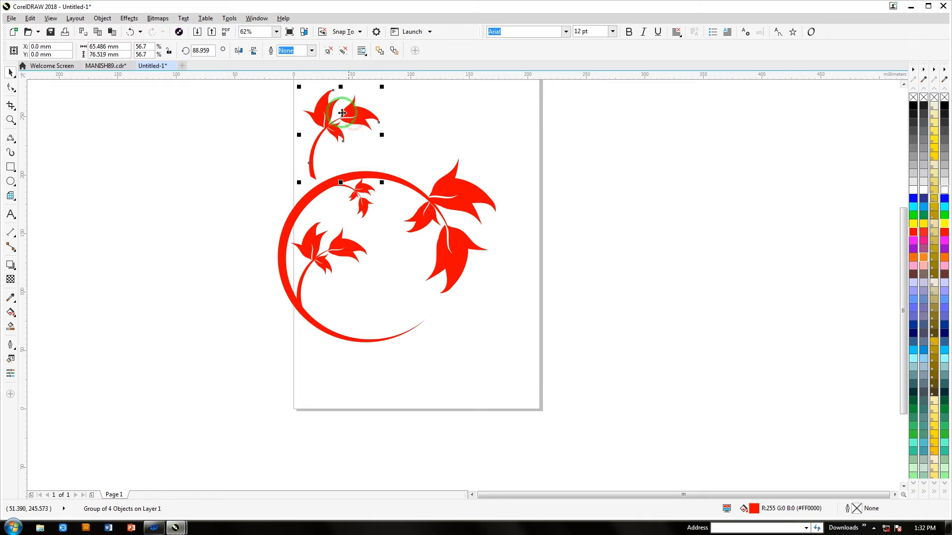
click(252, 55)
click(371, 102)
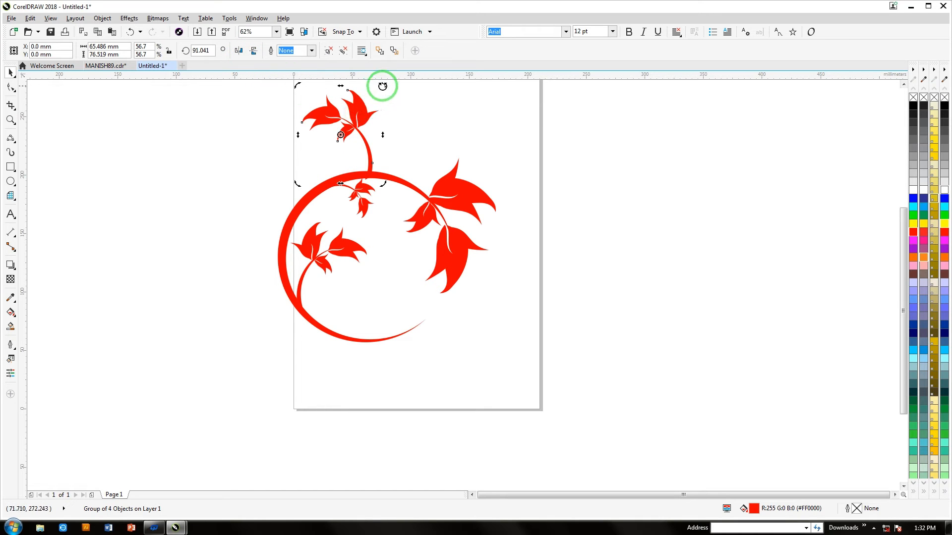
drag(383, 86, 398, 148)
click(291, 159)
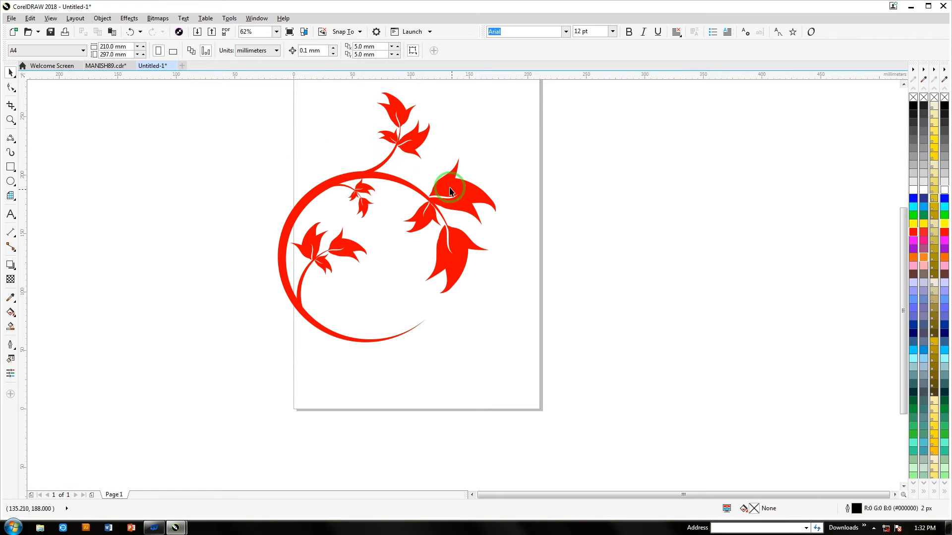
- Copy the top branch to its left and rotate it so its stem joins the crescent's outer upper-left edge
click(414, 144)
drag(414, 142, 308, 143)
drag(264, 96, 261, 142)
click(289, 96)
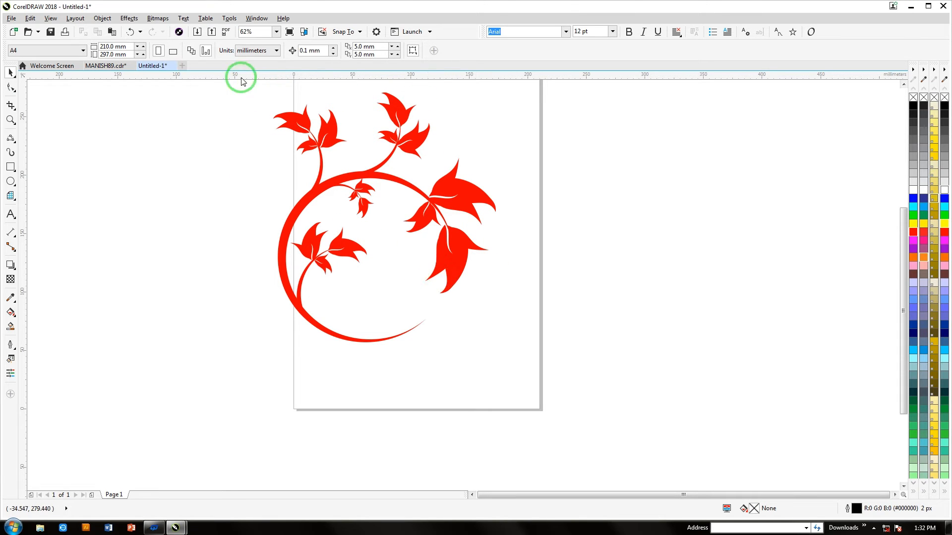
- Move the inner left branch off the page and weld the ring with its remaining branches into one curve
click(333, 186)
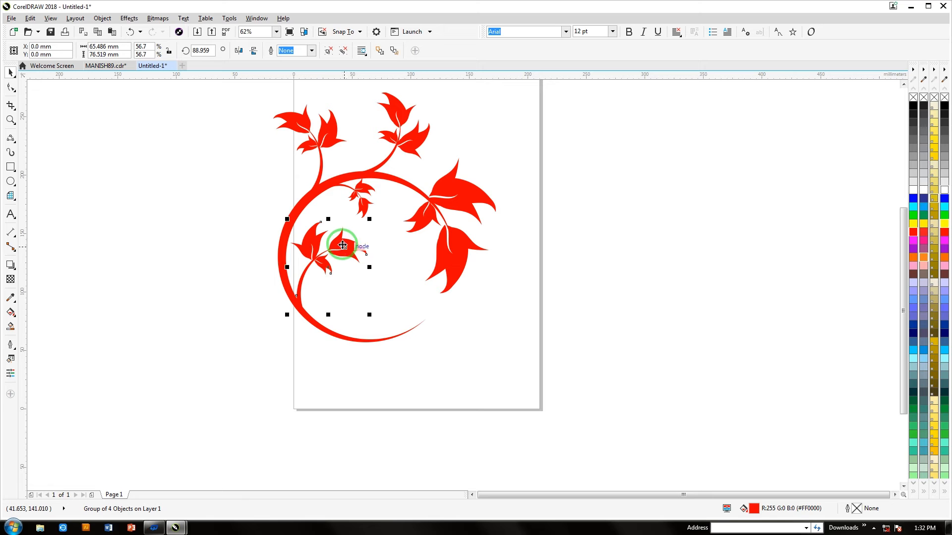
drag(343, 245, 622, 270)
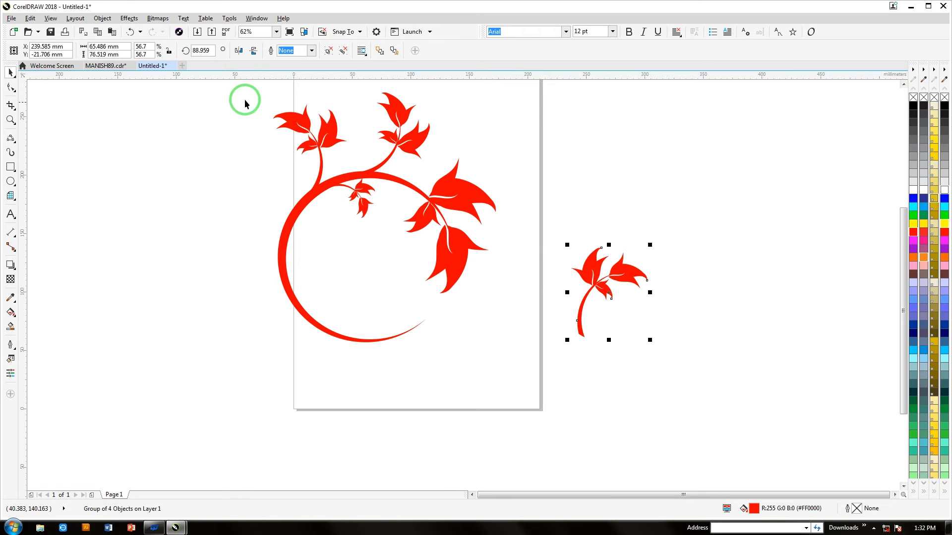
drag(246, 89, 508, 367)
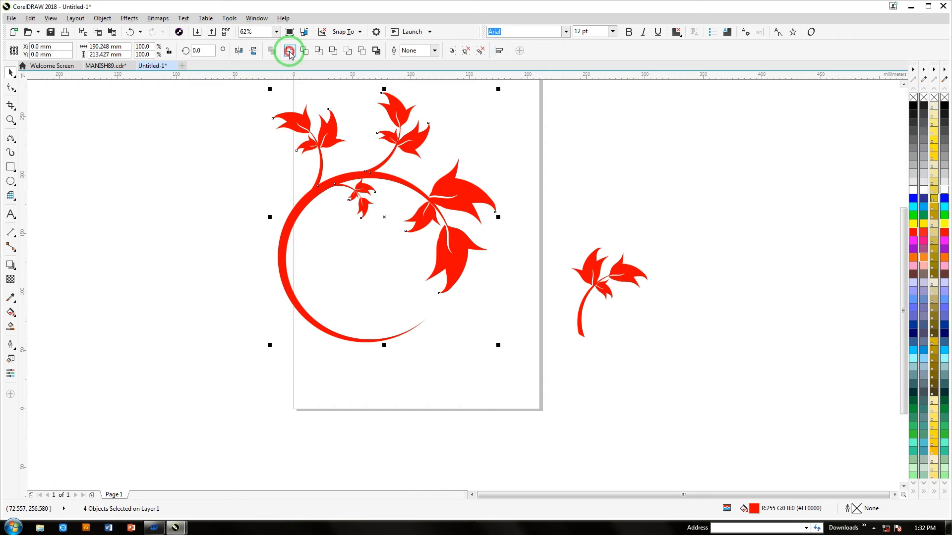
click(289, 51)
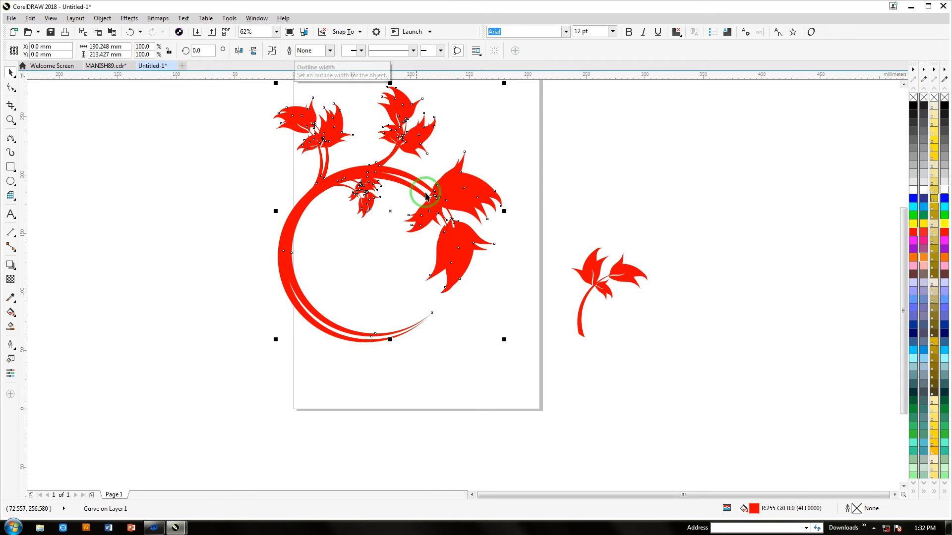
- Place a copy of the welded ornament left of the original and return the small branch to the original ring's inner lower-left edge
drag(461, 195, 251, 194)
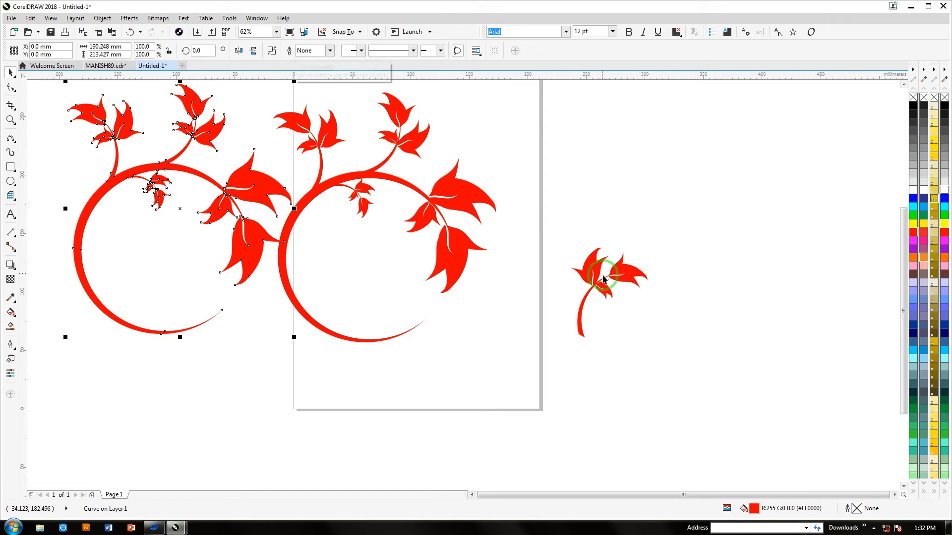
drag(578, 273, 316, 249)
click(229, 182)
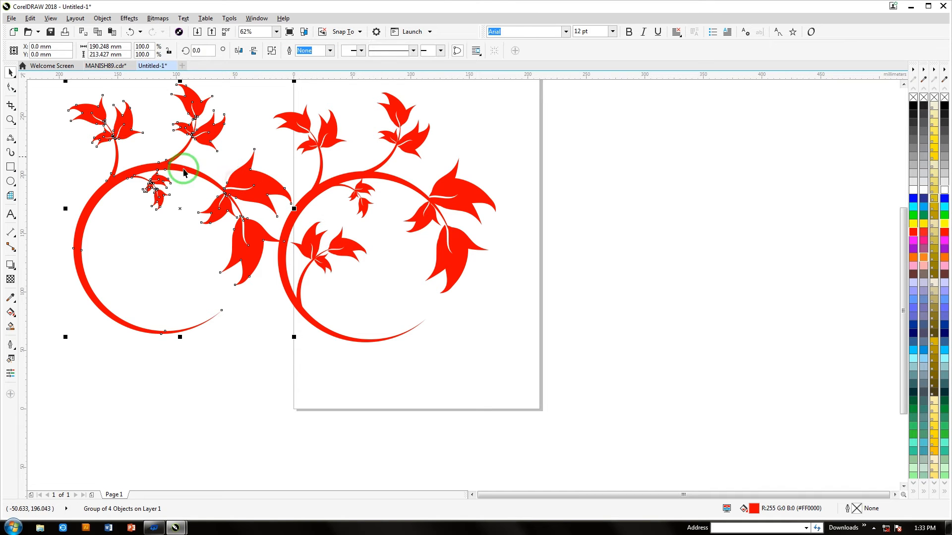
key(ctrl+l)
drag(174, 171, 193, 182)
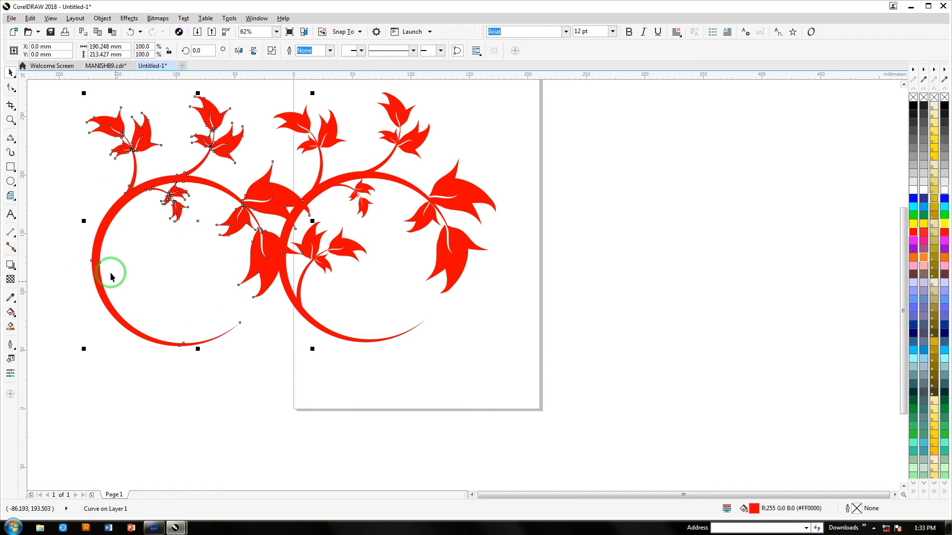
- Draw a rectangle about 146.9 × 89.7 mm and position it over the lower part of the left ornament copy's ring
click(11, 167)
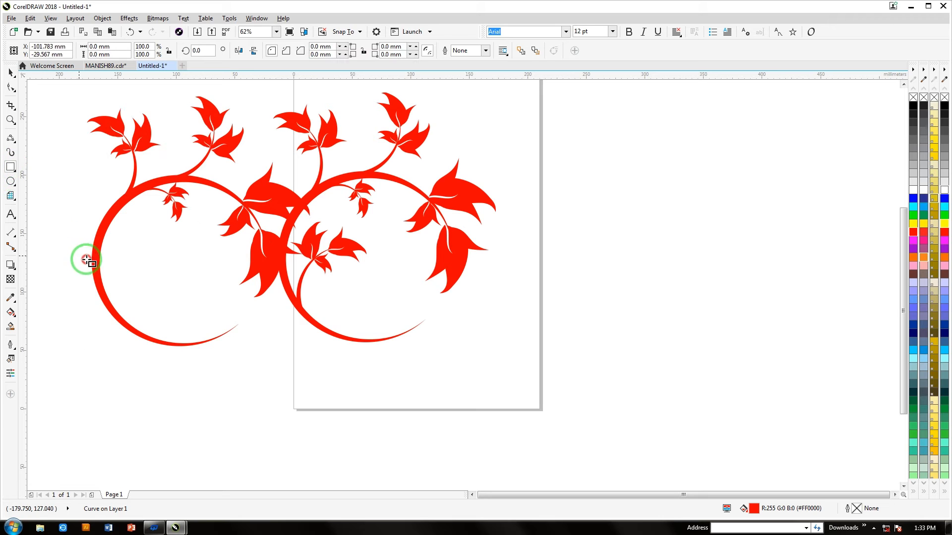
drag(80, 256, 251, 361)
click(8, 75)
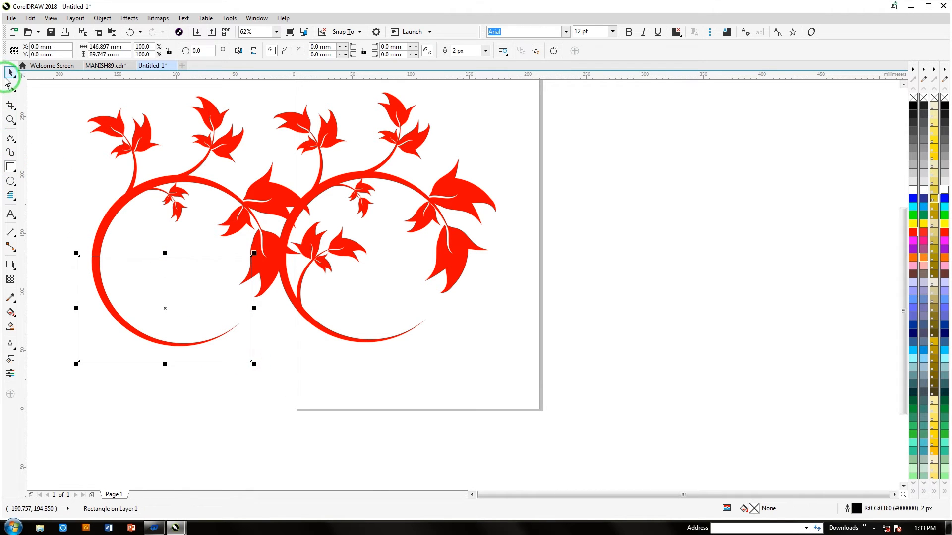
drag(169, 259, 166, 297)
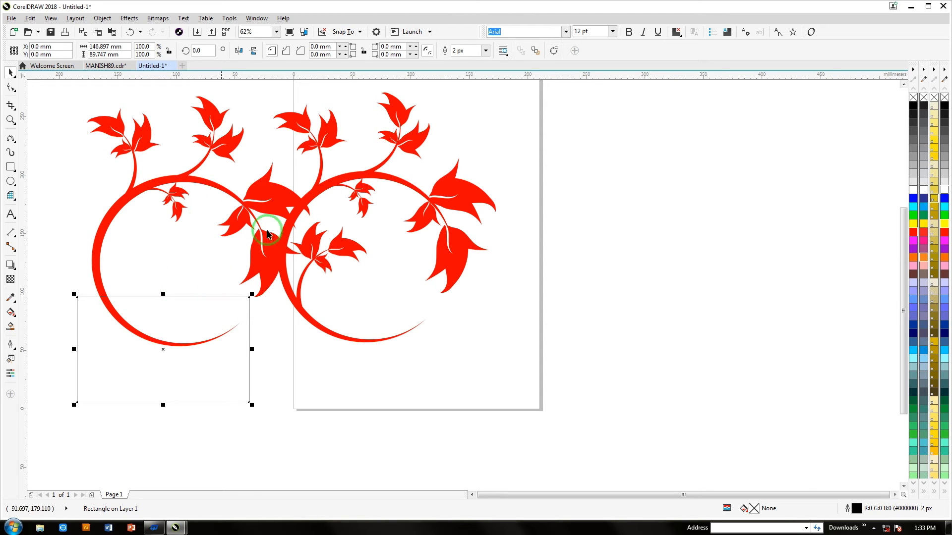
- Trim the lower part of the left ornament copy with the rectangle, and delete the rectangle
click(273, 198)
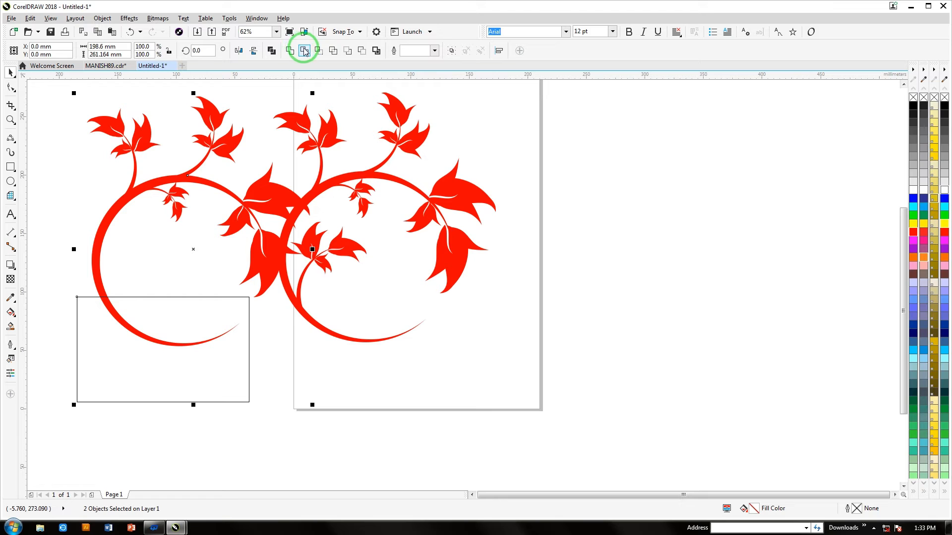
click(304, 51)
click(229, 369)
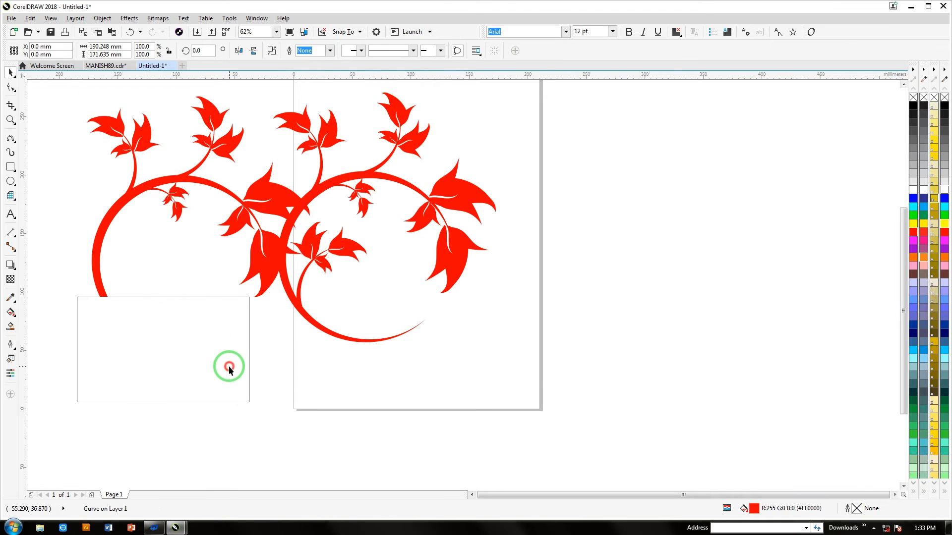
click(229, 368)
key(Delete)
- Mirror the trimmed ornament horizontally and position it left of the original ring with its stem beside the crescent
drag(240, 191, 247, 230)
drag(247, 212, 395, 257)
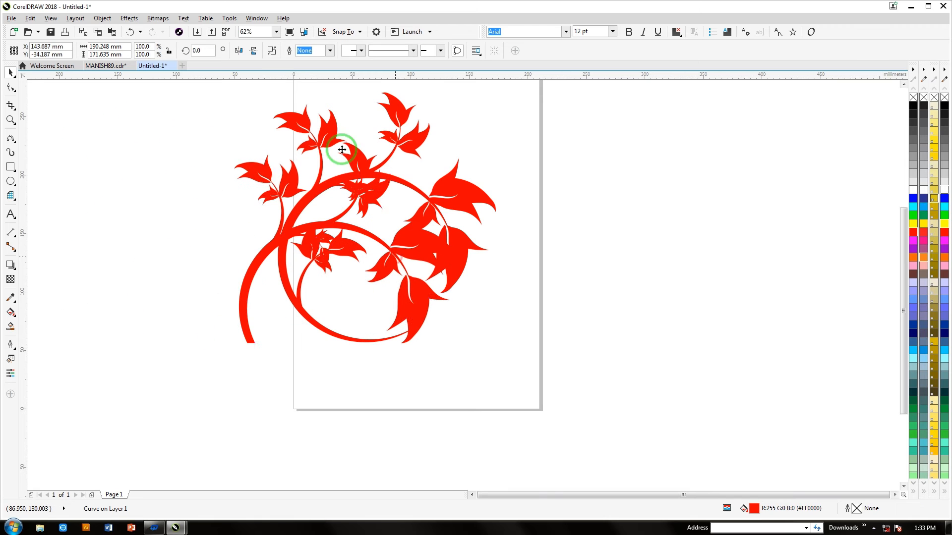
click(254, 50)
click(239, 51)
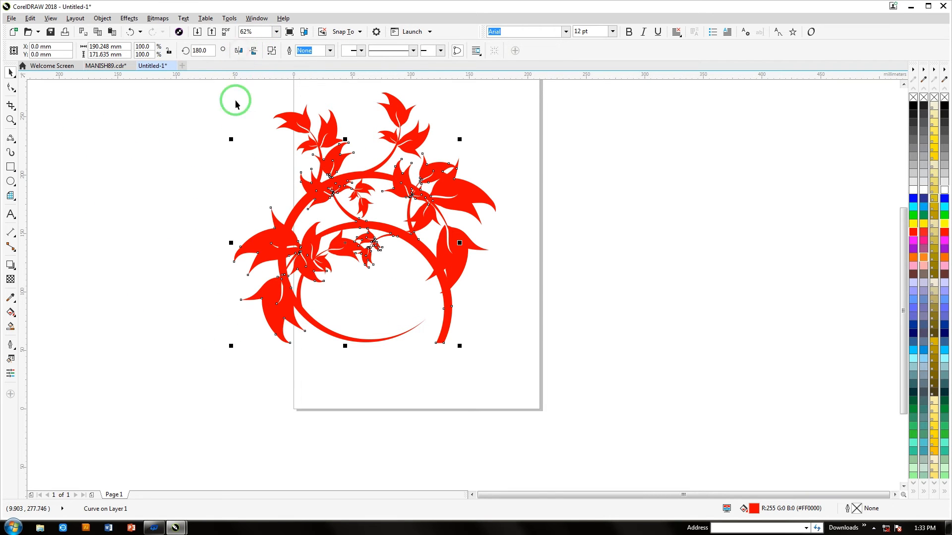
drag(275, 242, 99, 194)
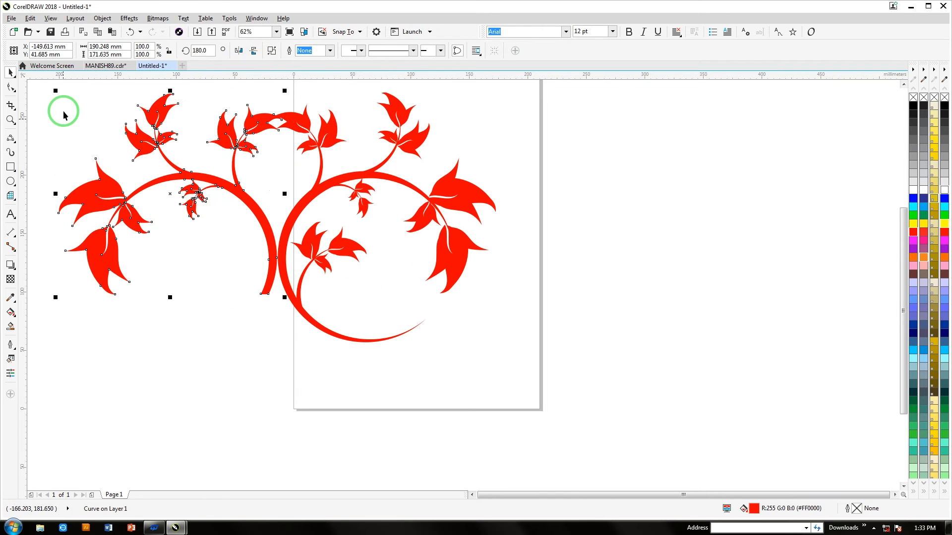
- Shrink and rotate the mirrored ornament so its stem joins the crescent's outer left edge
drag(55, 90, 104, 206)
click(163, 230)
drag(227, 214, 215, 220)
click(227, 338)
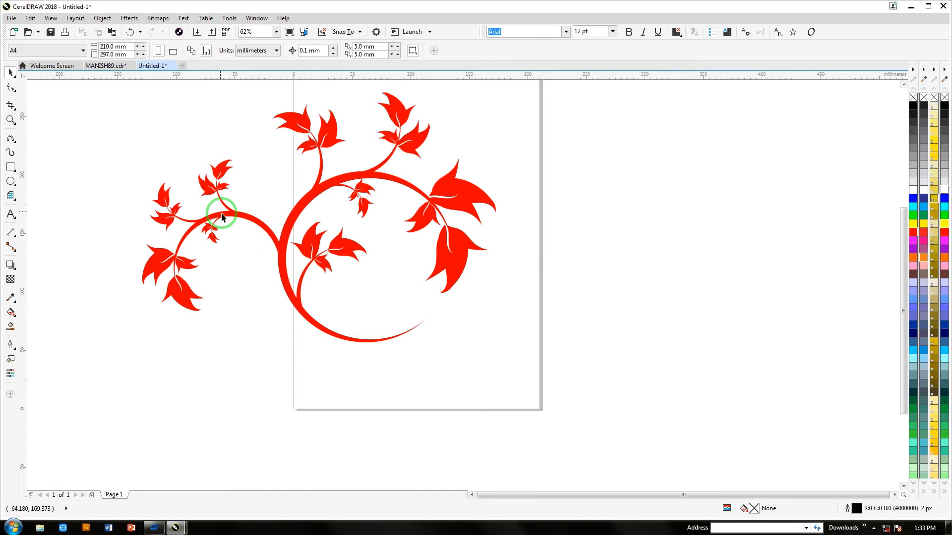
- Move the mirrored branch up along the crescent, scale it to 49.4%, and seat its stem on the outer upper-left edge
drag(222, 217, 216, 191)
drag(186, 241, 187, 242)
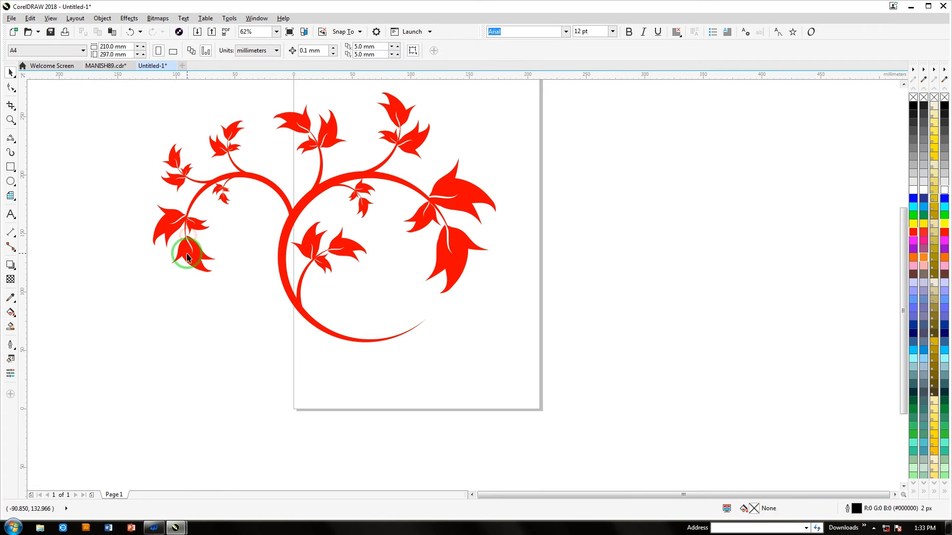
drag(153, 272, 178, 240)
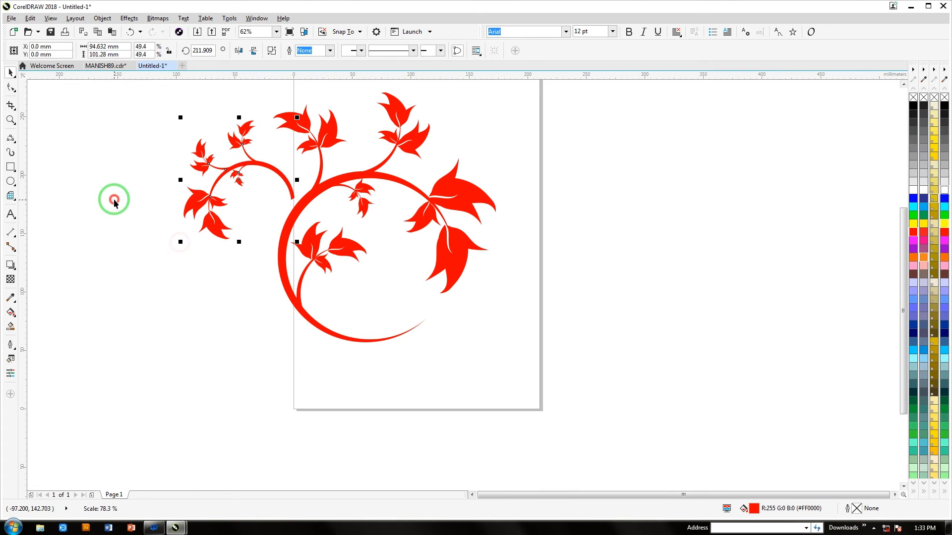
drag(195, 201, 175, 199)
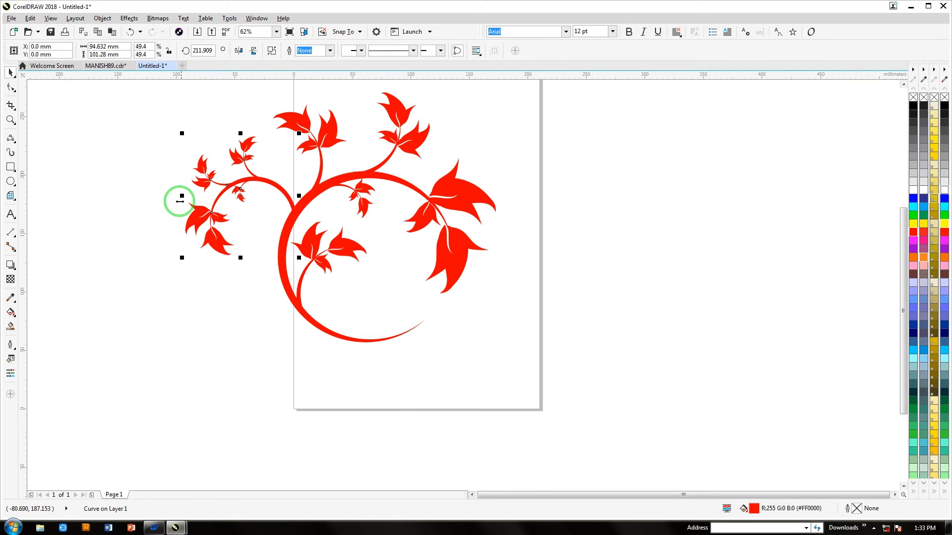
- Place a copy of the mirrored branch below it, enlarged to 74.7% and rotated to about 203°
drag(199, 225, 125, 308)
click(195, 213)
drag(154, 223, 182, 376)
click(181, 377)
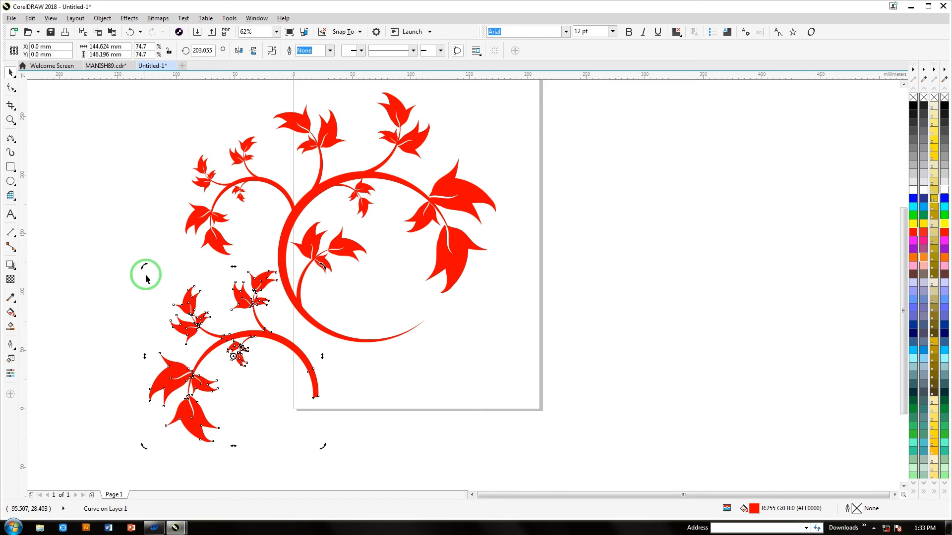
- Rotate the lower branch copy to about 232.9°, scale it to 50.7%, and seat its stem on the crescent's outer lower-left edge
drag(144, 273, 140, 330)
click(191, 433)
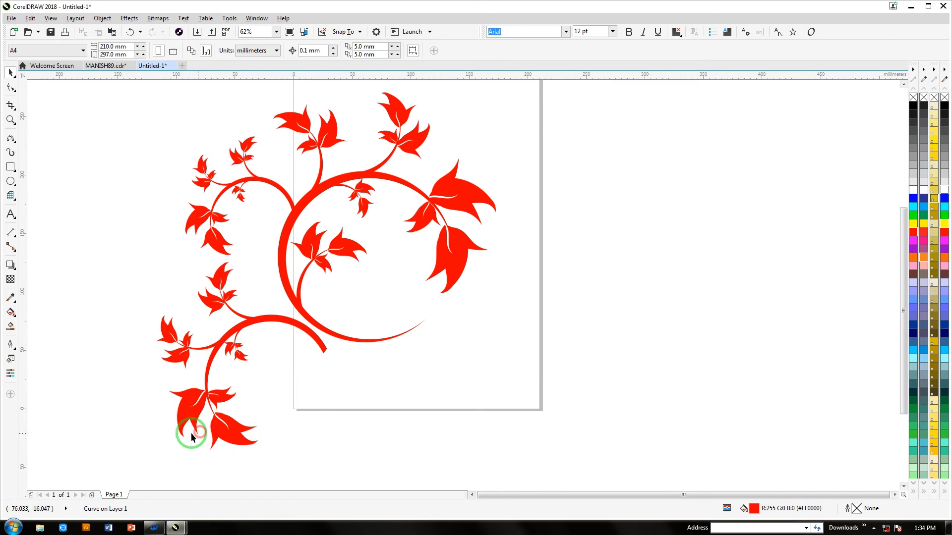
drag(199, 415, 177, 378)
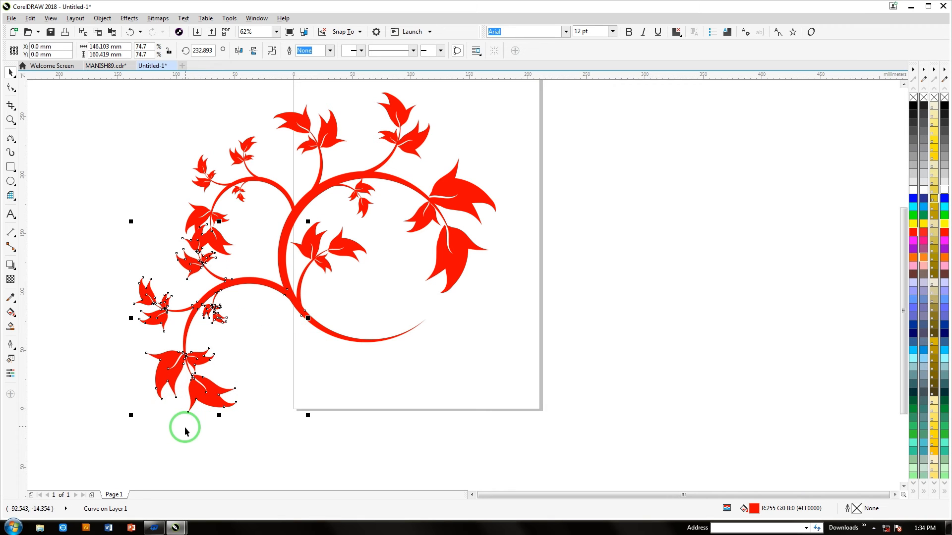
drag(133, 411, 188, 364)
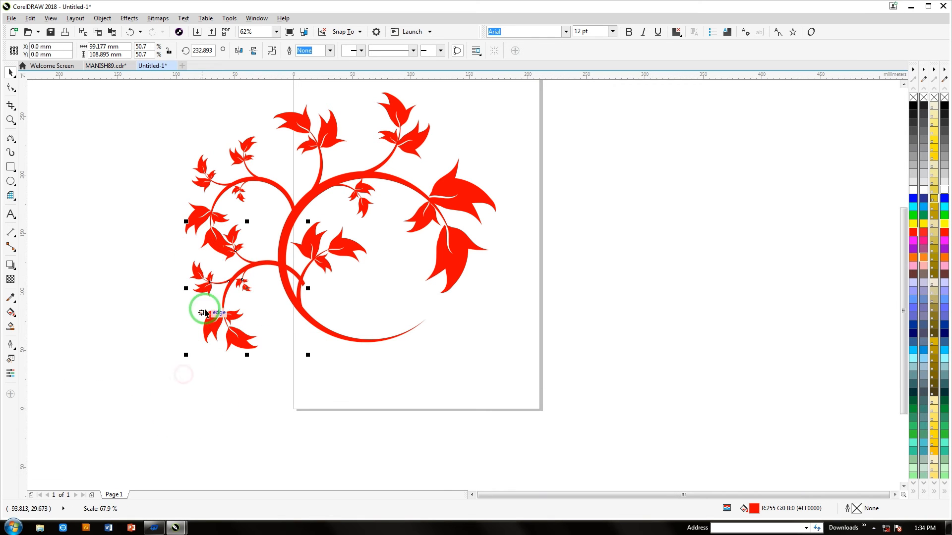
drag(215, 318, 192, 290)
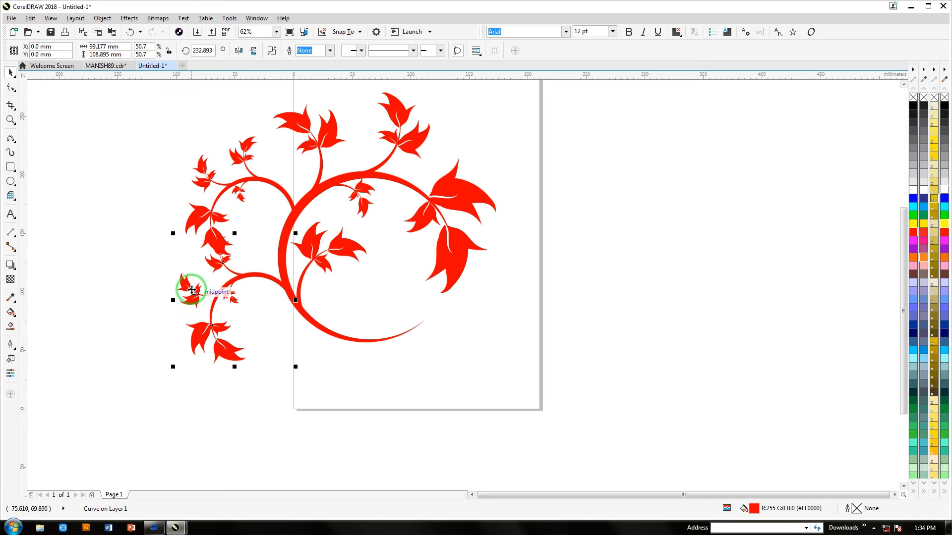
- Scale the lower-left branch to 41.9% and seat its stem on the crescent's outer lower-left edge
drag(171, 233, 193, 256)
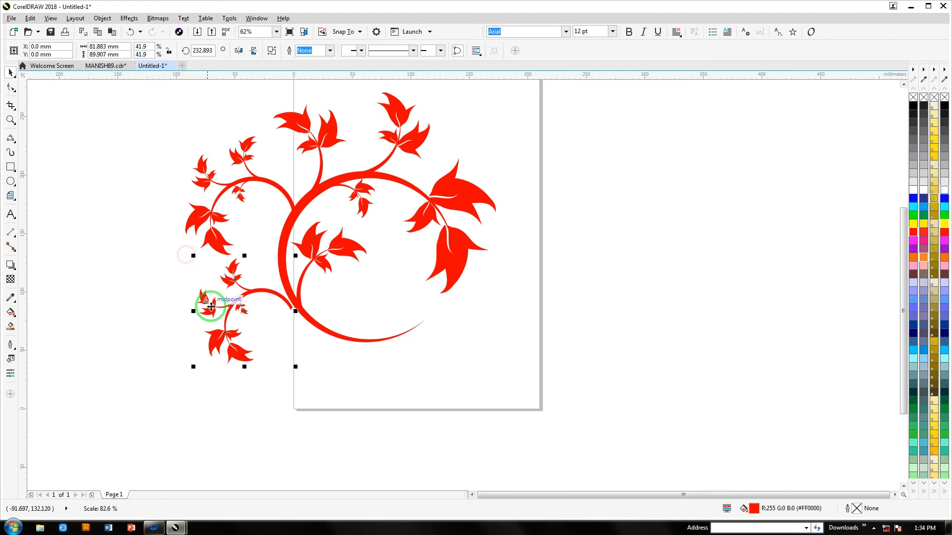
drag(223, 311, 244, 320)
click(184, 281)
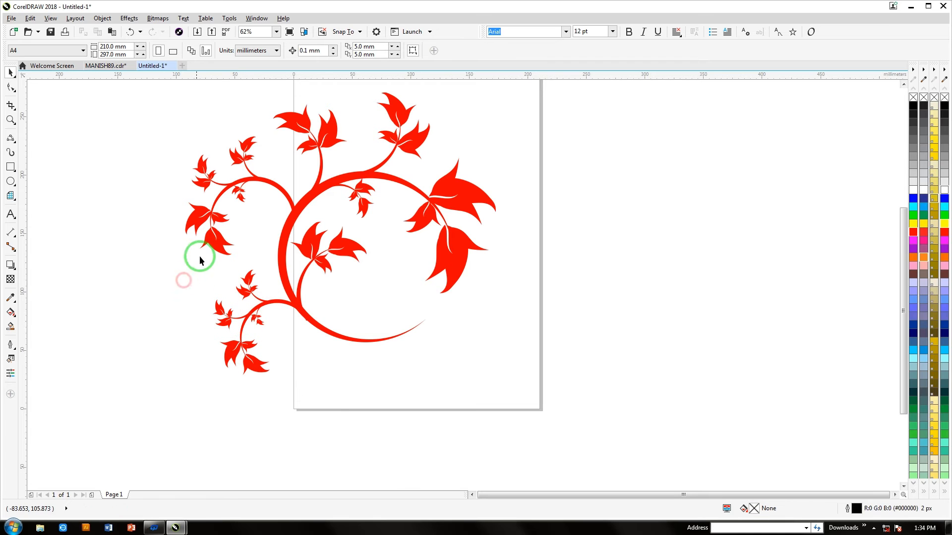
- Group the crescent and all its branches into one ornament and shift it slightly up and to the right
drag(569, 318, 576, 411)
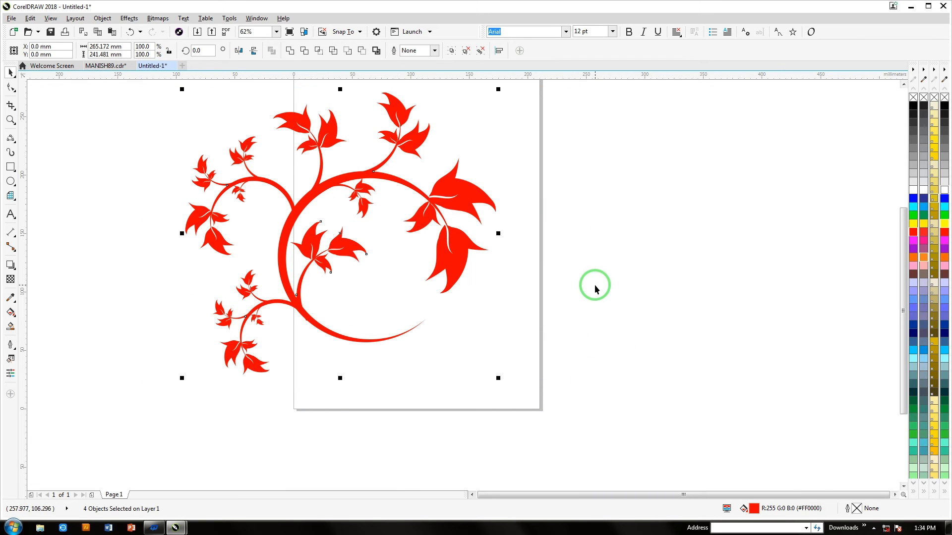
key(ctrl+g)
drag(477, 215, 498, 181)
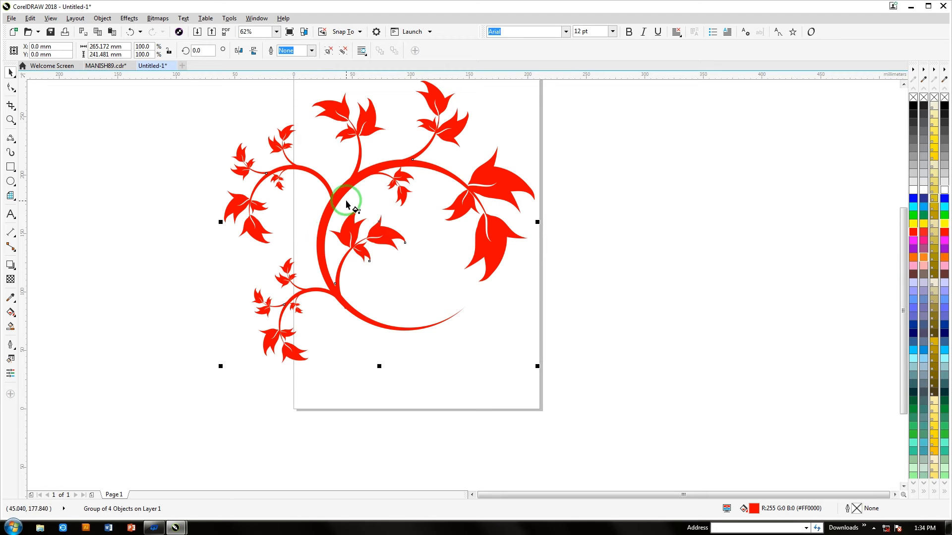
- Check the purple gradient wreaths in the MANISH89.cdr drawing and return to the Untitled-1 drawing
key(g)
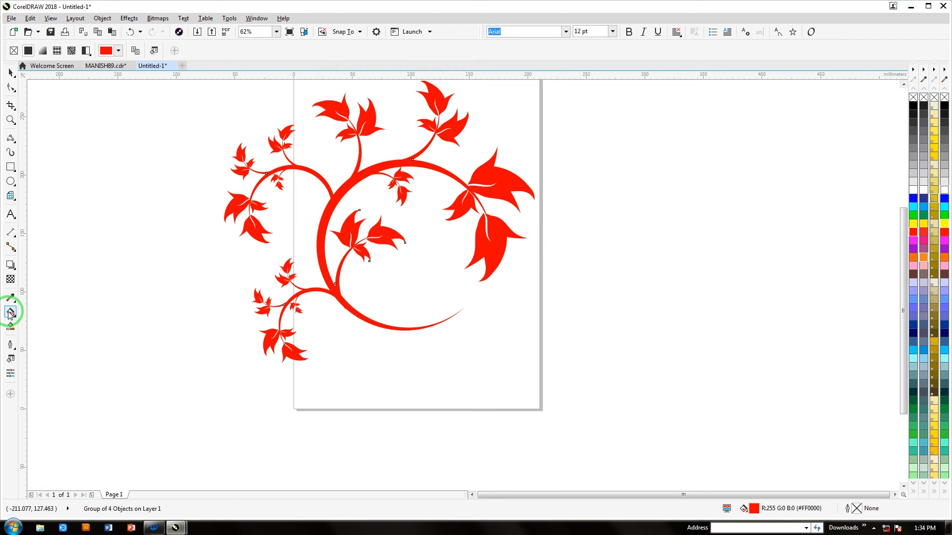
click(9, 312)
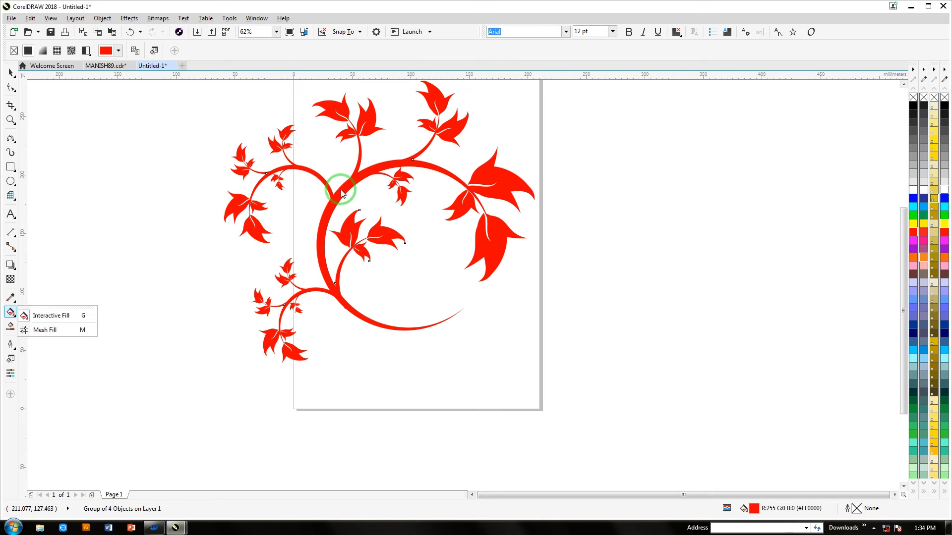
click(6, 327)
click(8, 311)
click(364, 180)
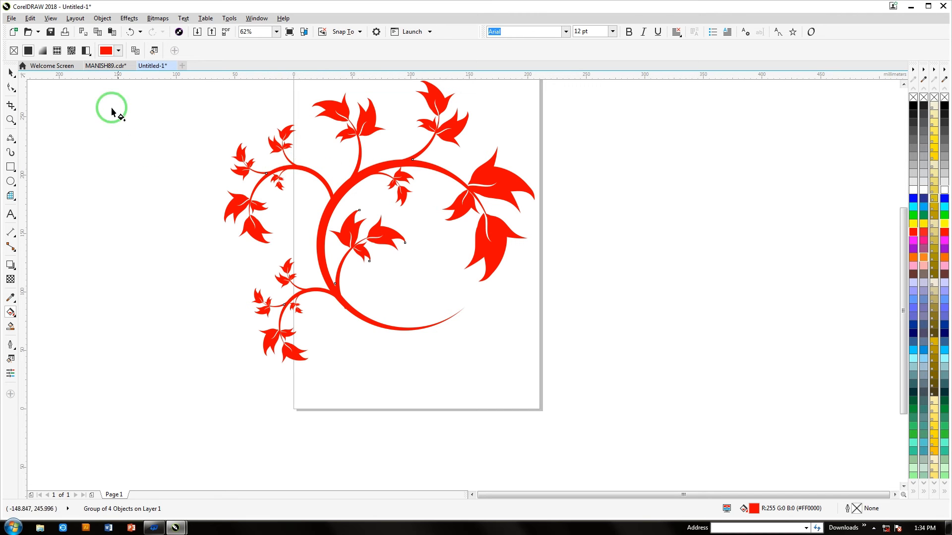
click(109, 66)
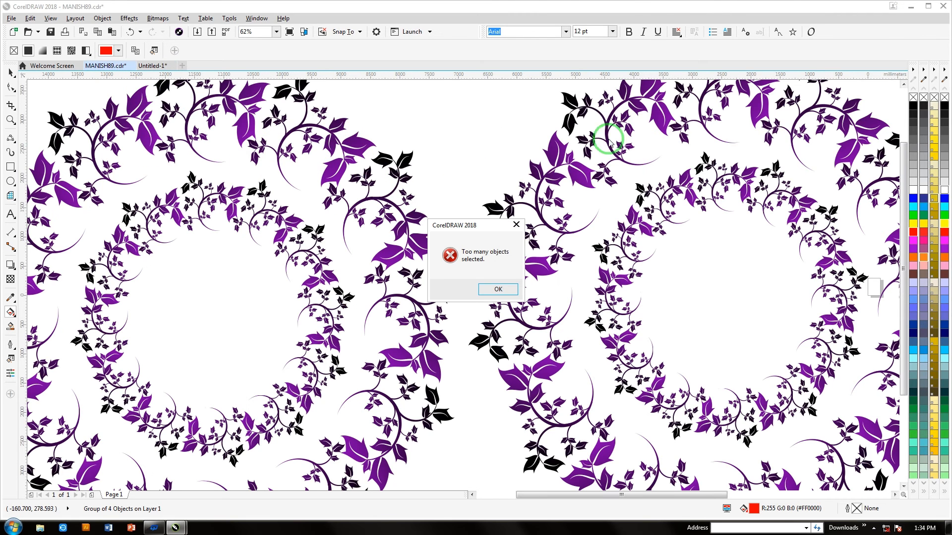
click(495, 290)
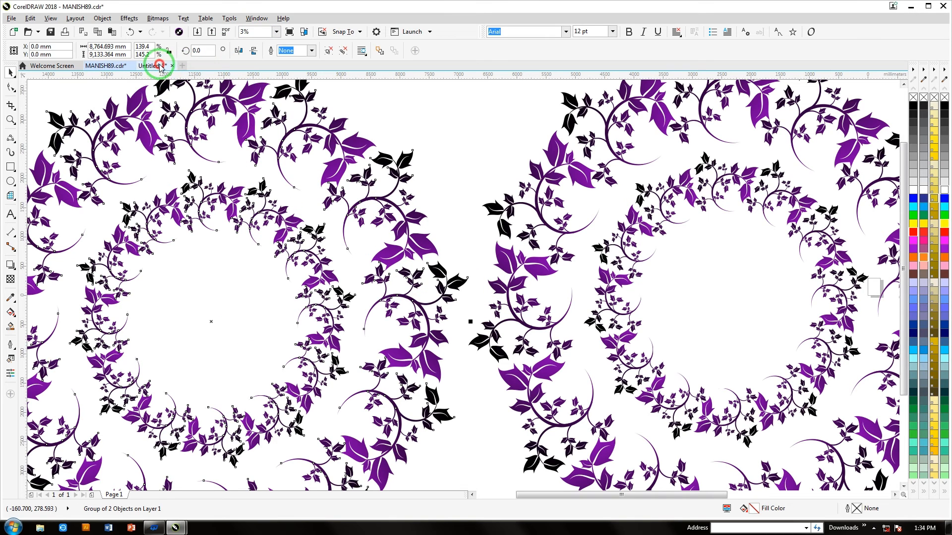
click(153, 65)
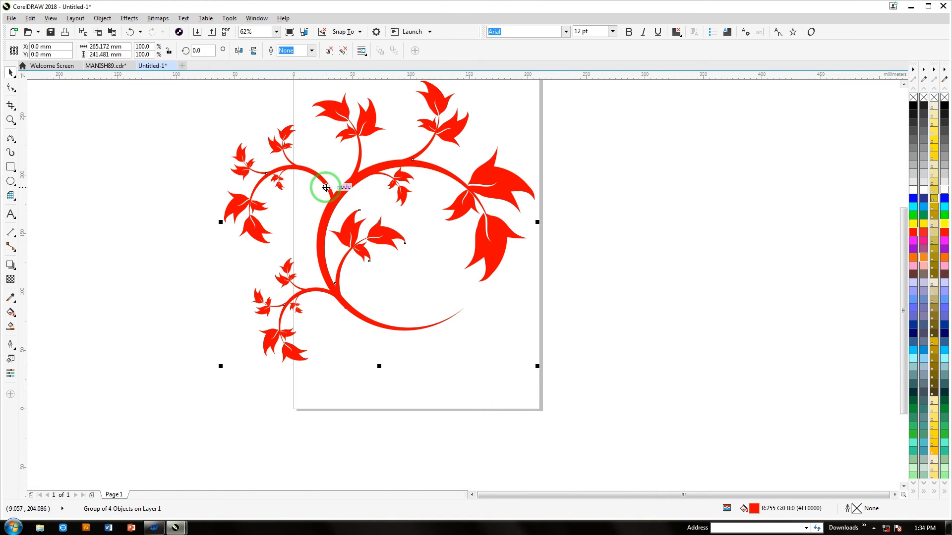
- Give the ornament a diagonal linear gradient fill running from black at the upper left to purple at the lower right
key(g)
drag(315, 171, 586, 301)
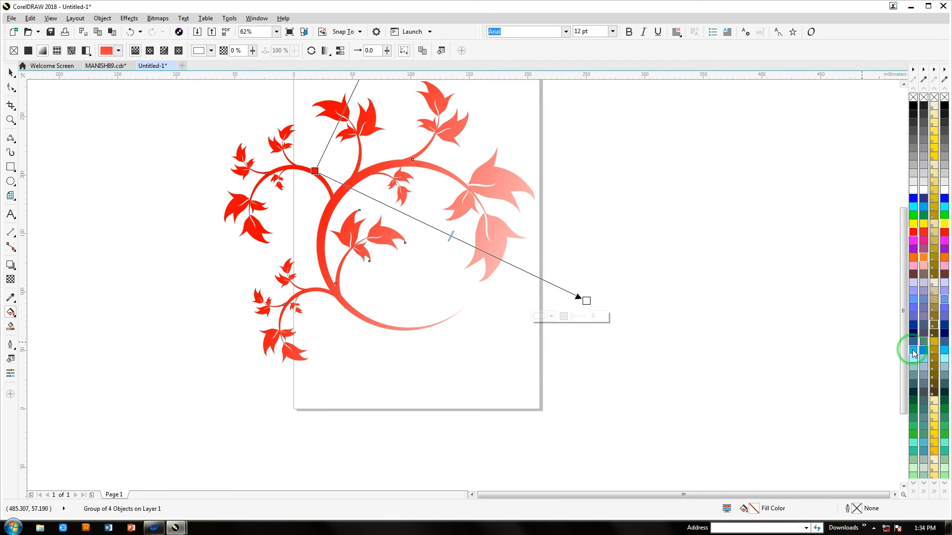
click(945, 249)
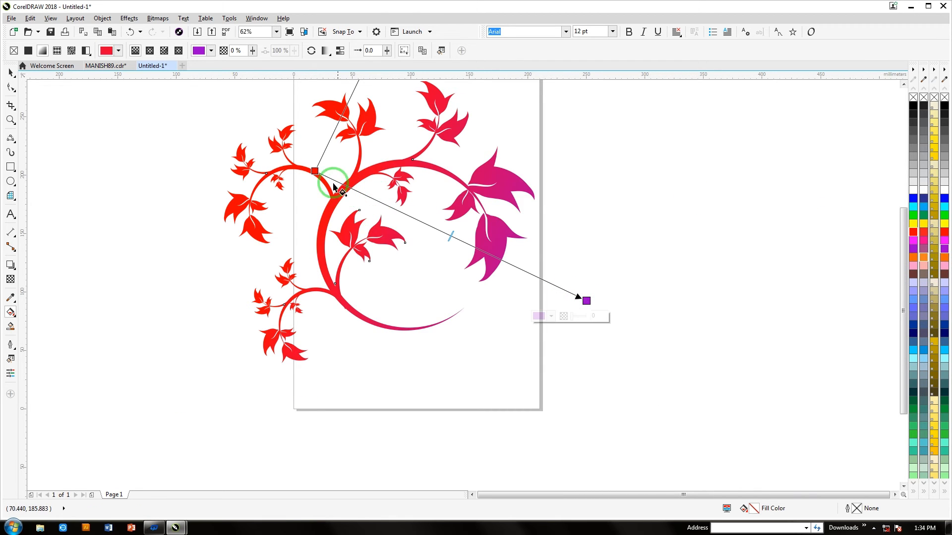
click(315, 171)
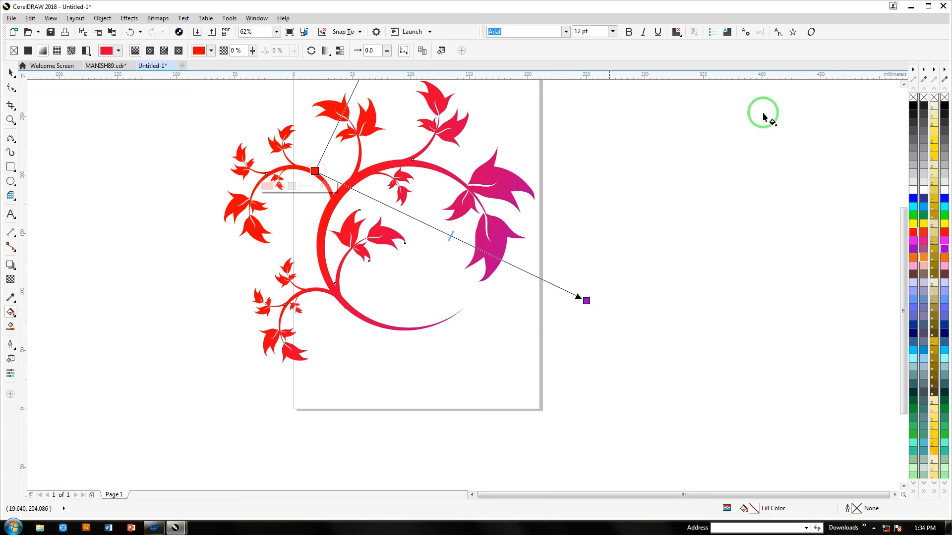
click(914, 106)
- Stretch the gradient's black end beyond the ornament's upper left and pull its purple end inward near the crescent's tip
click(313, 167)
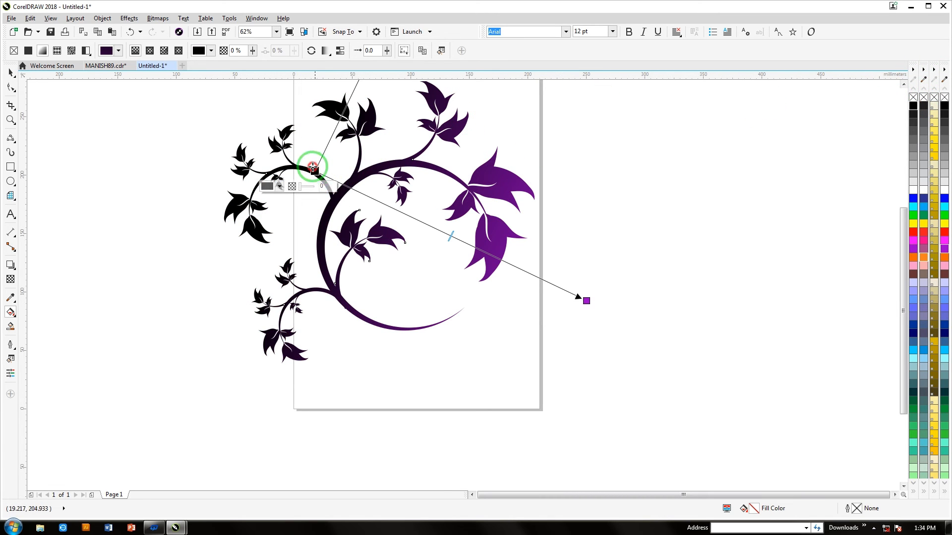
drag(313, 168, 156, 96)
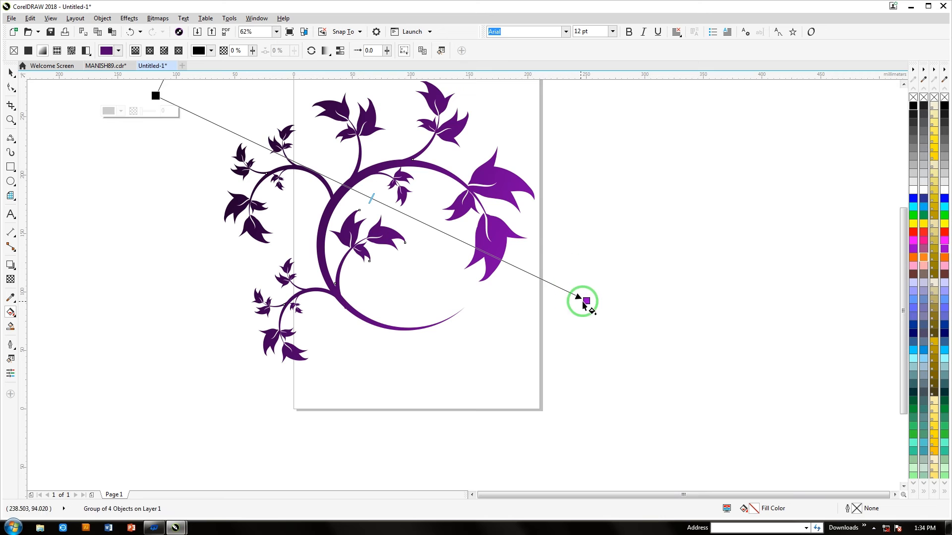
drag(583, 301, 461, 291)
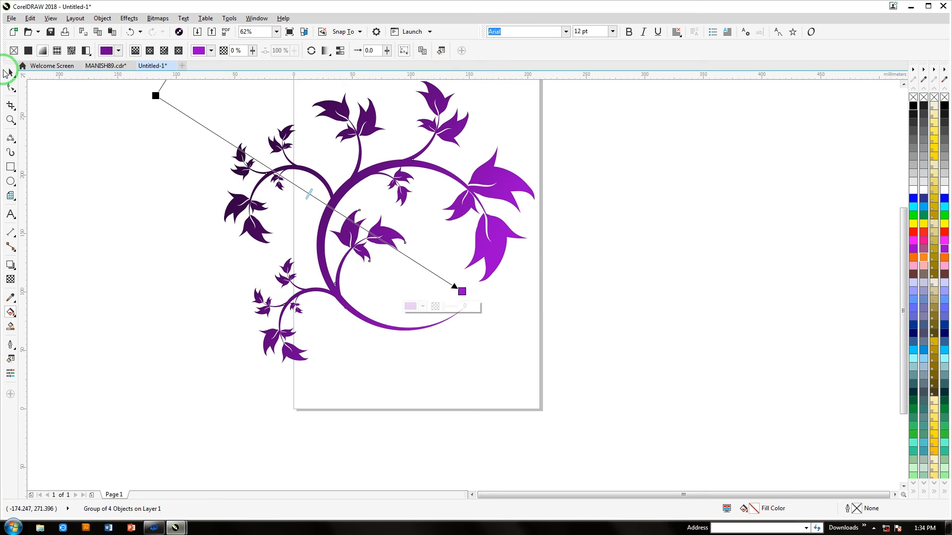
click(12, 73)
- Nudge the ornament down and to the right, and place its rotation centre outside its lower-right corner
click(331, 190)
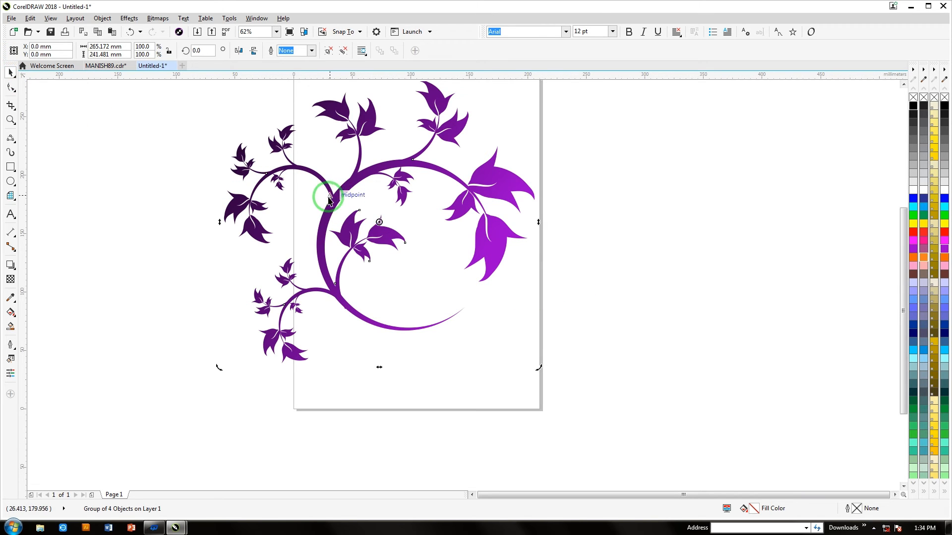
drag(340, 191, 348, 203)
click(348, 204)
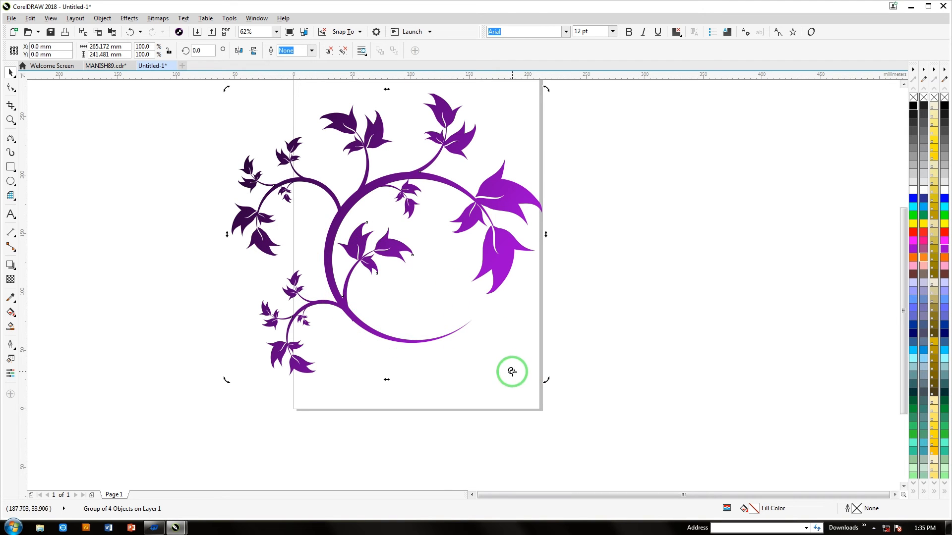
mouse_move(511, 371)
mouse_down()
mouse_move(586, 399)
mouse_move(573, 402)
mouse_up()
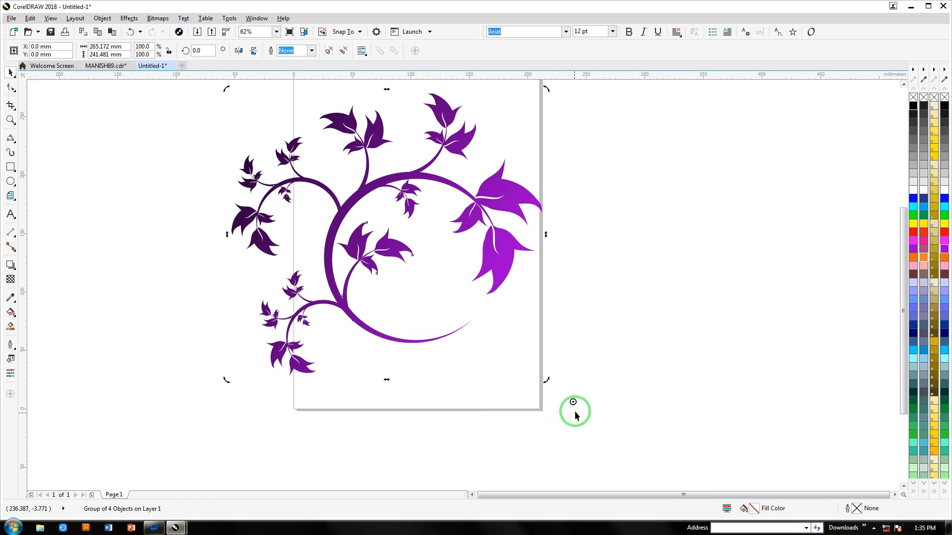
mouse_move(573, 402)
mouse_down()
mouse_move(575, 289)
mouse_move(565, 304)
mouse_move(560, 430)
mouse_move(569, 425)
mouse_up()
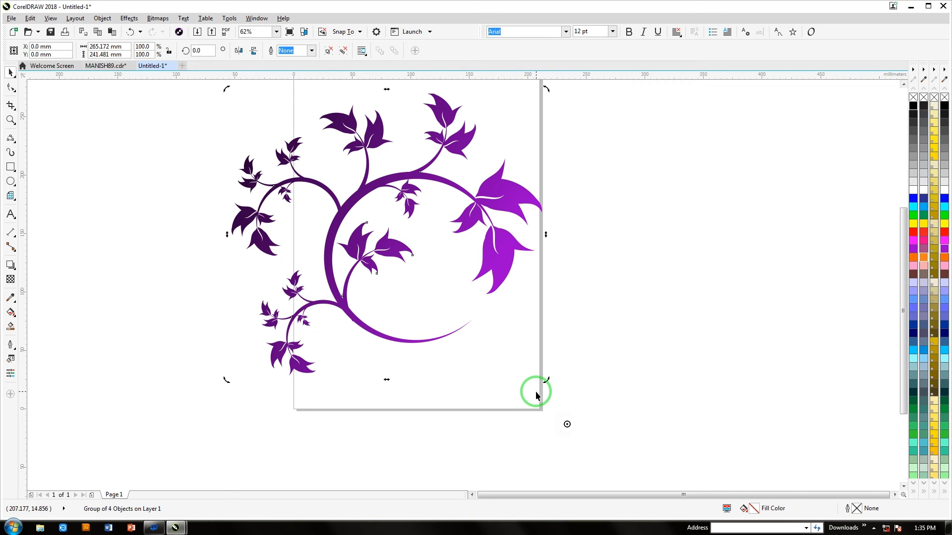
- Set up a rotate transformation for the ornament with an angle of 30° and 11 copies
key(alt+F7)
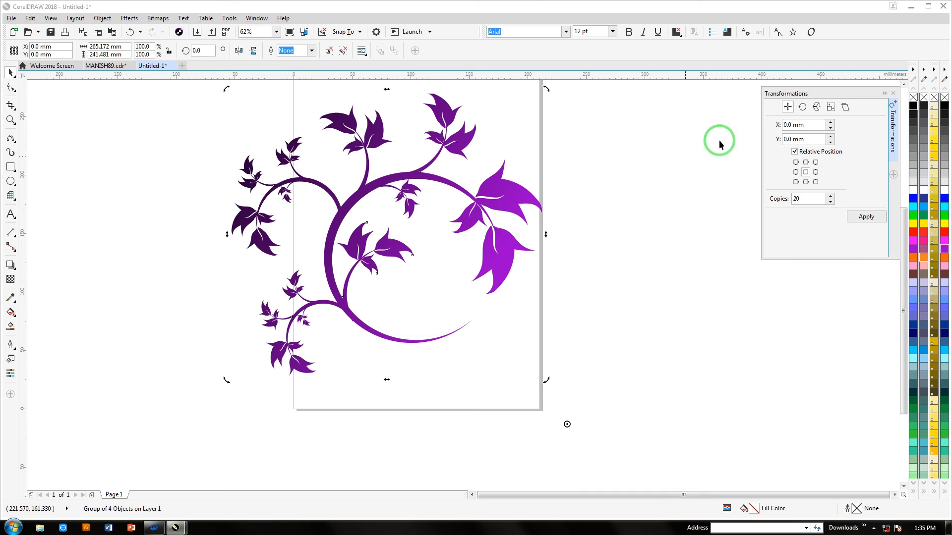
click(802, 108)
click(787, 123)
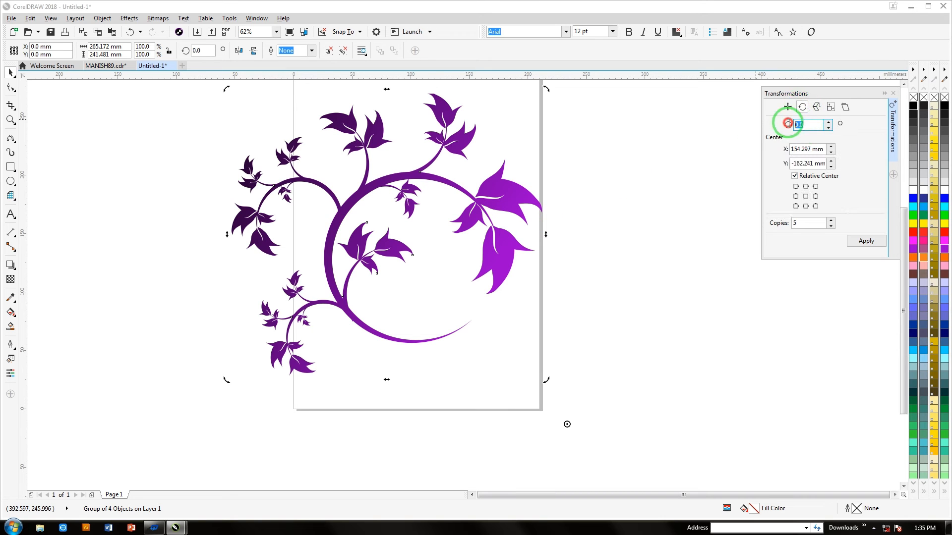
text(10)
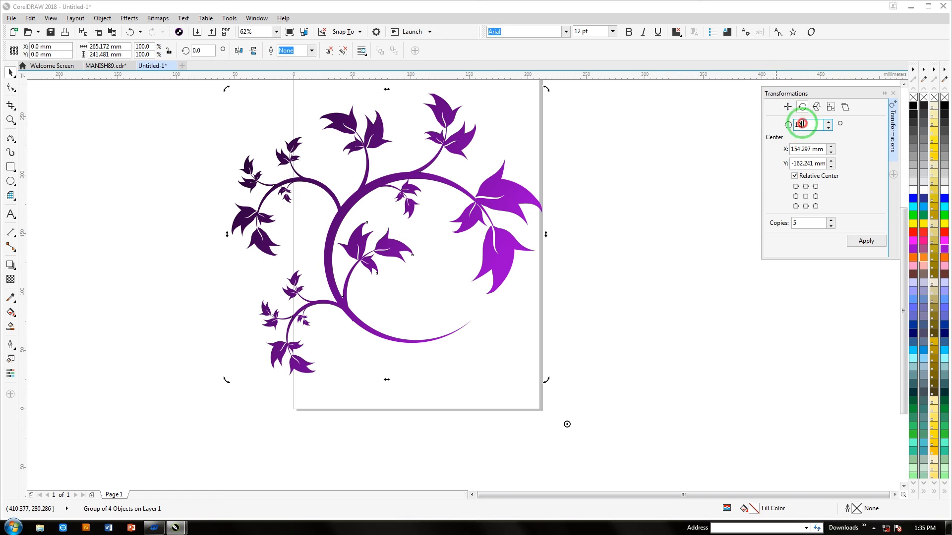
drag(801, 123, 755, 126)
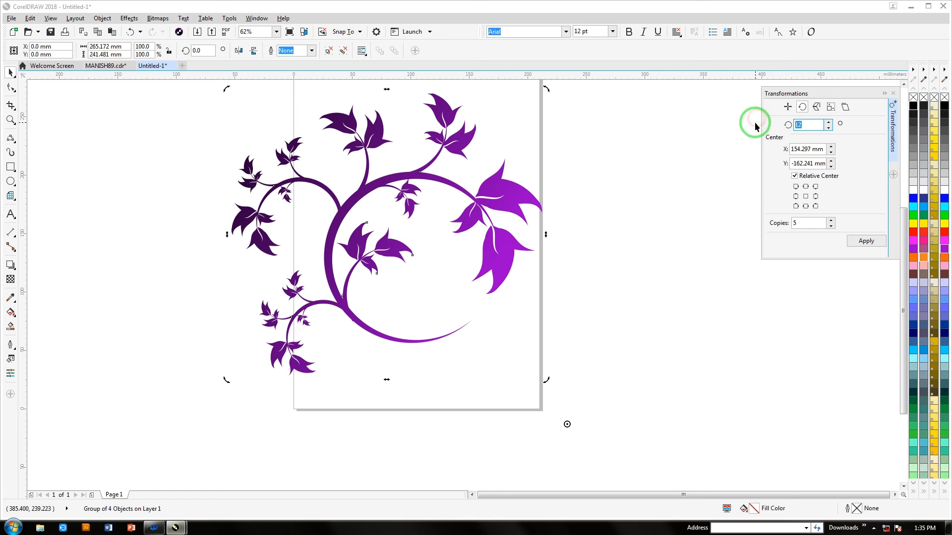
text(30)
drag(816, 225, 768, 225)
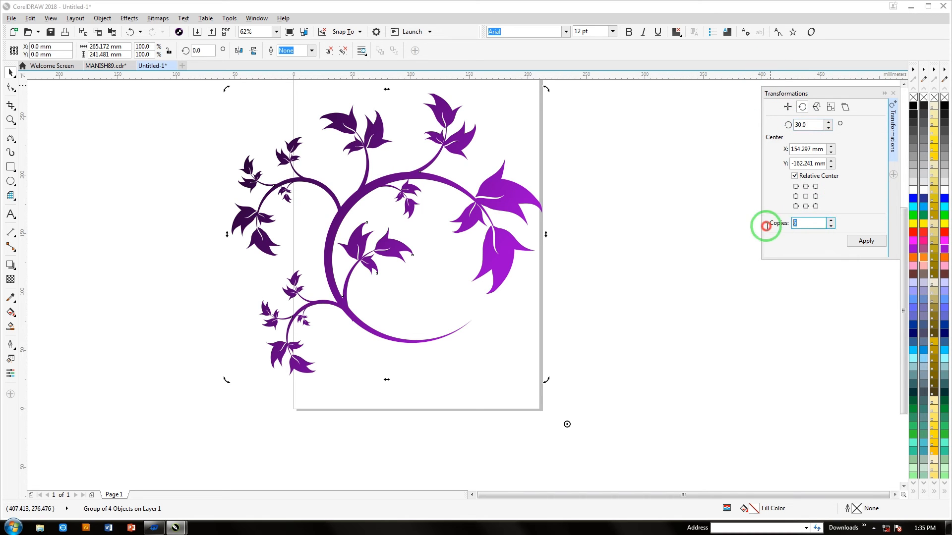
text(11)
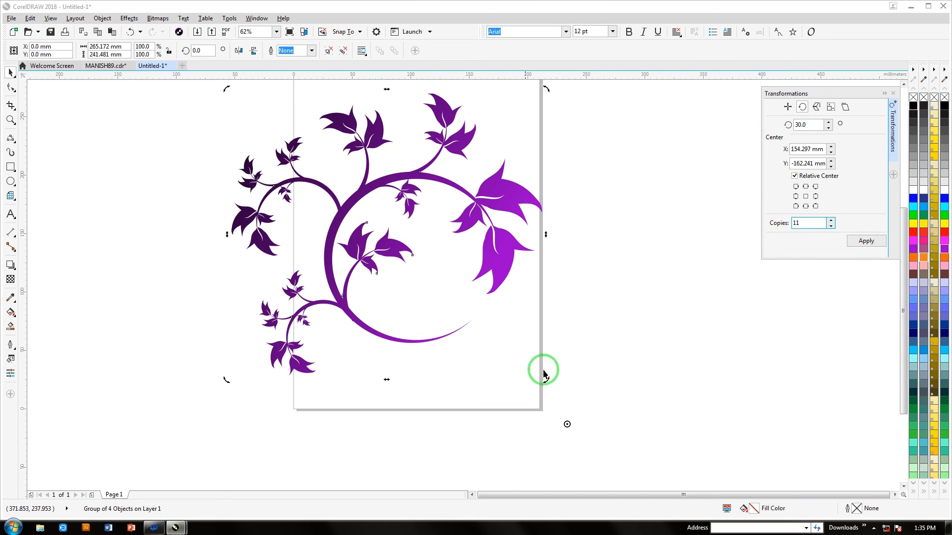
- Try 11 rotated copies about a centre shifted to relative X 167.42 mm, Y -169.438 mm, and undo them
mouse_move(571, 425)
mouse_down()
mouse_move(565, 421)
mouse_move(582, 433)
mouse_up()
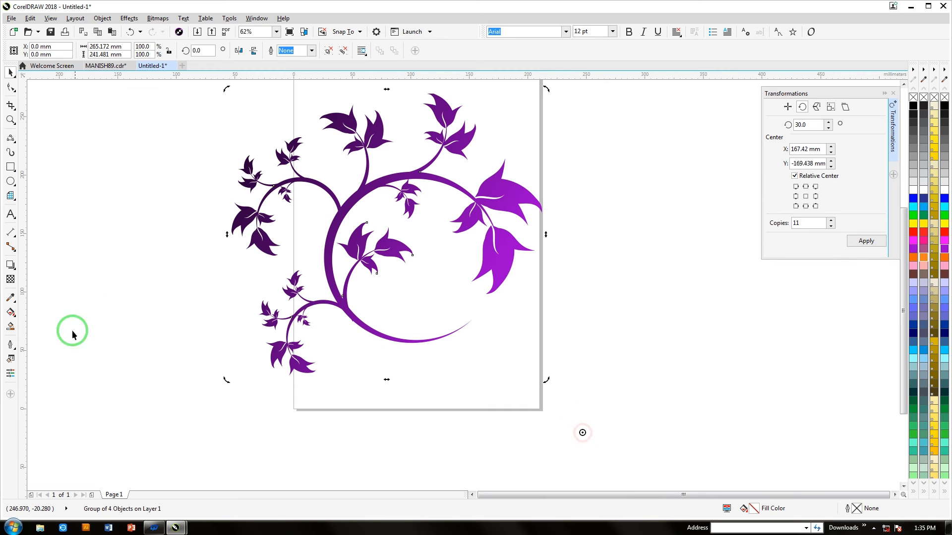
click(854, 241)
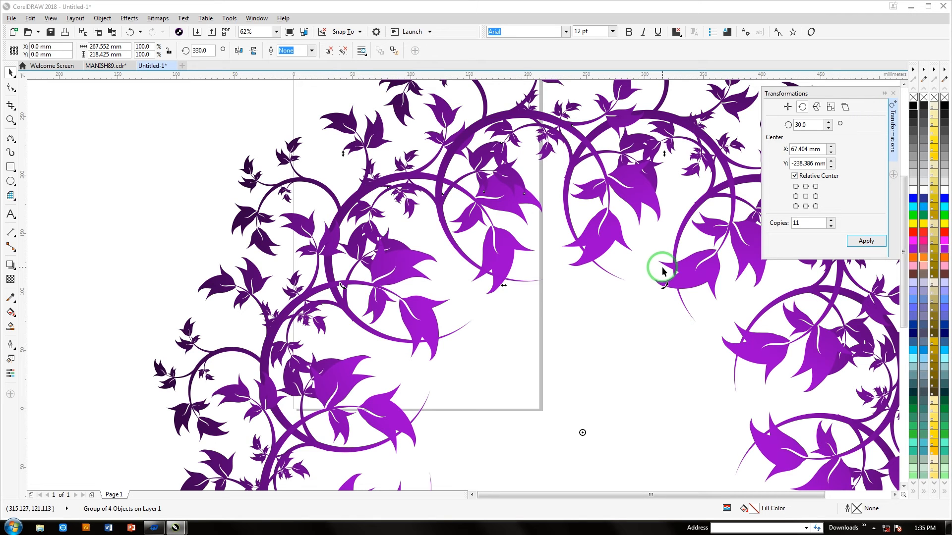
key(ctrl+z)
- Move the ornament to the empty area left of the page and shift its rotation centre to relative X 303.873 mm, Y -239.896 mm
scroll(646, 232, down, 4)
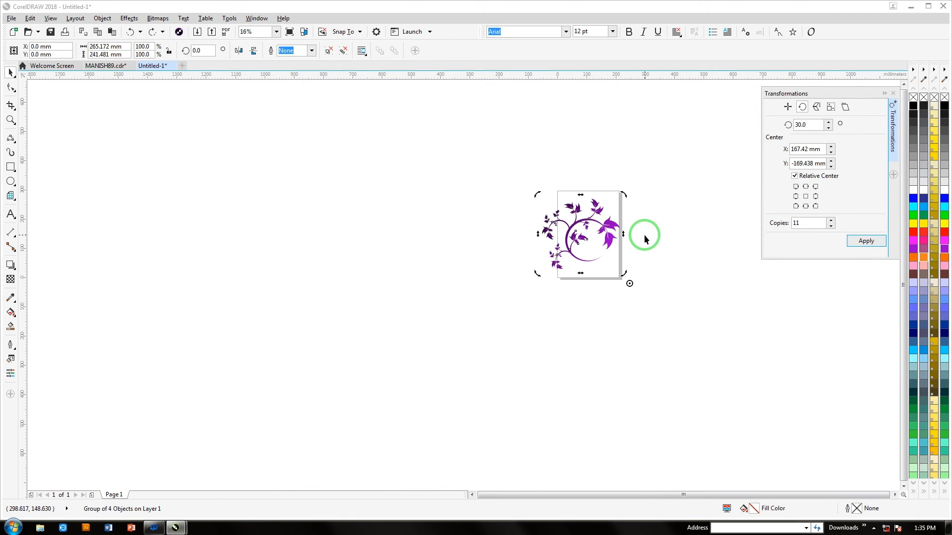
click(596, 230)
drag(596, 231, 380, 229)
click(365, 238)
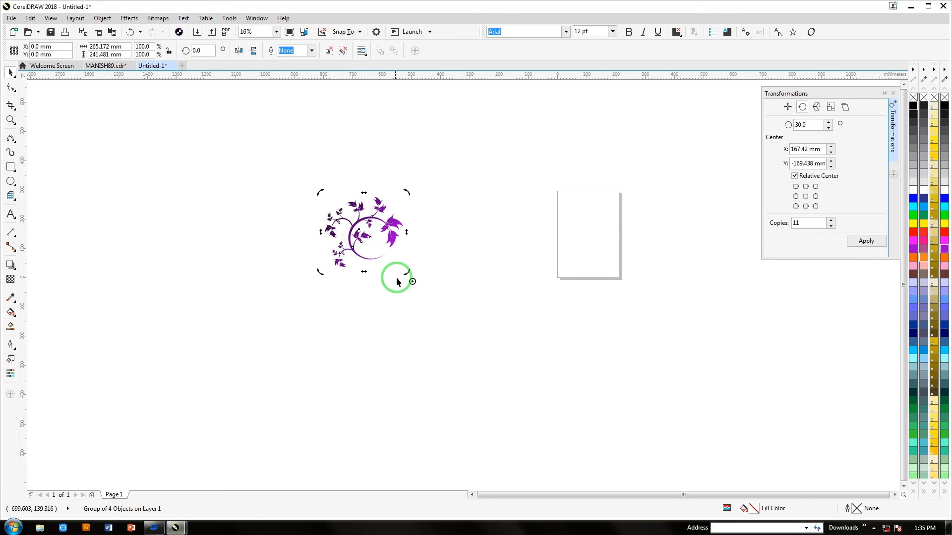
drag(413, 282, 452, 302)
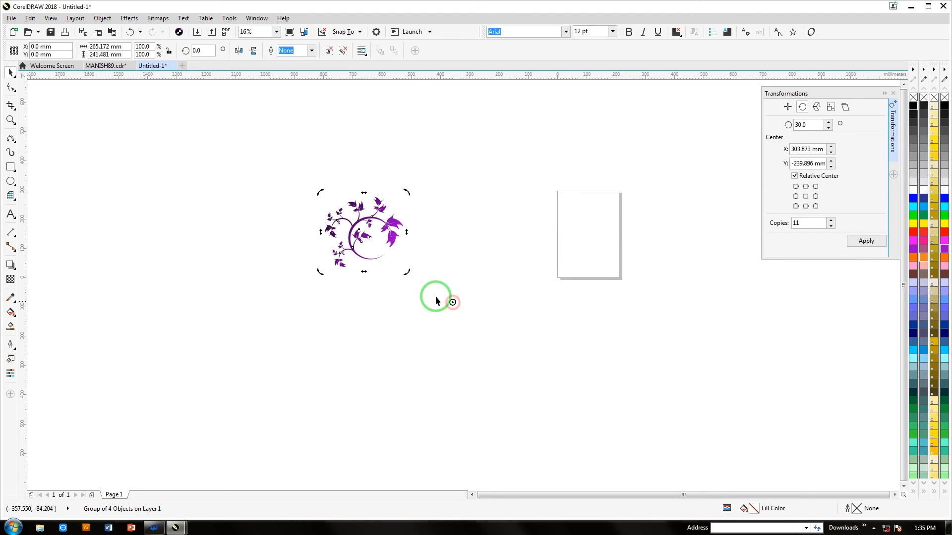
- Try a wreath of 11 copies rotated 30° apart about the more distant centre, and undo it
click(863, 241)
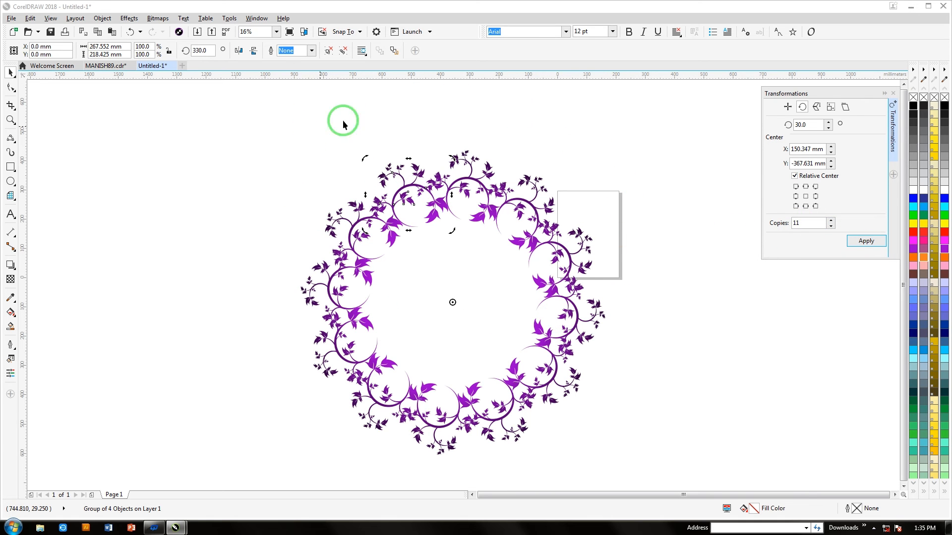
drag(270, 134, 625, 460)
key(ctrl+z)
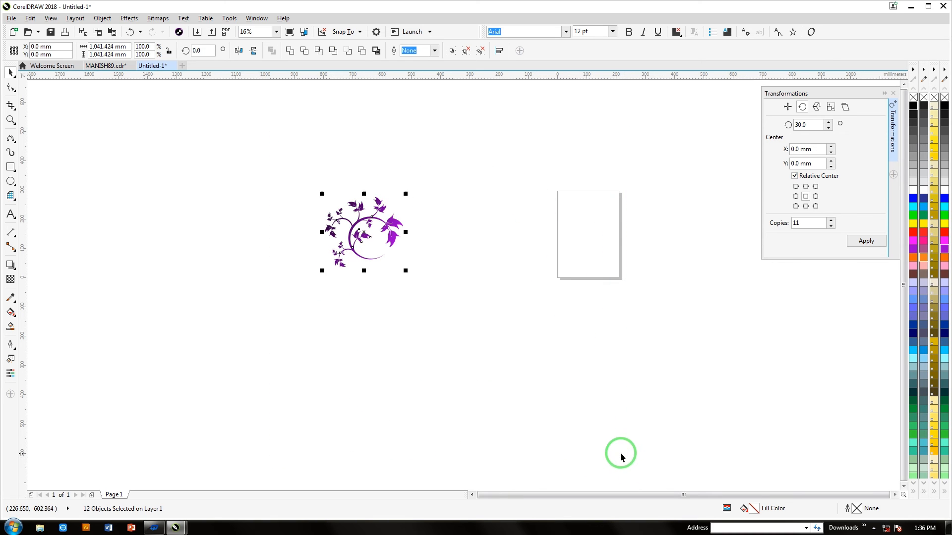
- Select the single ornament group and bring up its rotation handles and rotation centre
click(345, 233)
drag(345, 233, 363, 233)
scroll(360, 231, up, 4)
click(345, 187)
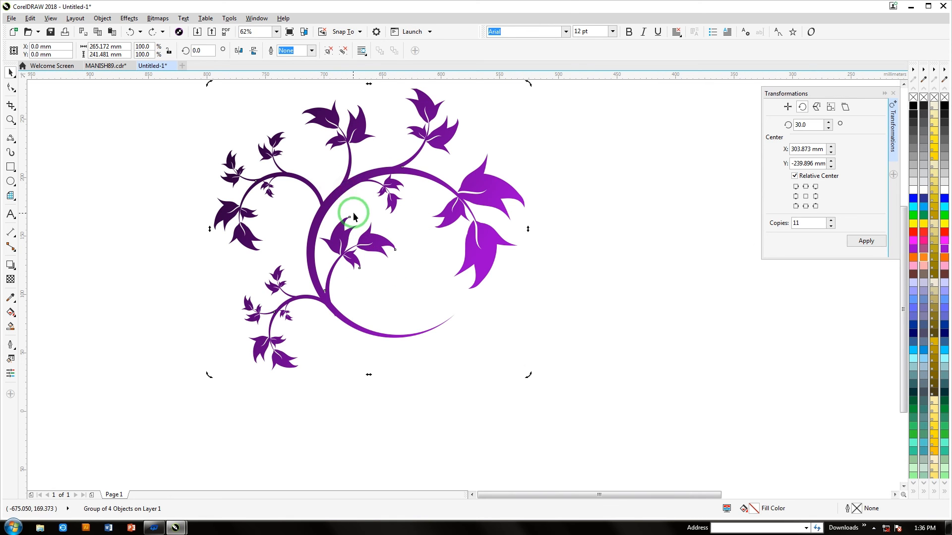
drag(901, 270, 900, 300)
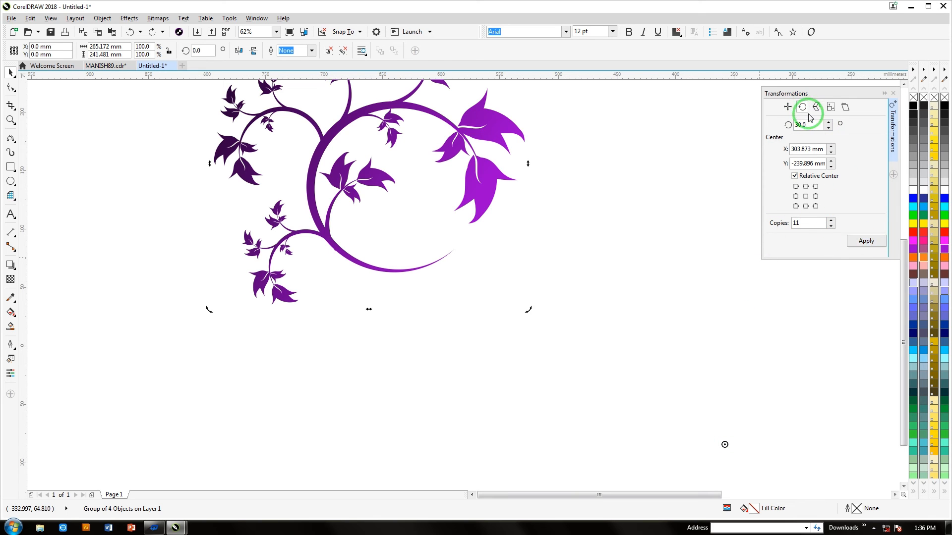
- Set the rotate transformation to an angle of 60° with 5 copies
double_click(796, 124)
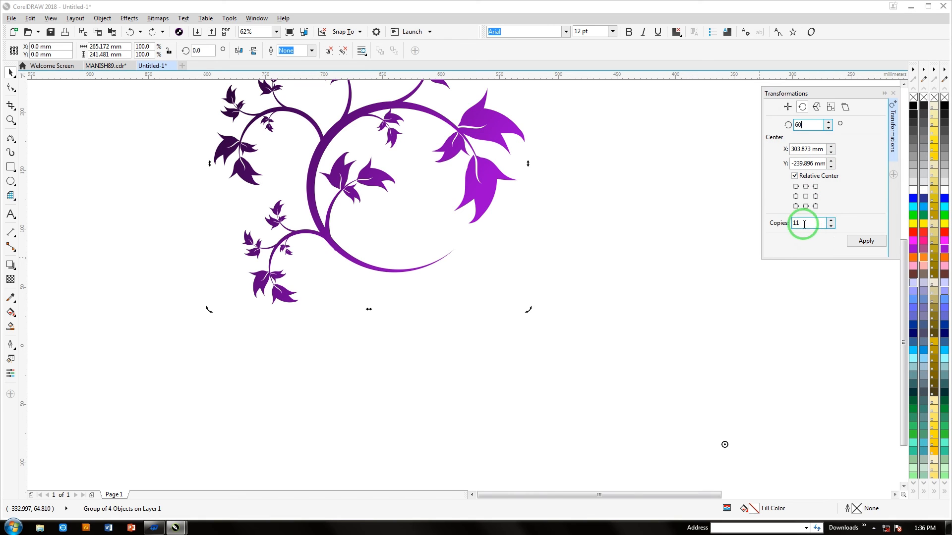
drag(805, 223, 762, 229)
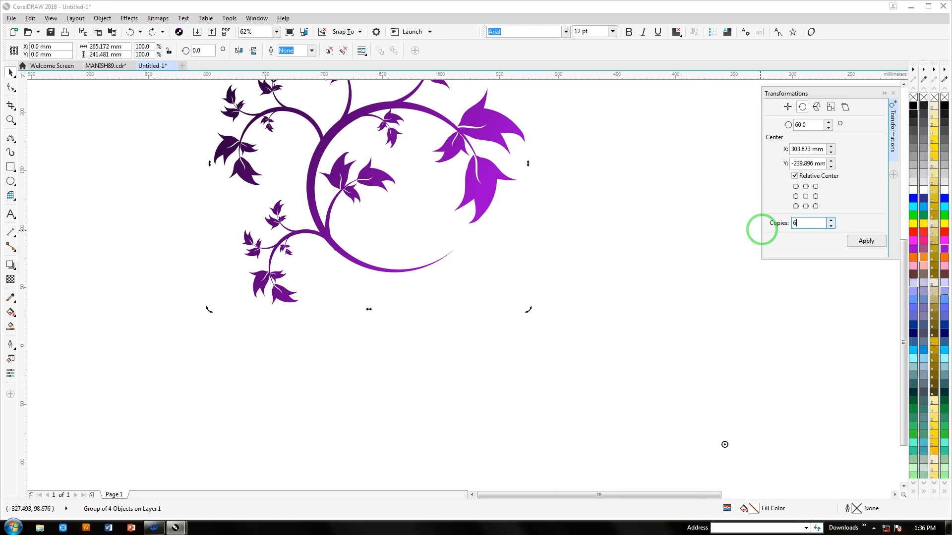
drag(815, 226, 760, 219)
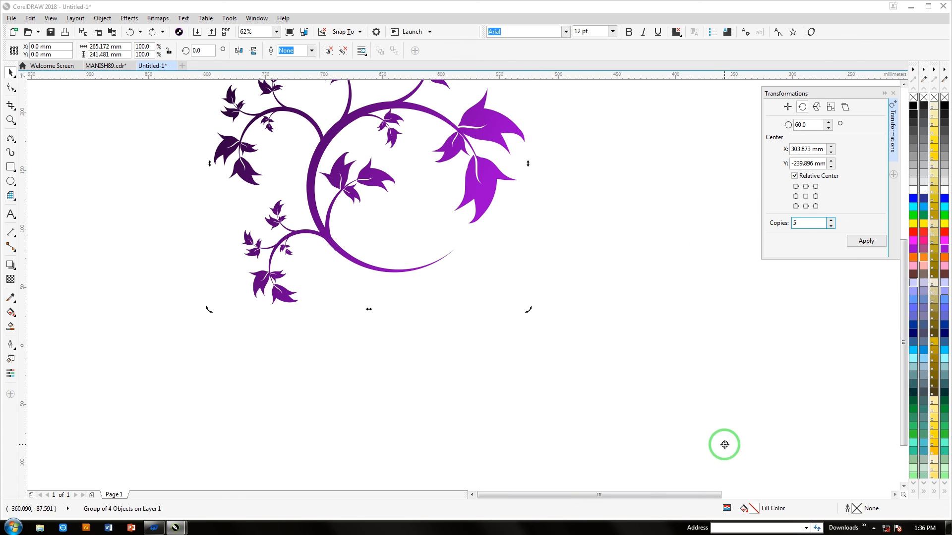
- Try a wreath of 5 copies about a centre moved closer, at relative X 217.936 mm, Y -197.562 mm, and undo it
drag(725, 445, 624, 395)
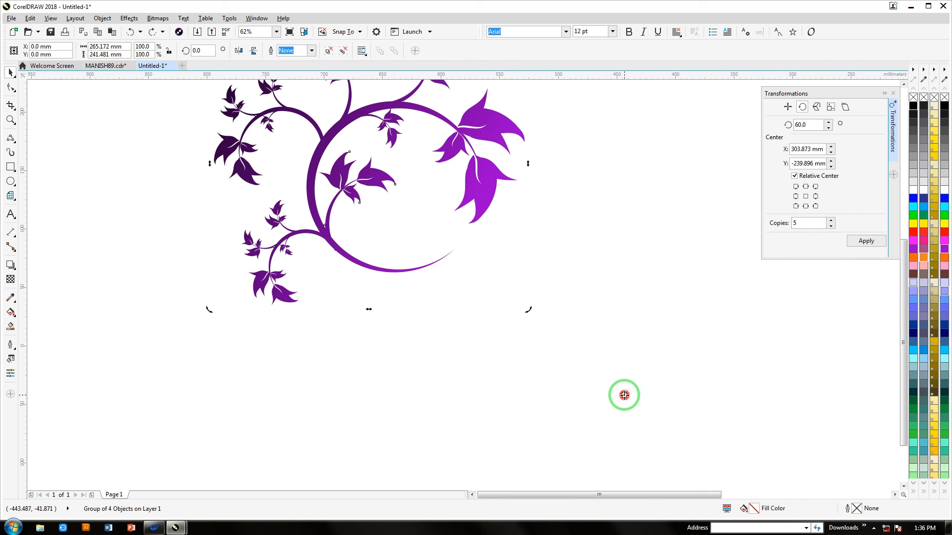
click(865, 241)
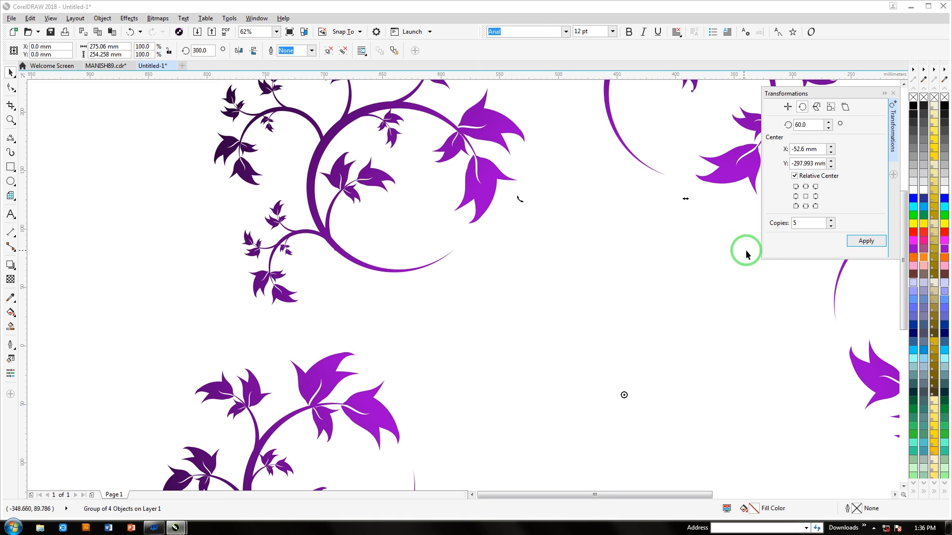
scroll(705, 283, down, 3)
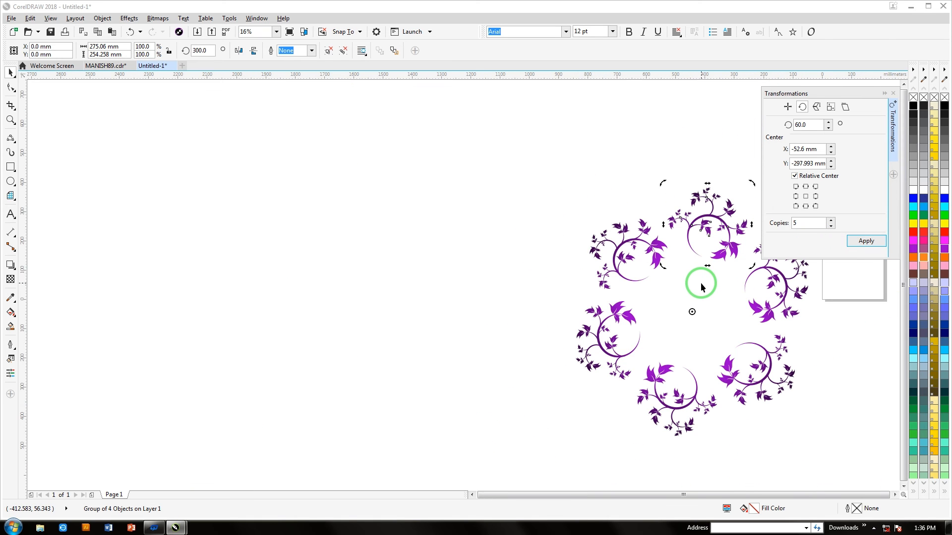
click(895, 494)
click(894, 495)
scroll(561, 361, up, 1)
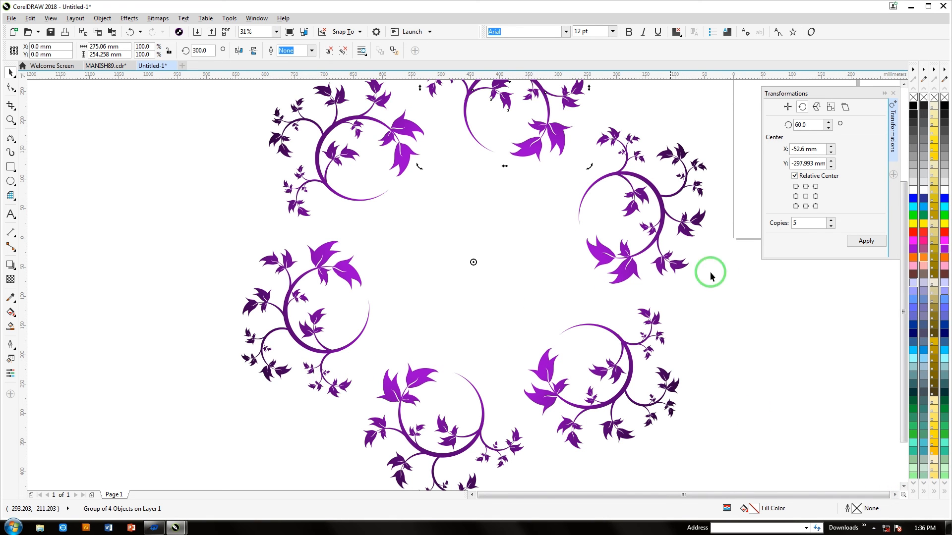
key(ctrl+z)
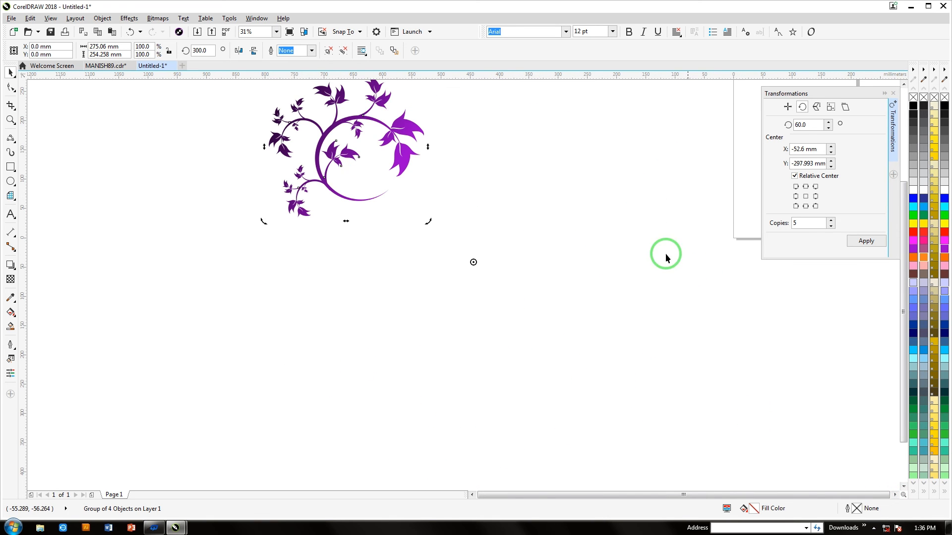
- Create a wreath of 7 copies rotated 45° apart about a centre shifted slightly farther from the ornament
drag(820, 125, 770, 128)
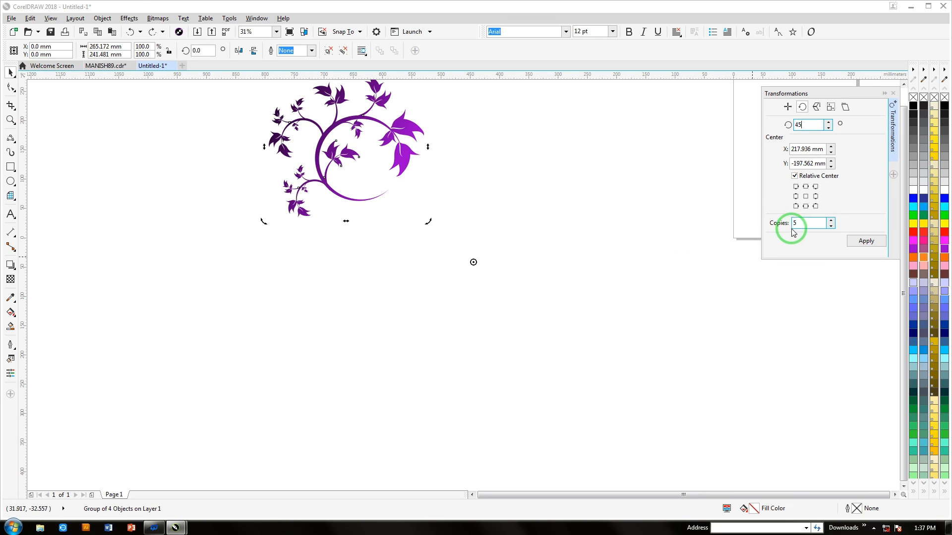
drag(798, 224, 779, 222)
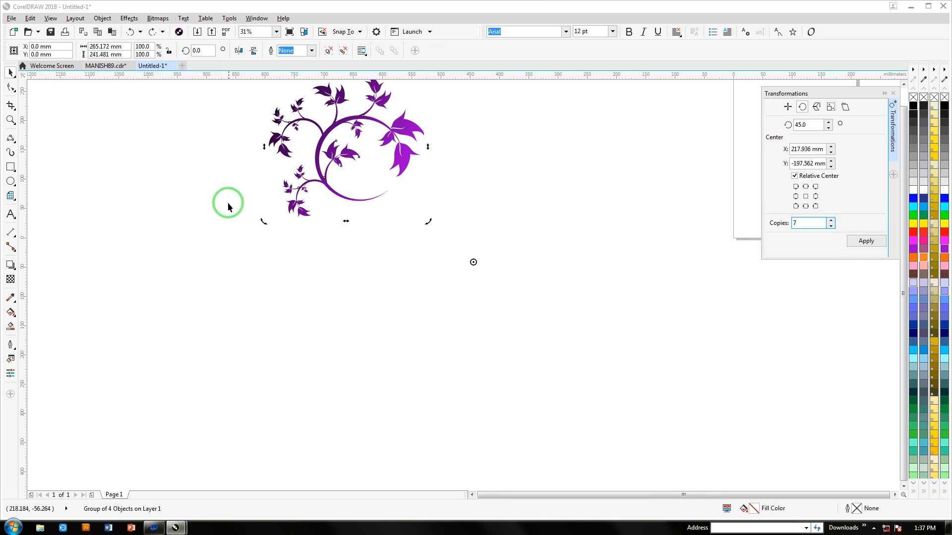
drag(468, 263, 502, 284)
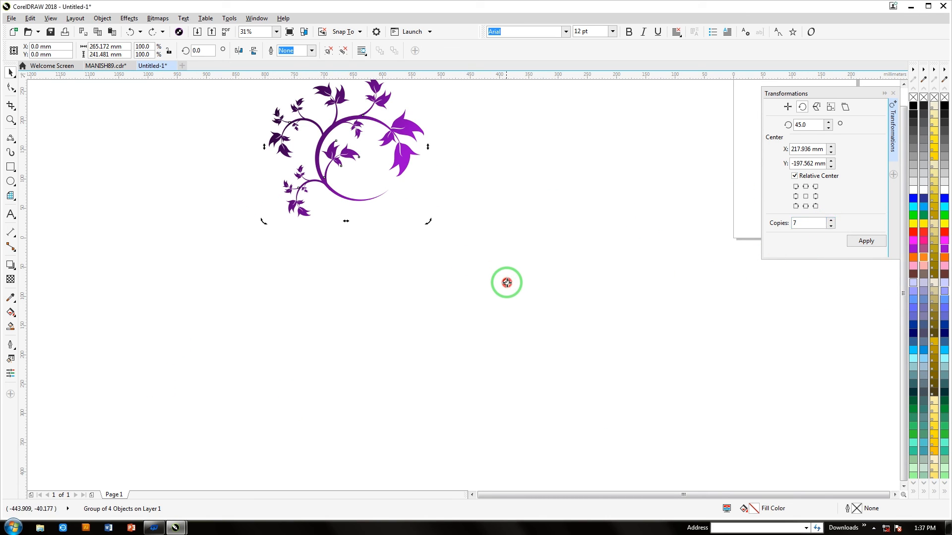
click(865, 241)
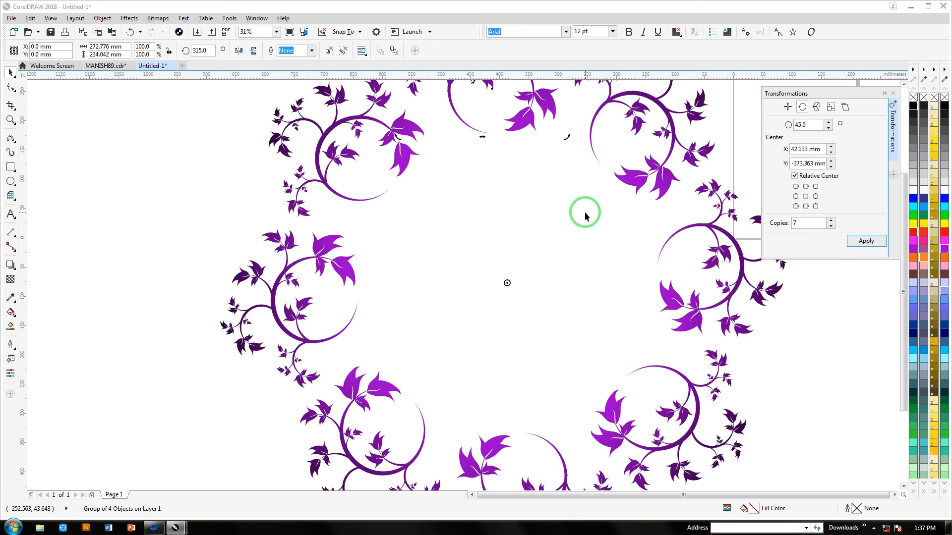
scroll(584, 212, down, 2)
scroll(582, 213, up, 1)
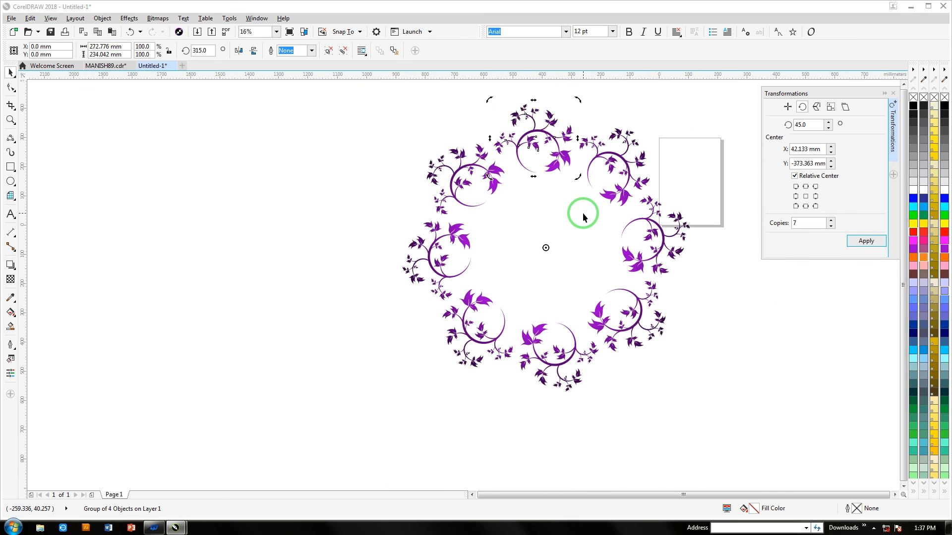
- Group all eight ornaments of the wreath and move the group clear of the page into the empty area on its left
drag(407, 104, 700, 398)
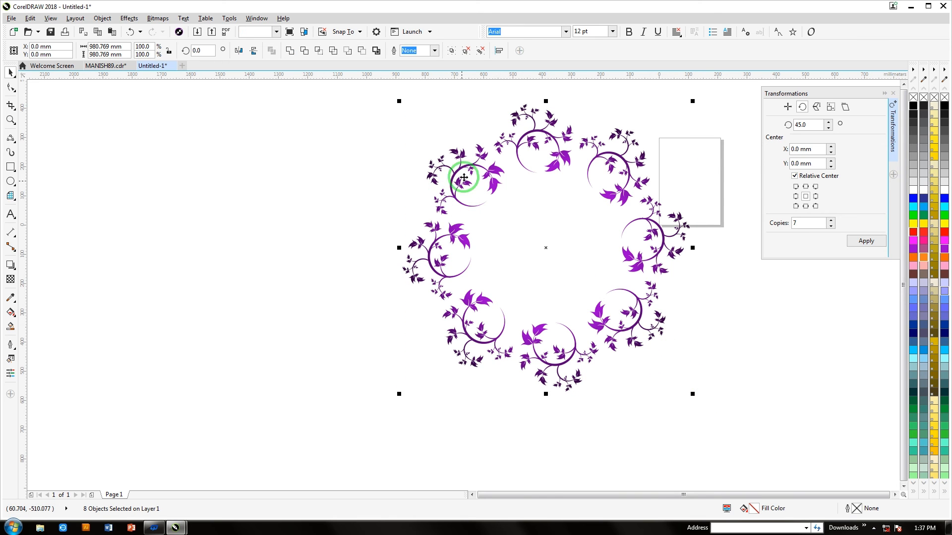
key(ctrl+g)
drag(431, 165, 263, 180)
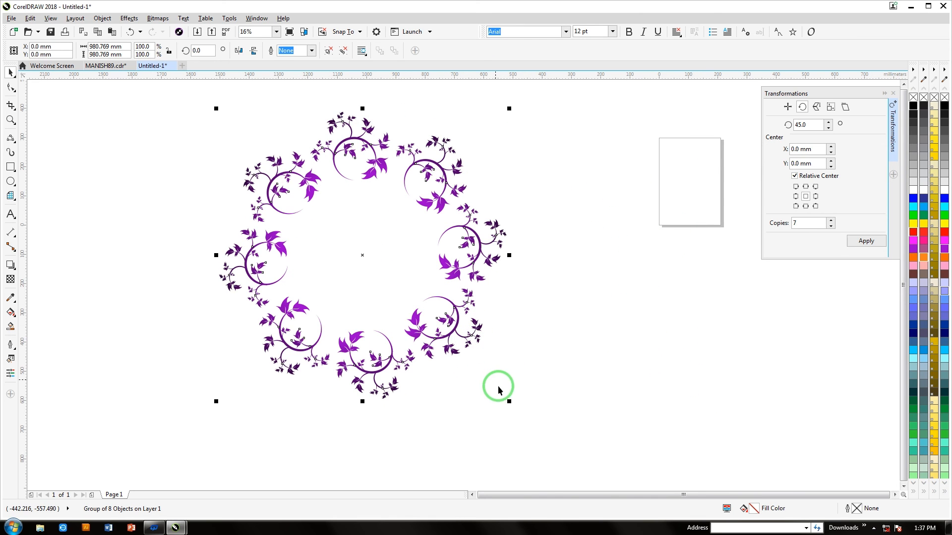
- Enlarge the wreath to about 1804 × 1534 mm and place a reduced copy of about 891 × 803 mm inside it
drag(510, 401, 630, 451)
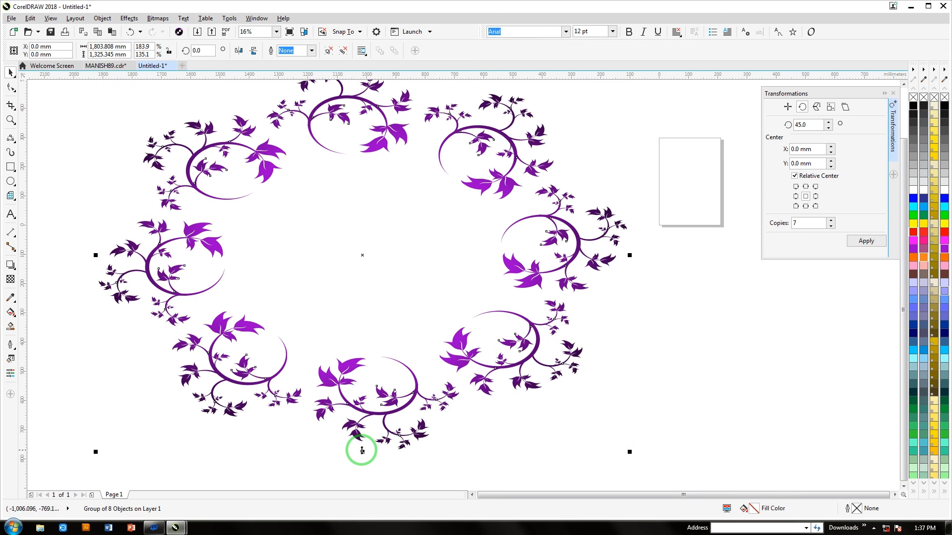
drag(362, 451, 361, 486)
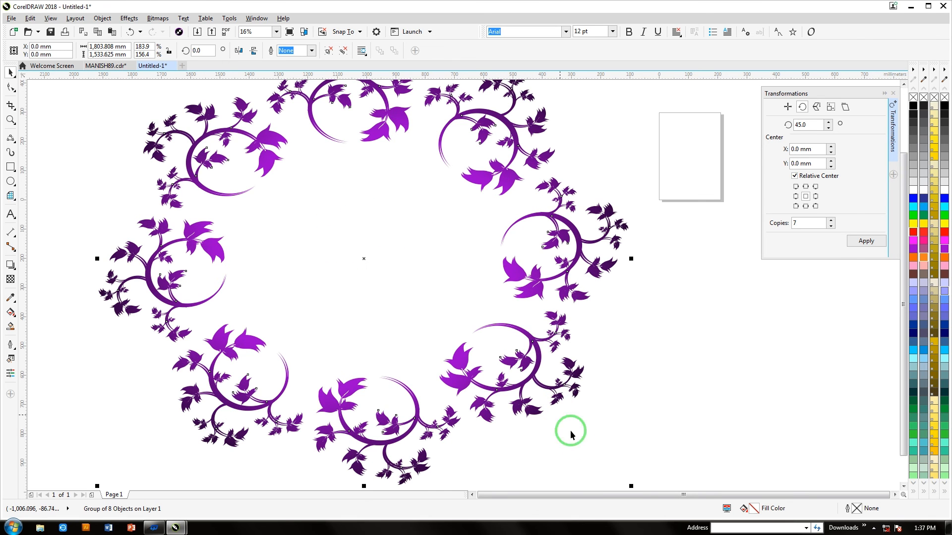
drag(631, 486, 527, 404)
right_click(526, 404)
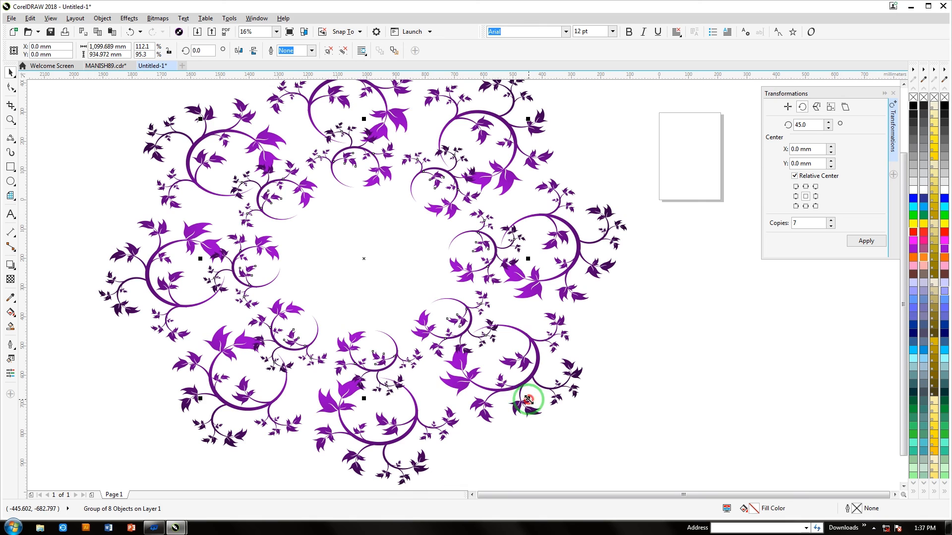
drag(528, 399, 490, 371)
drag(355, 174, 362, 140)
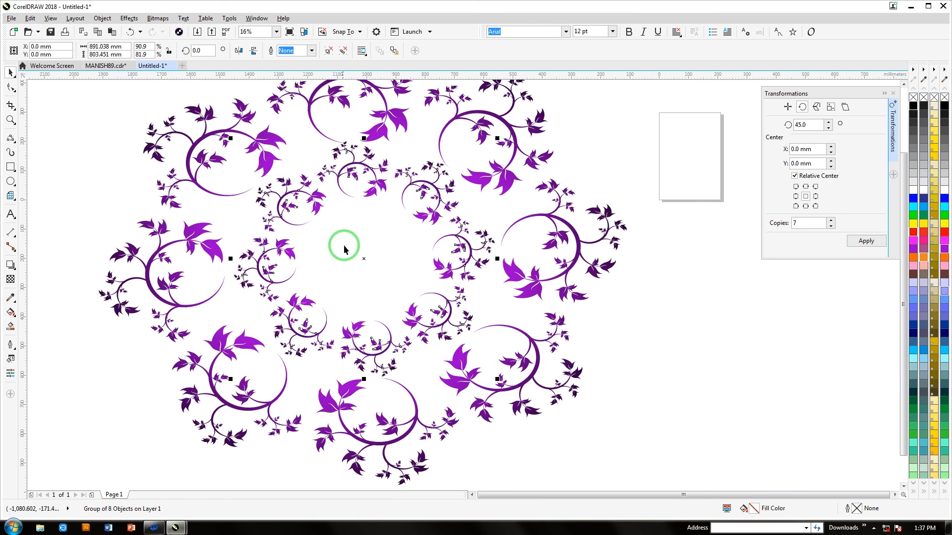
- Group the outer and inner wreaths together
scroll(268, 113, down, 1)
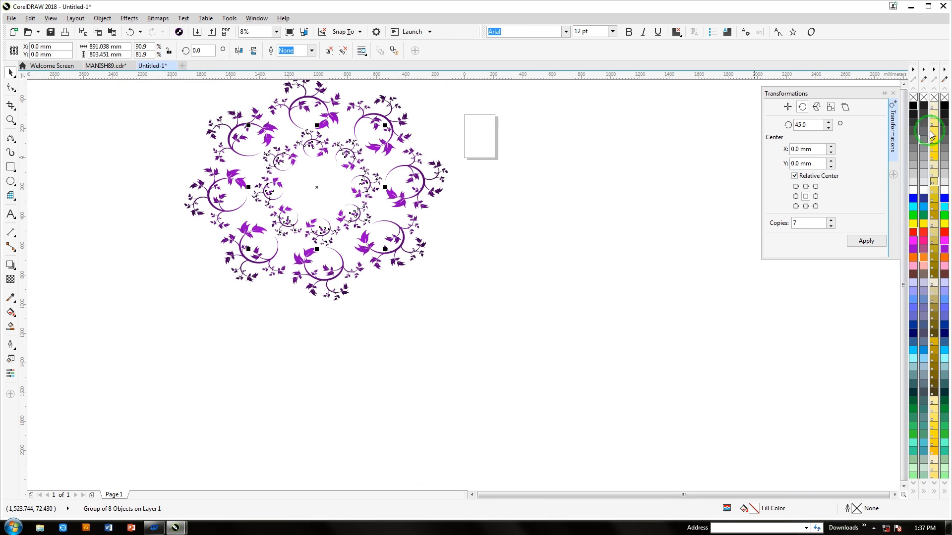
click(903, 84)
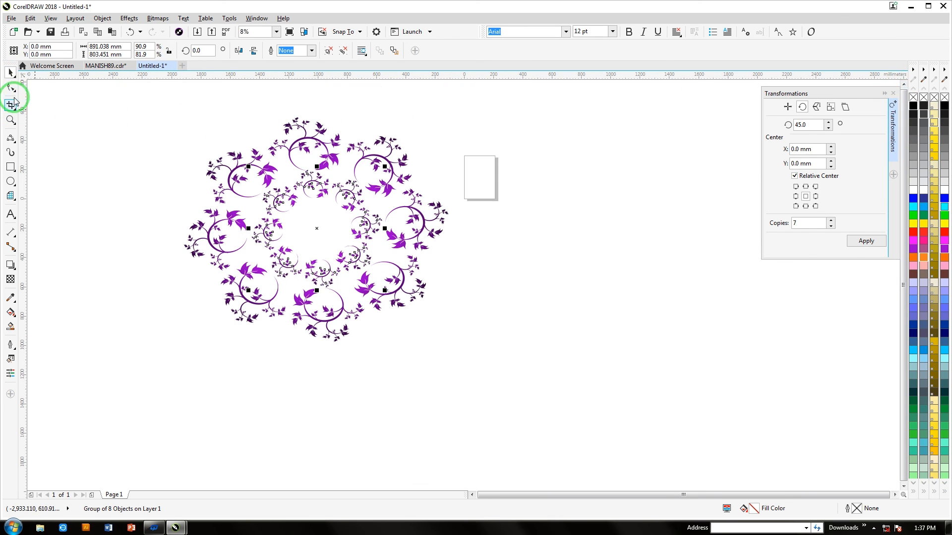
drag(132, 85, 471, 404)
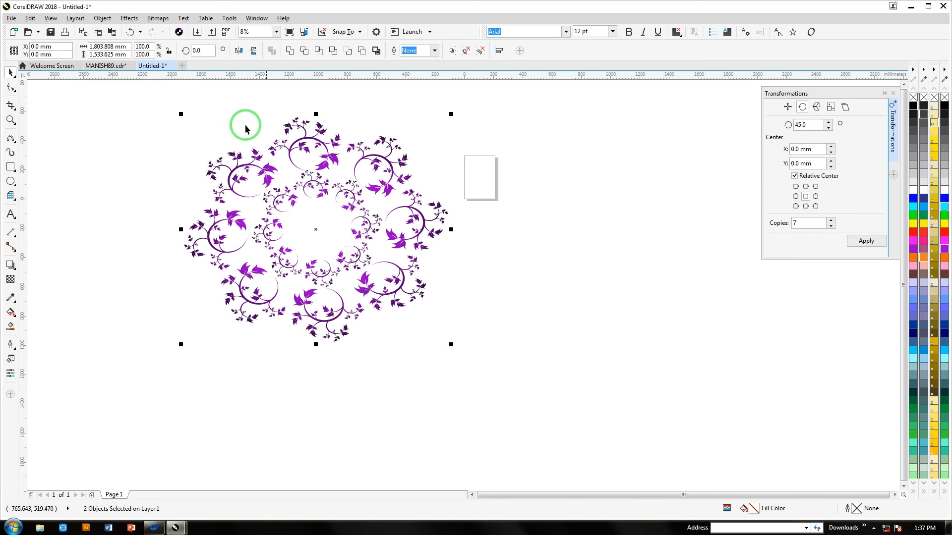
key(ctrl+g)
- Draw a rectangle about 2130 × 1985 mm around the double wreath and fill it with yellow (#FFFF00)
drag(182, 103, 475, 386)
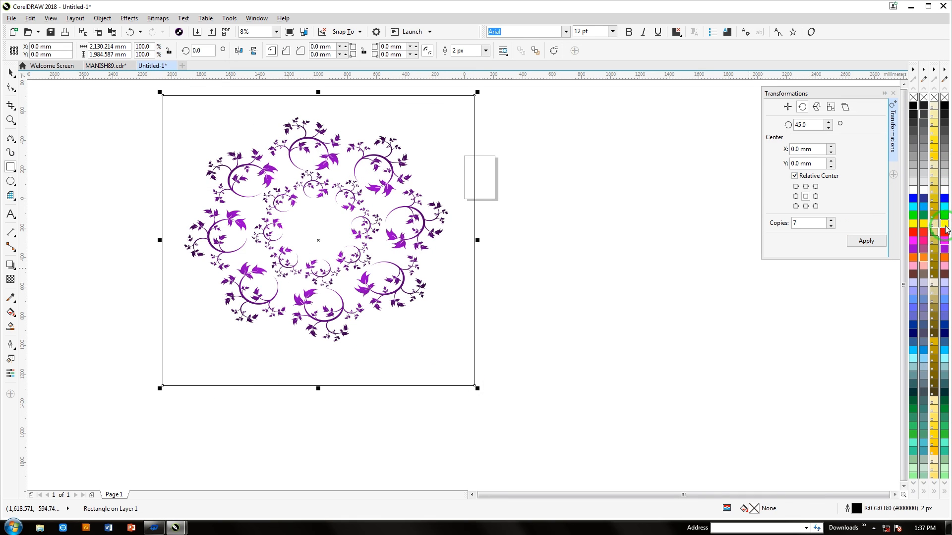
click(945, 225)
click(10, 74)
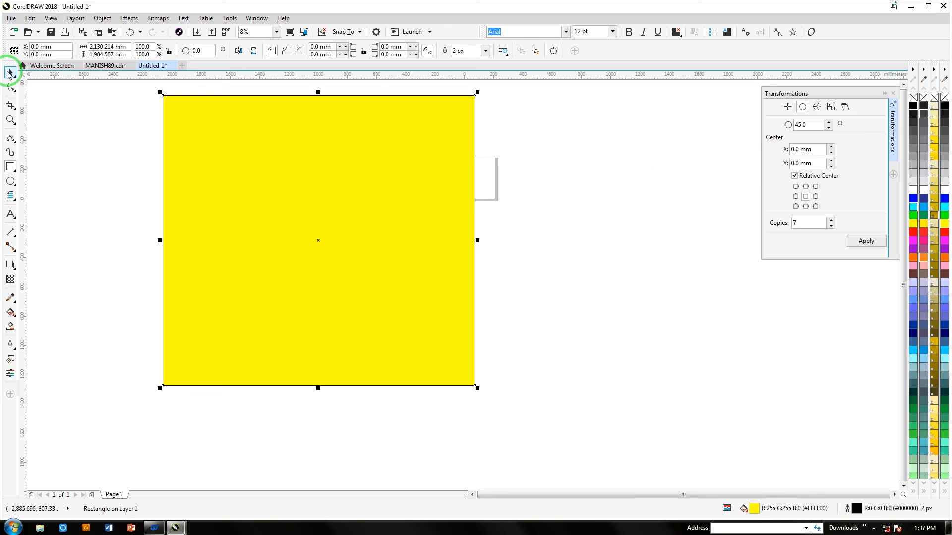
- Send the yellow rectangle to the back of the page, behind the double wreath
right_click(284, 209)
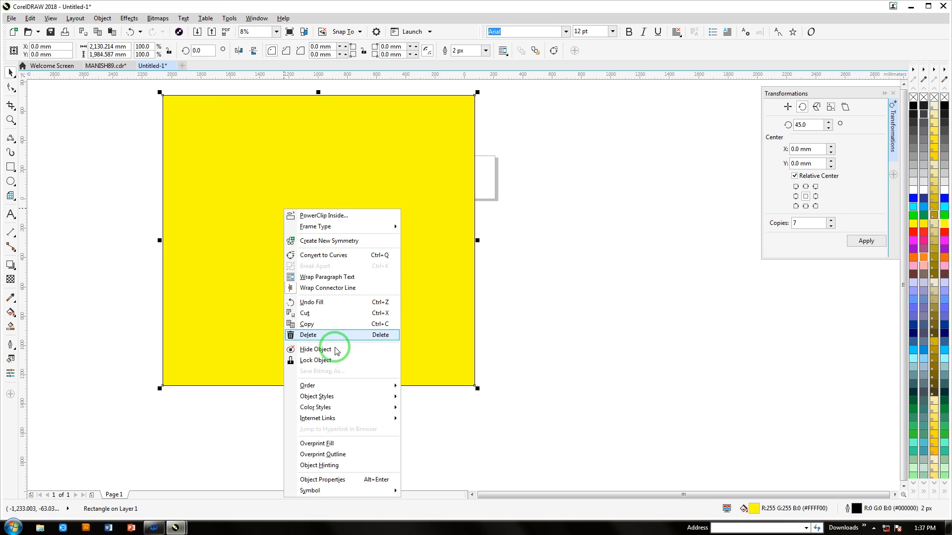
mouse_move(364, 386)
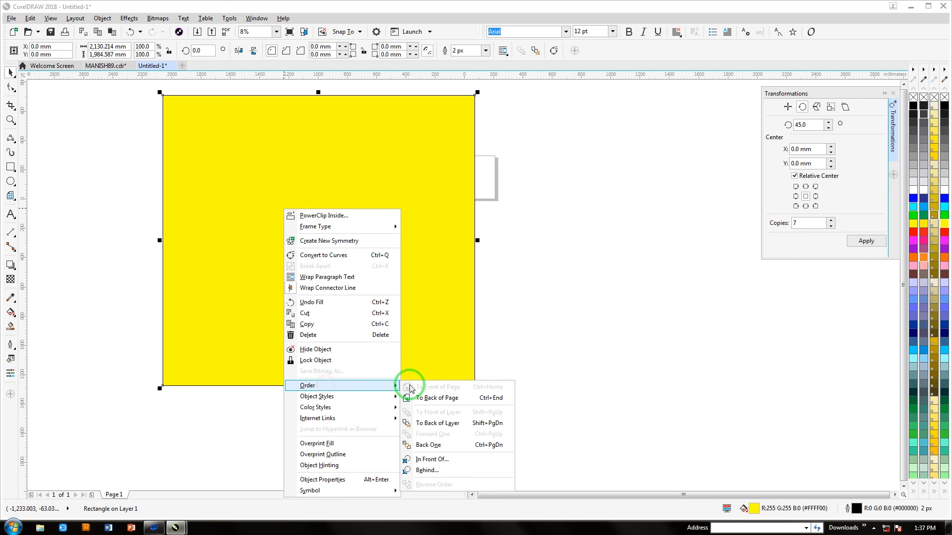
click(430, 399)
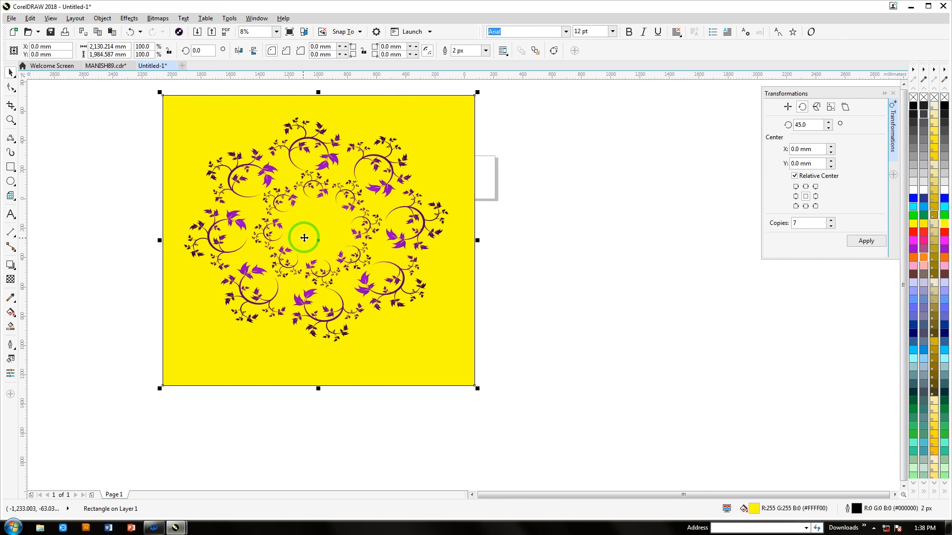
- Examine the ornaments on the yellow background up close and compare them with the wreaths in MANISH89.cdr
scroll(304, 238, up, 3)
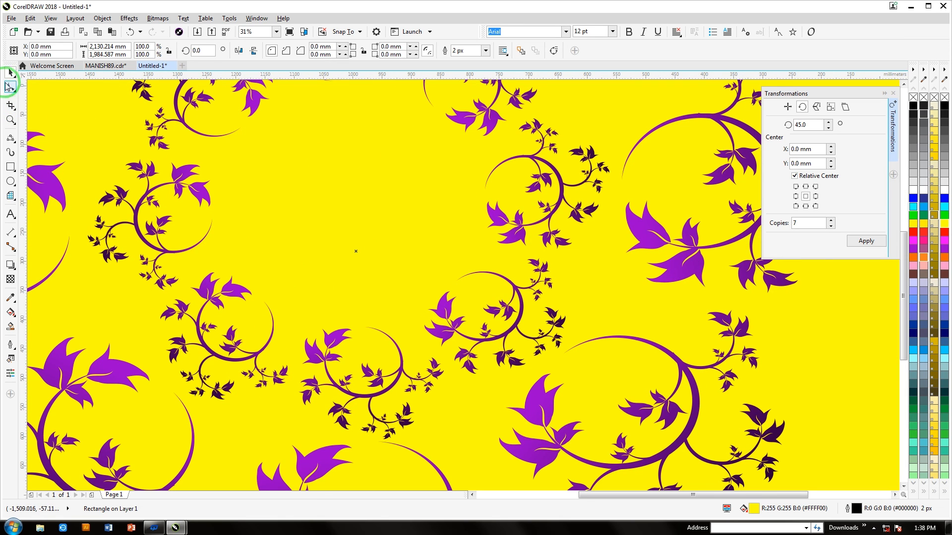
click(105, 66)
click(105, 66)
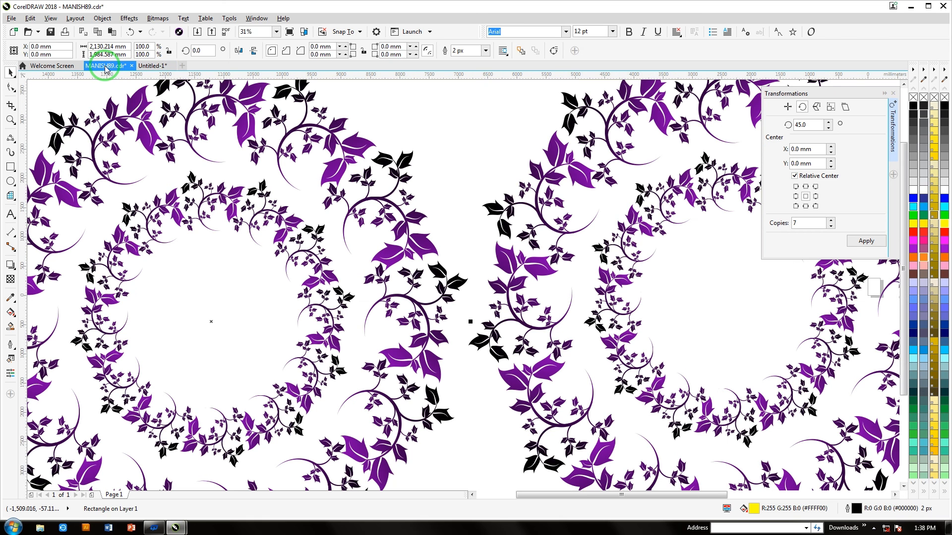
click(146, 68)
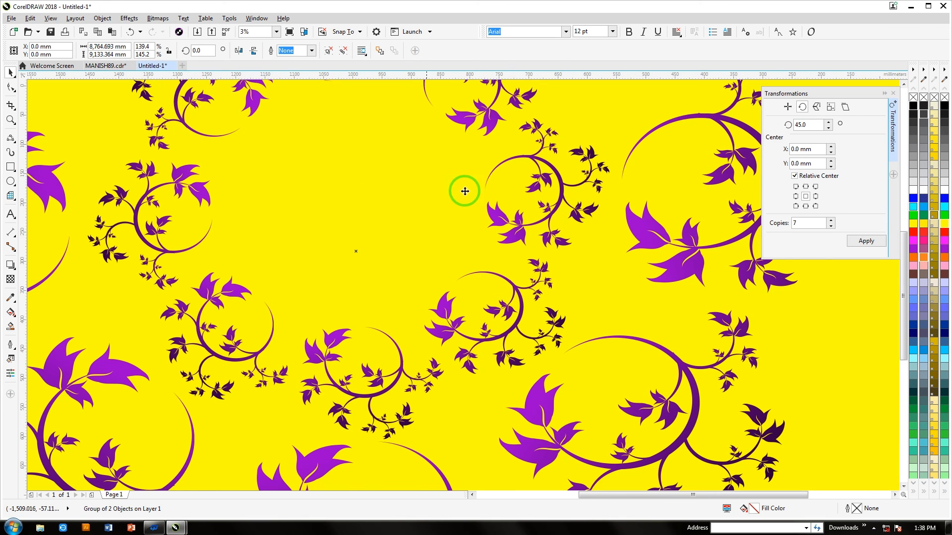
click(601, 218)
scroll(600, 219, up, 3)
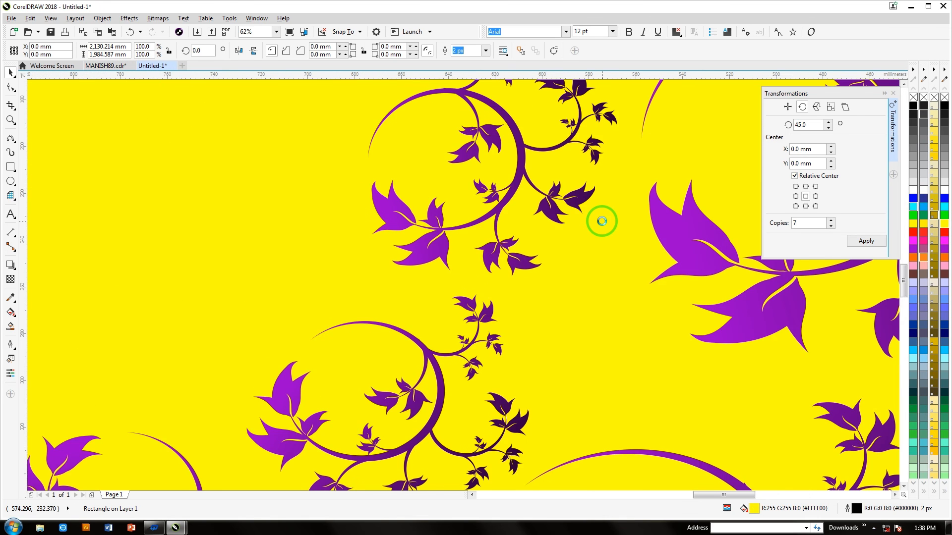